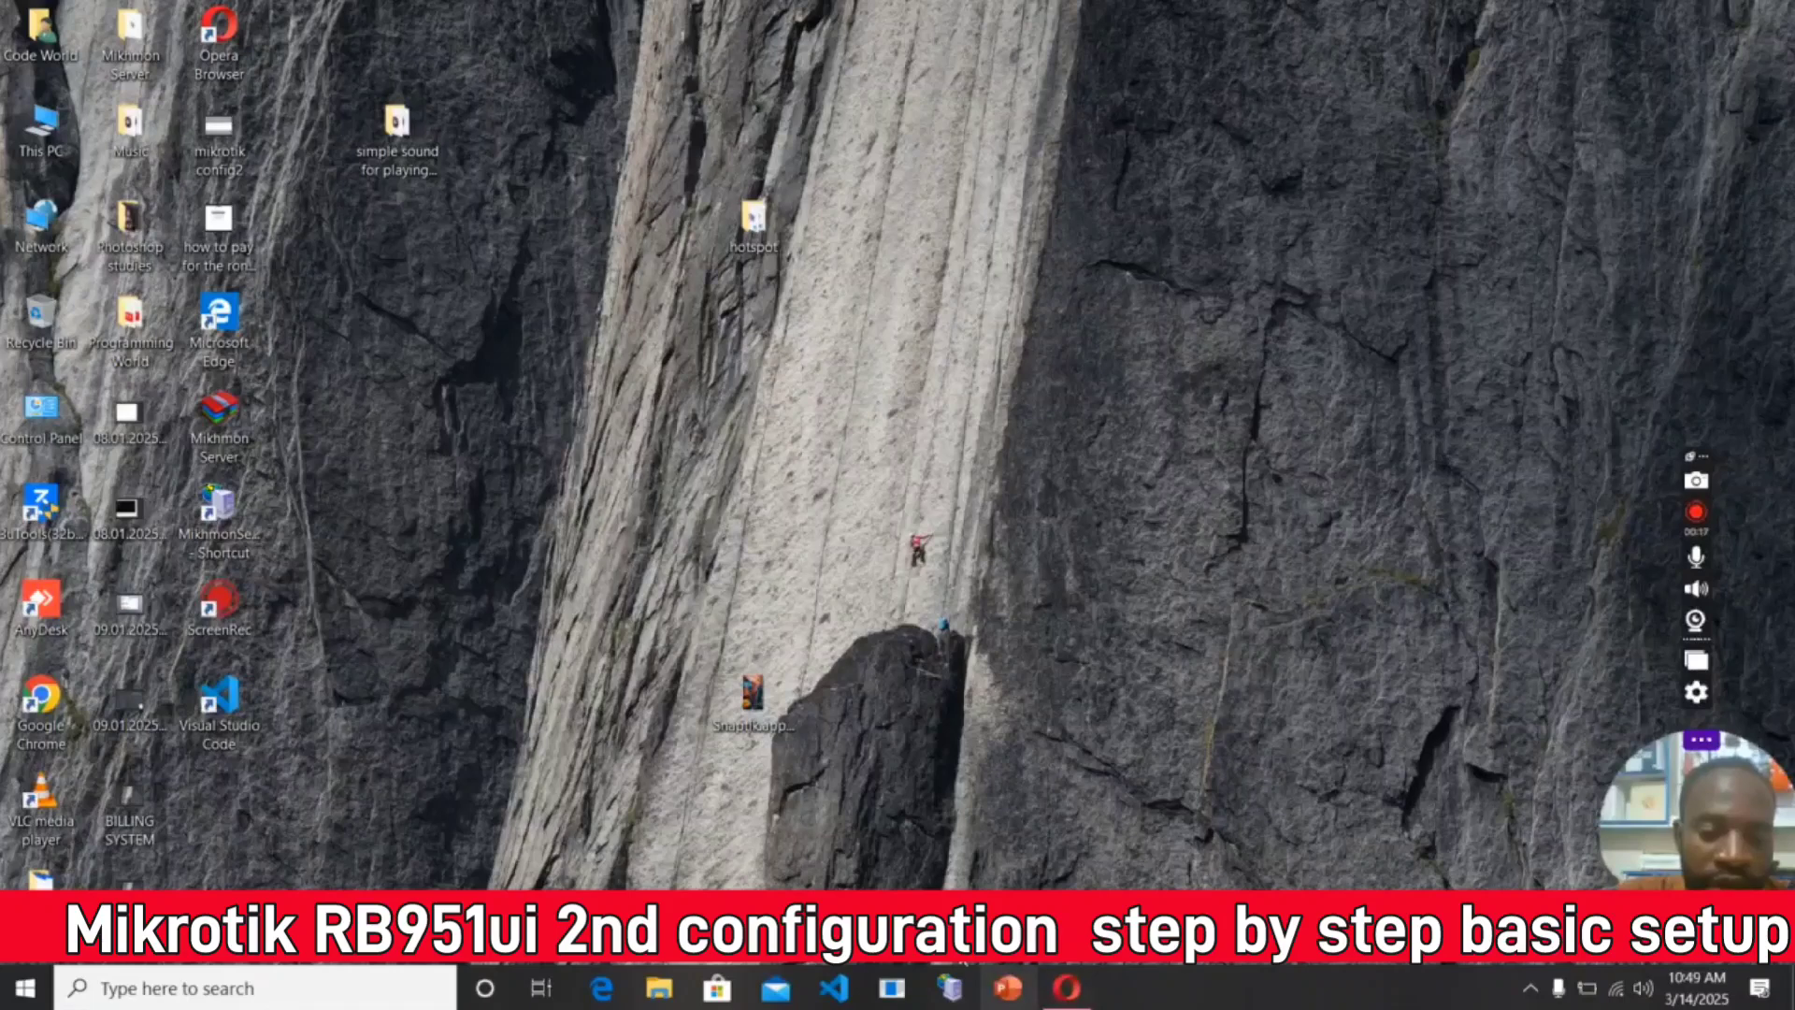
Step: Open Google Chrome and search Google for "winbox download"
click(49, 706)
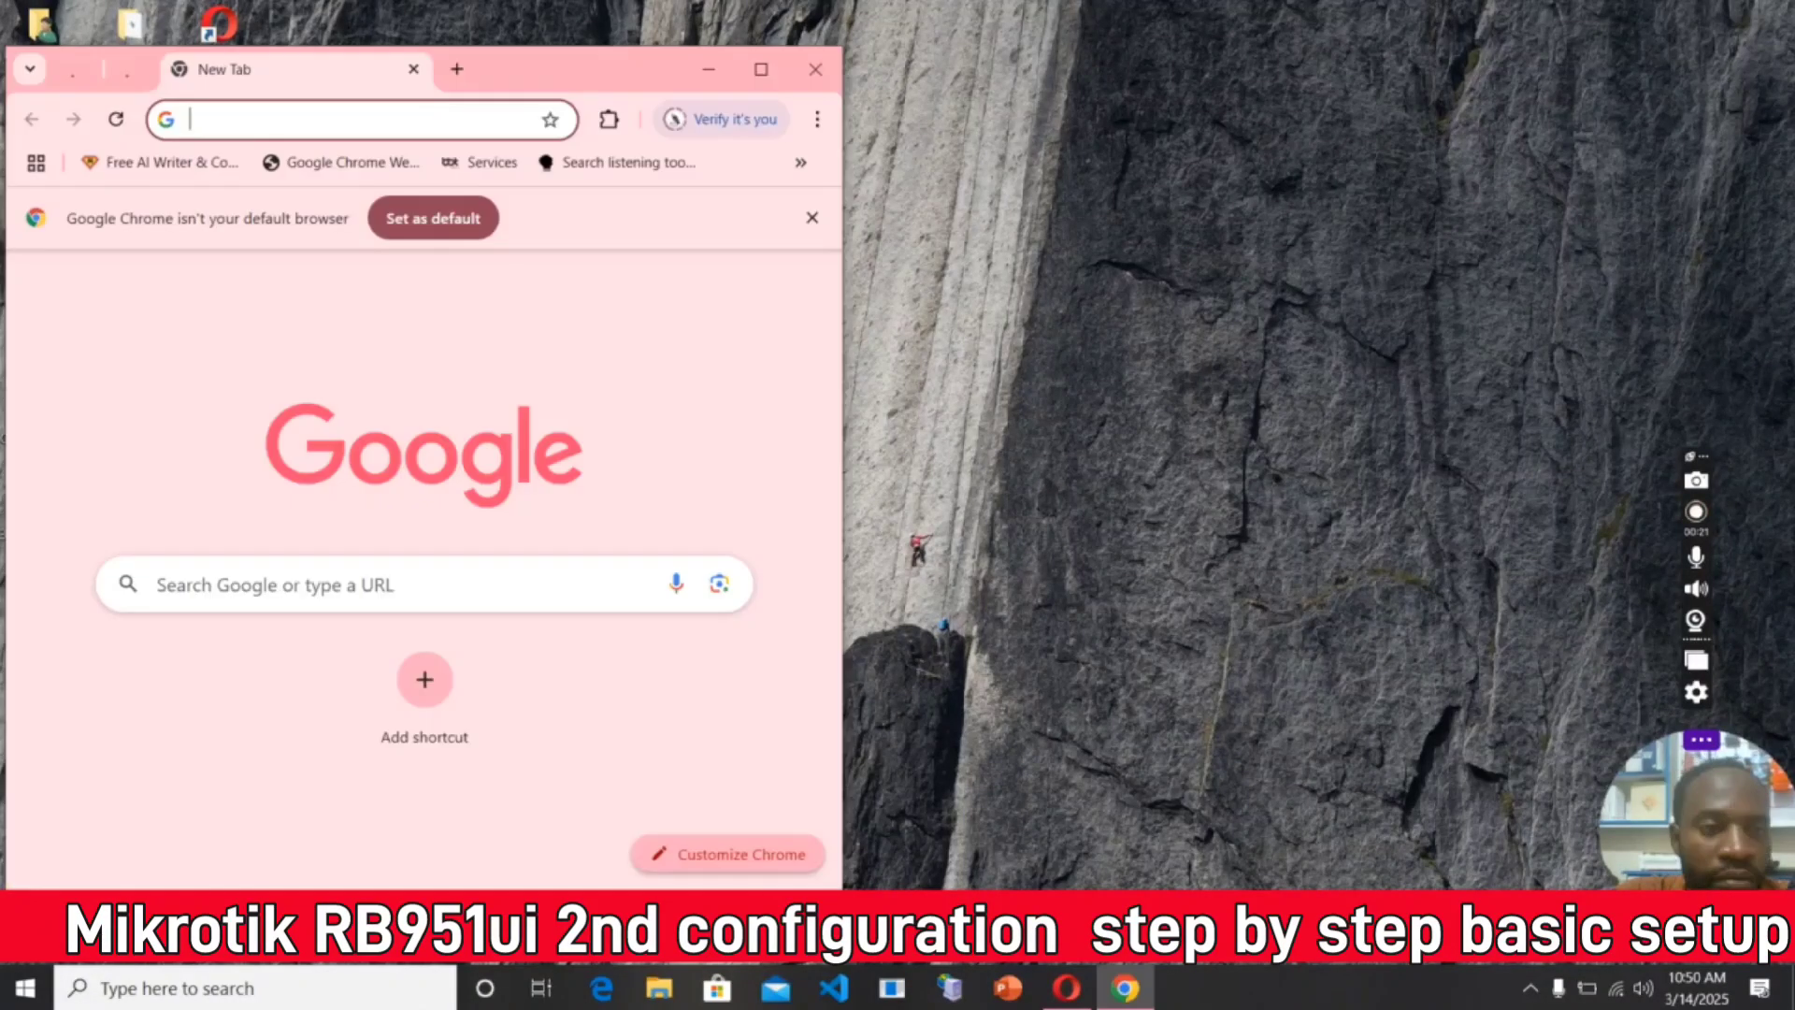
click(336, 592)
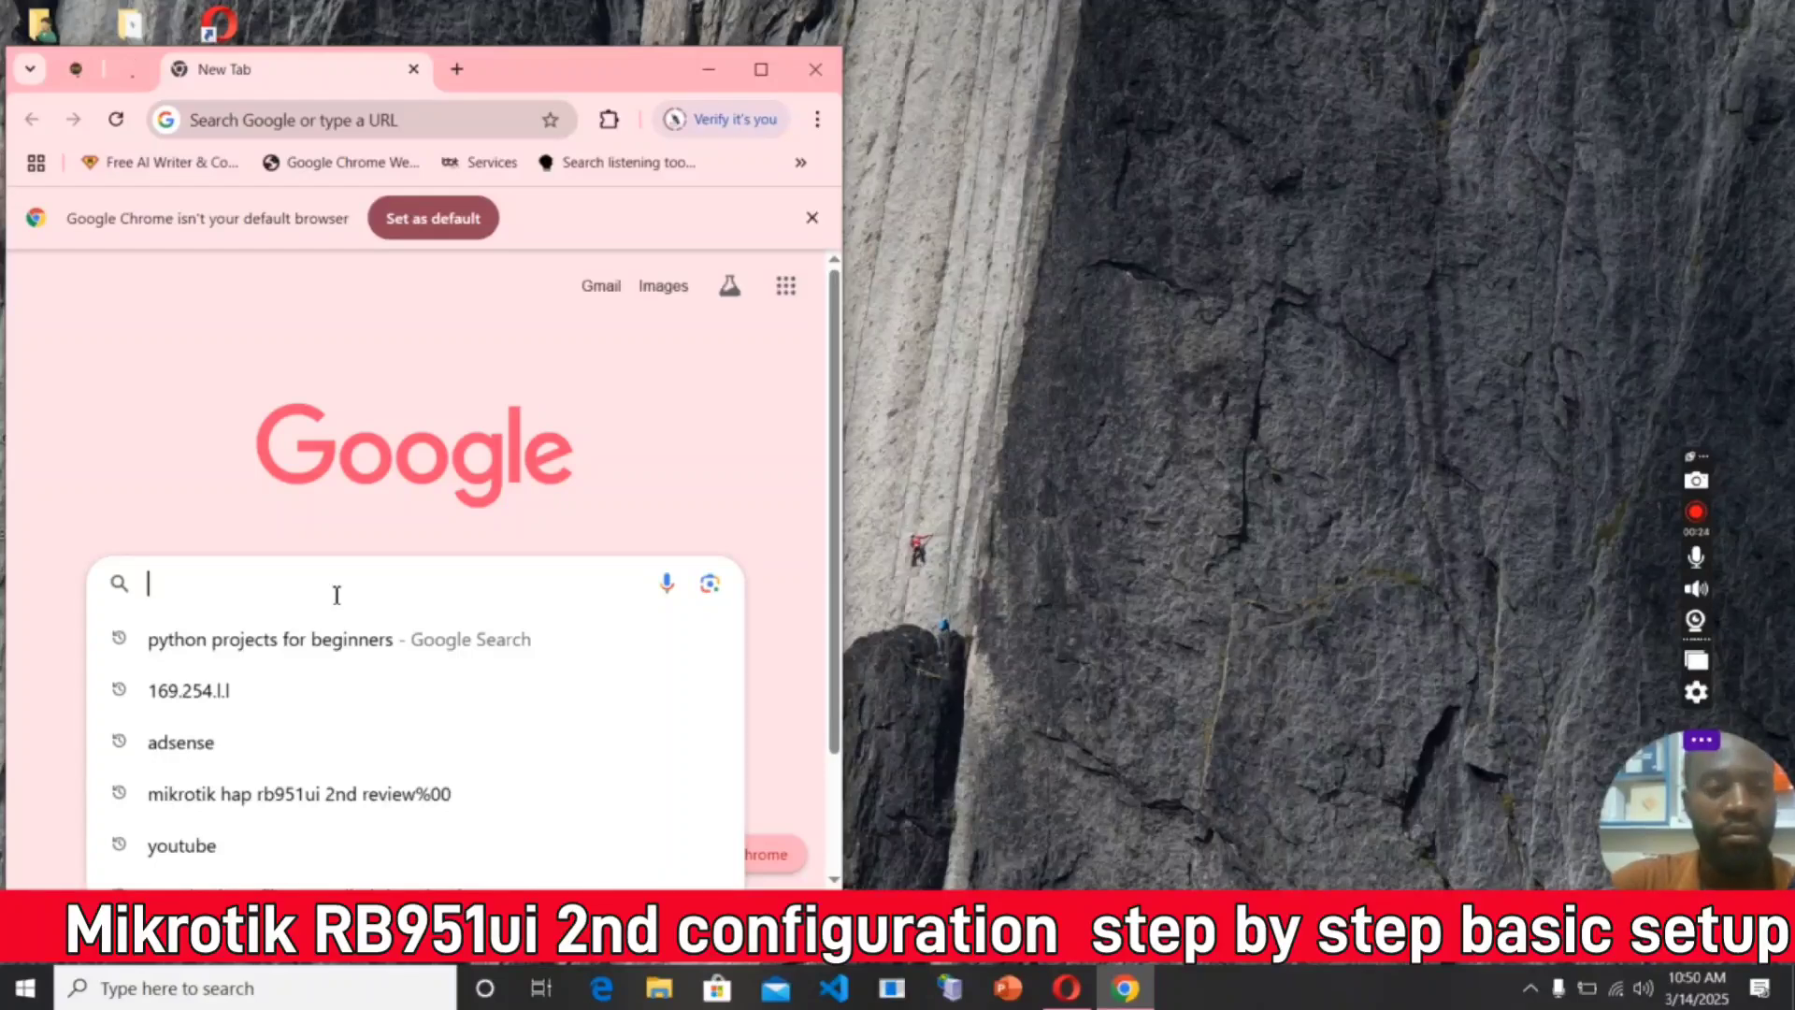
text(win)
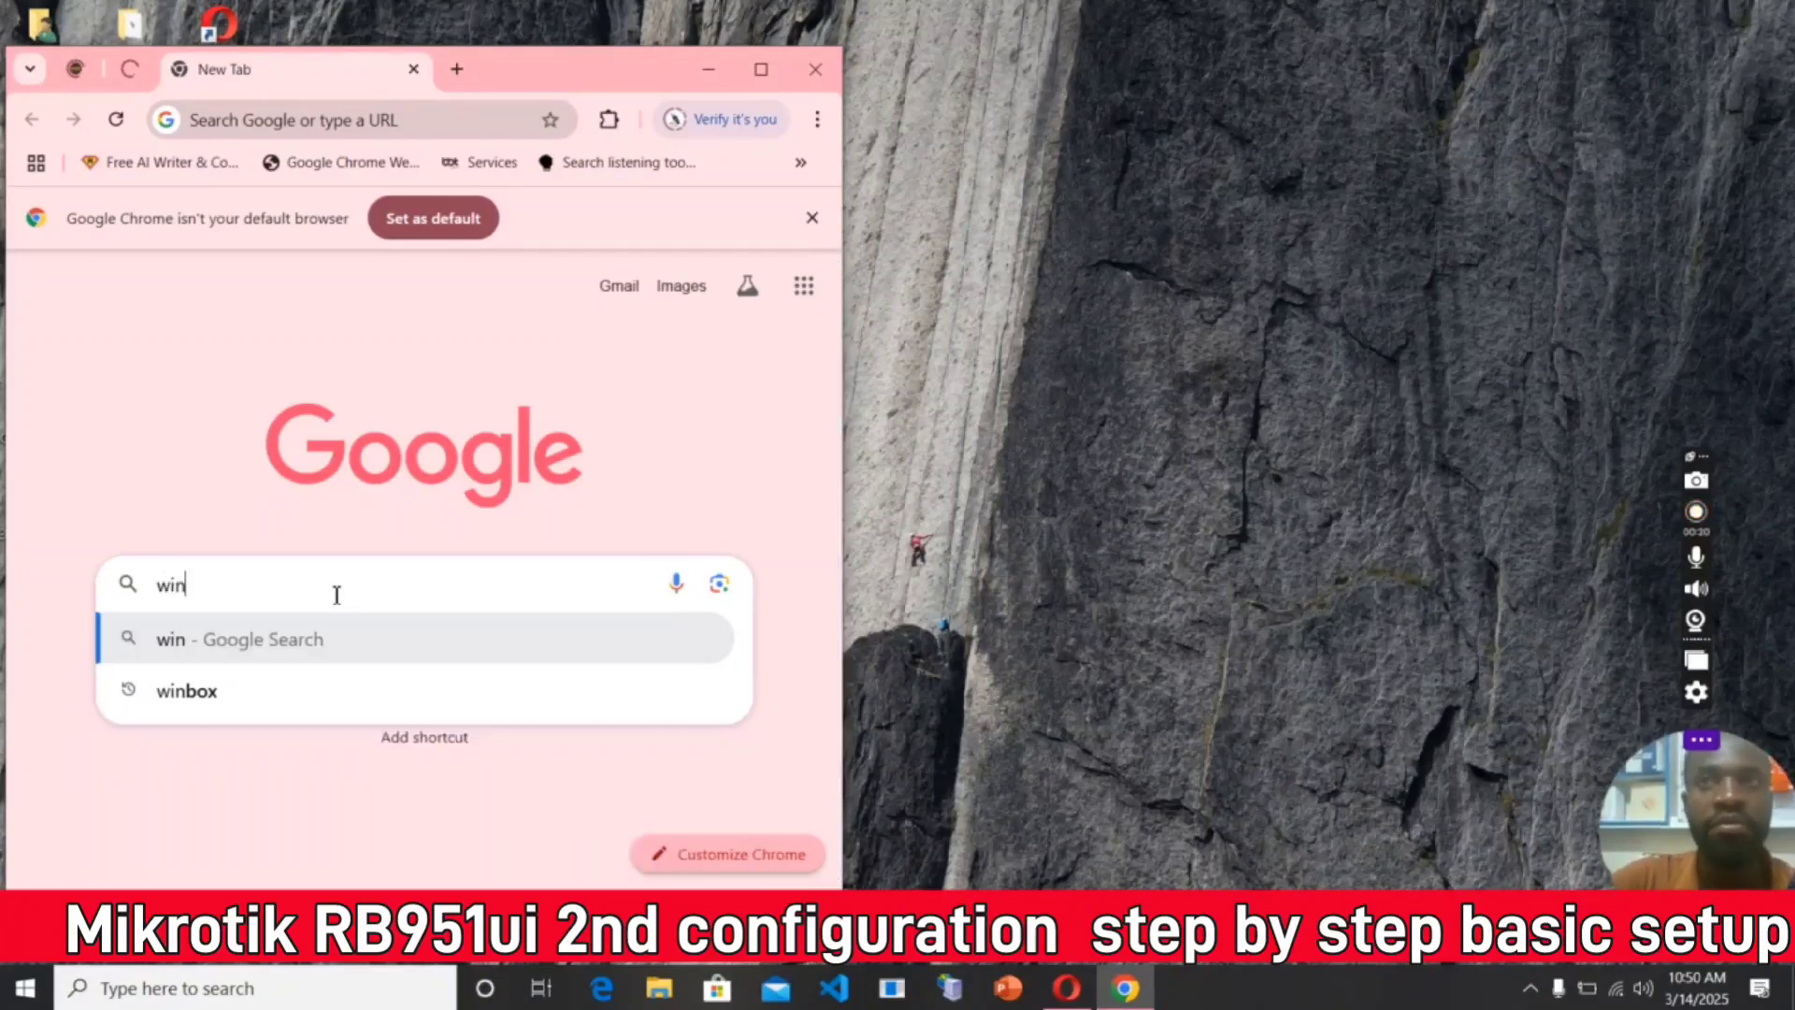
text(box)
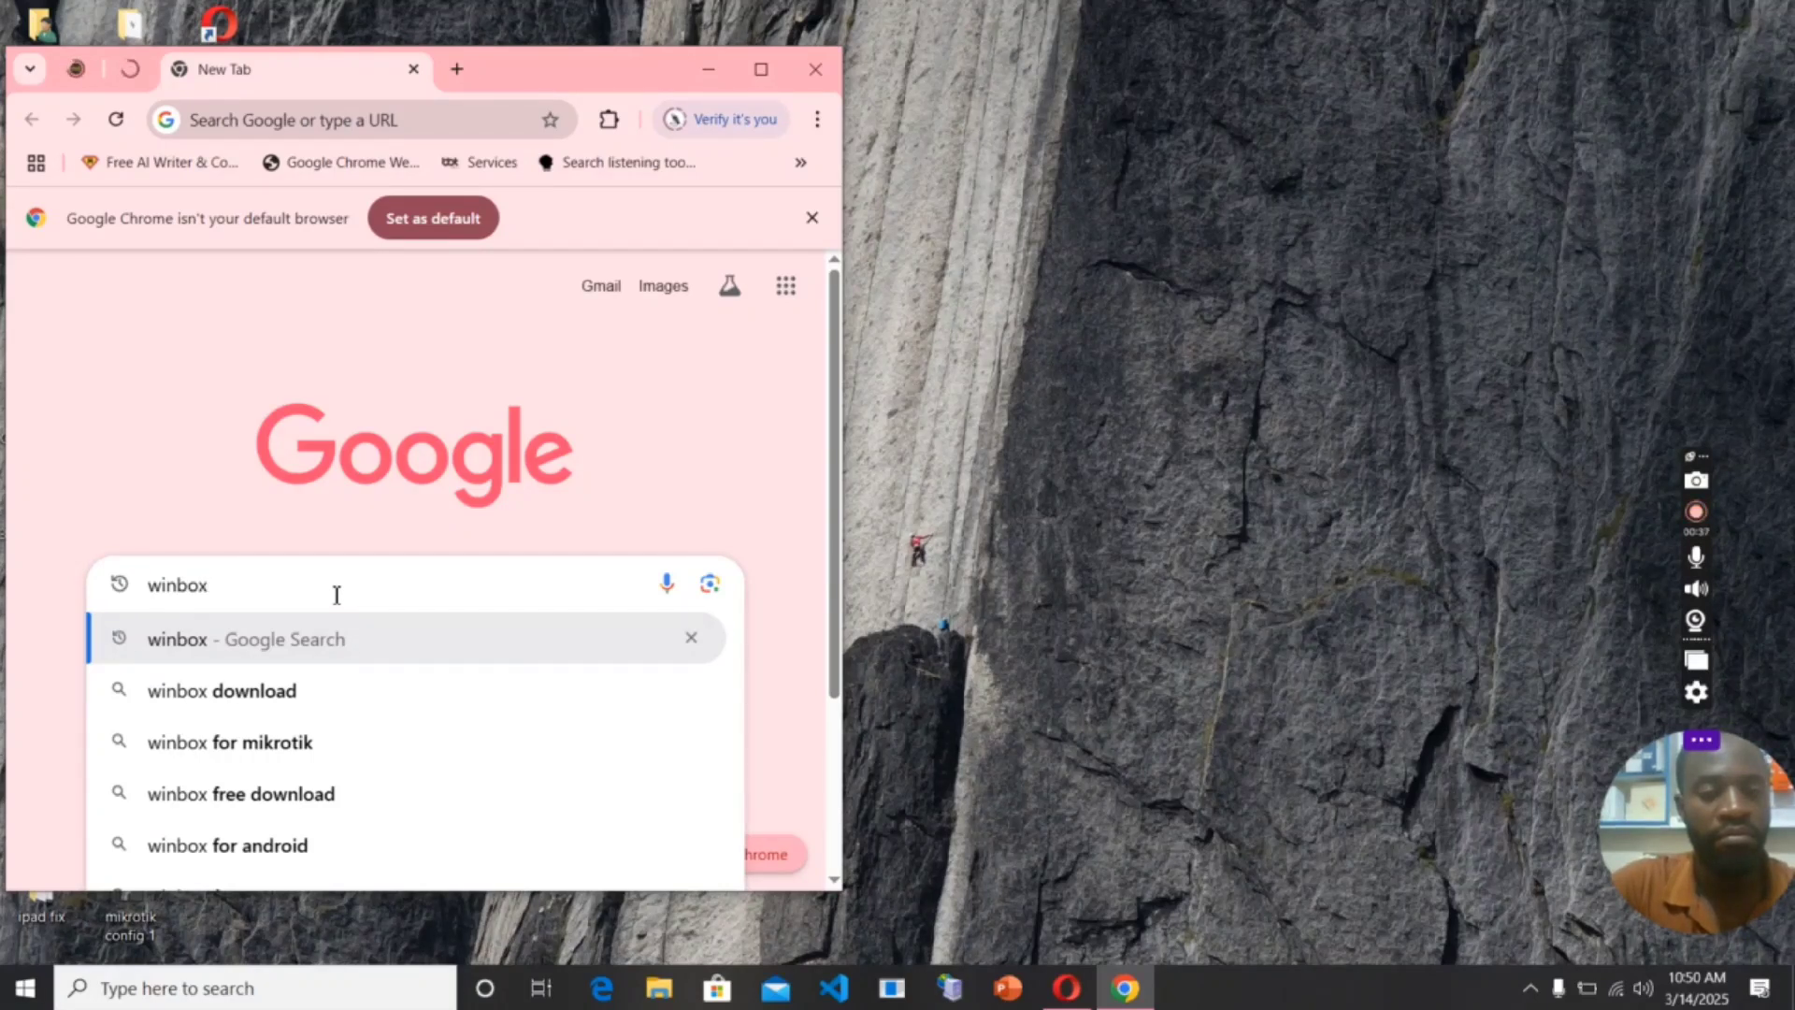
text(dow)
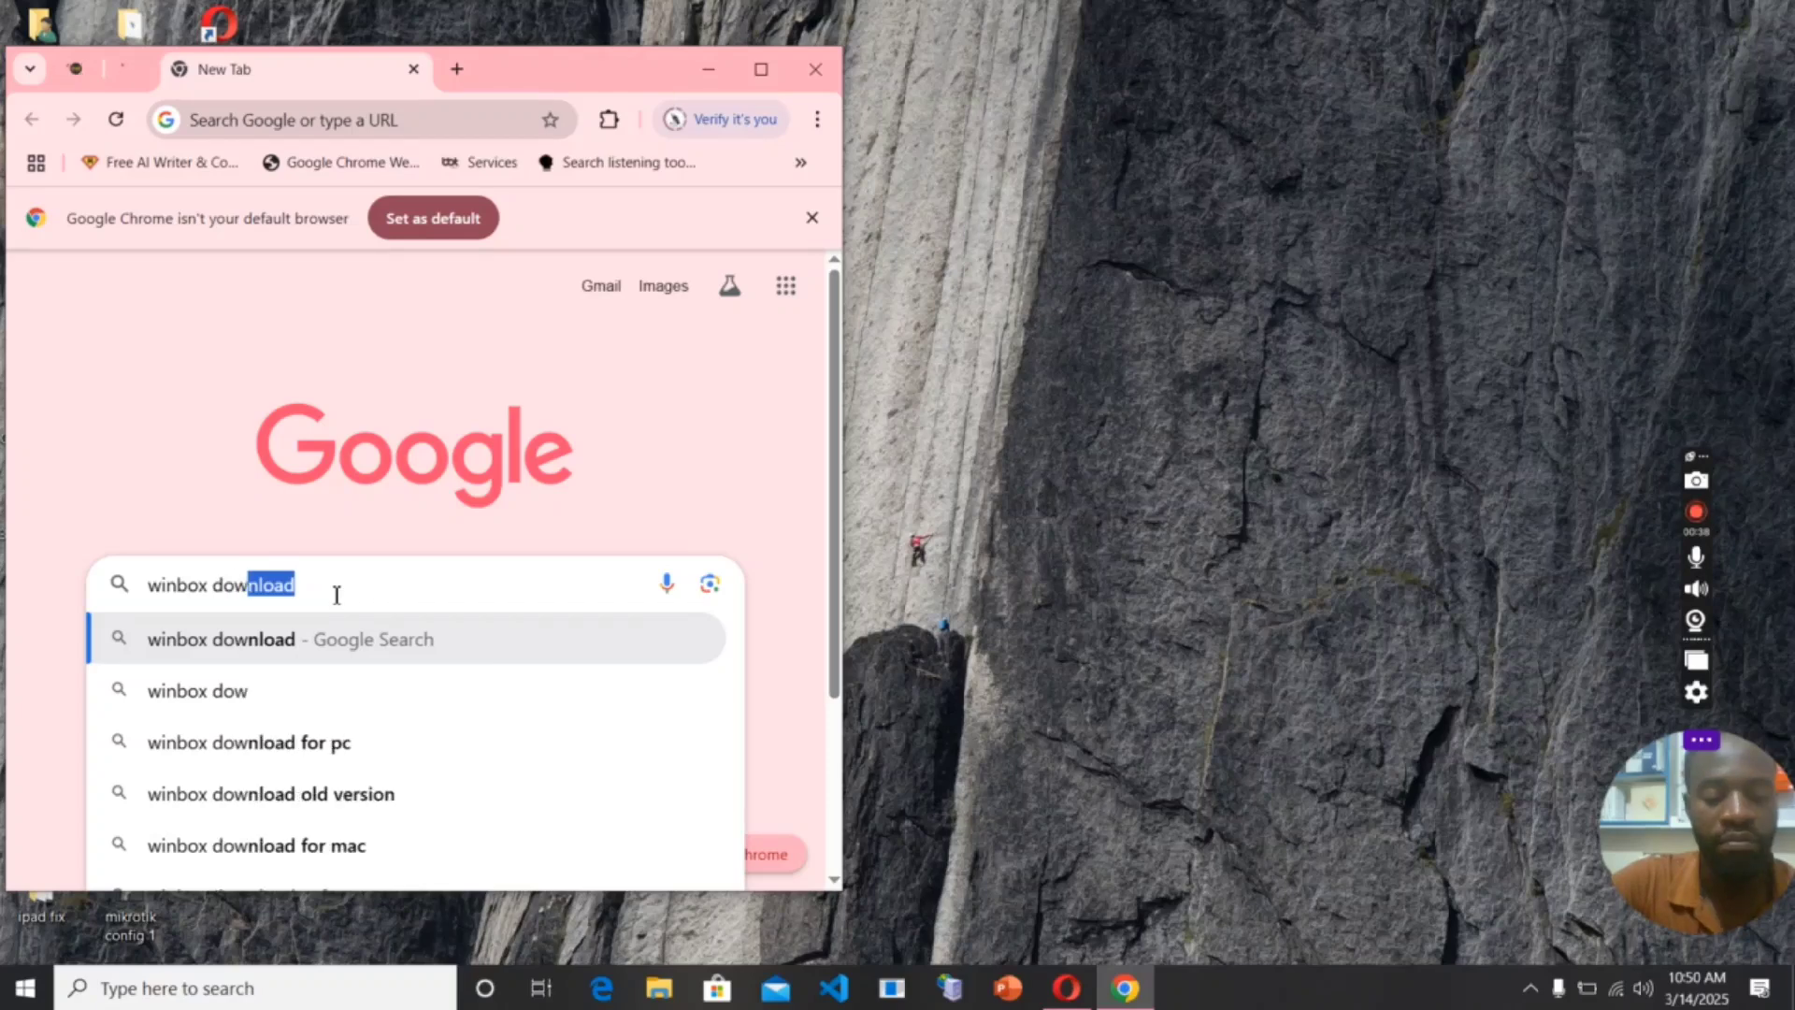
text(nload)
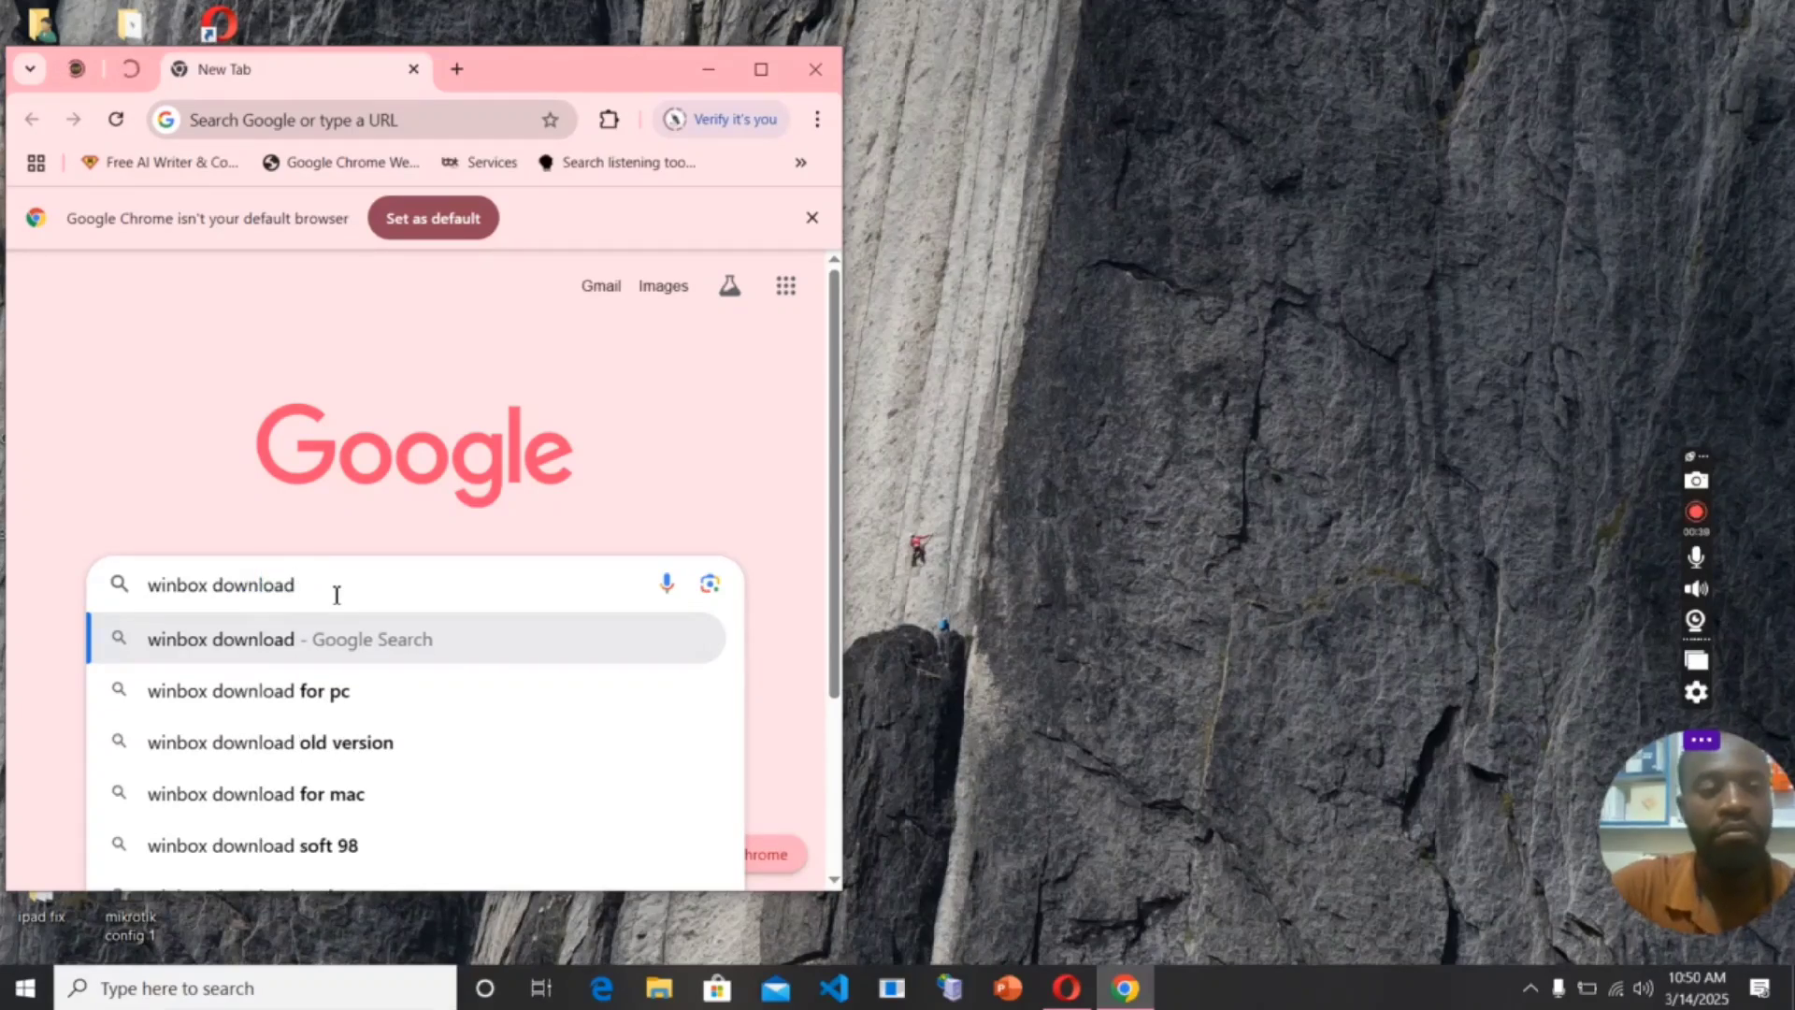
key(Return)
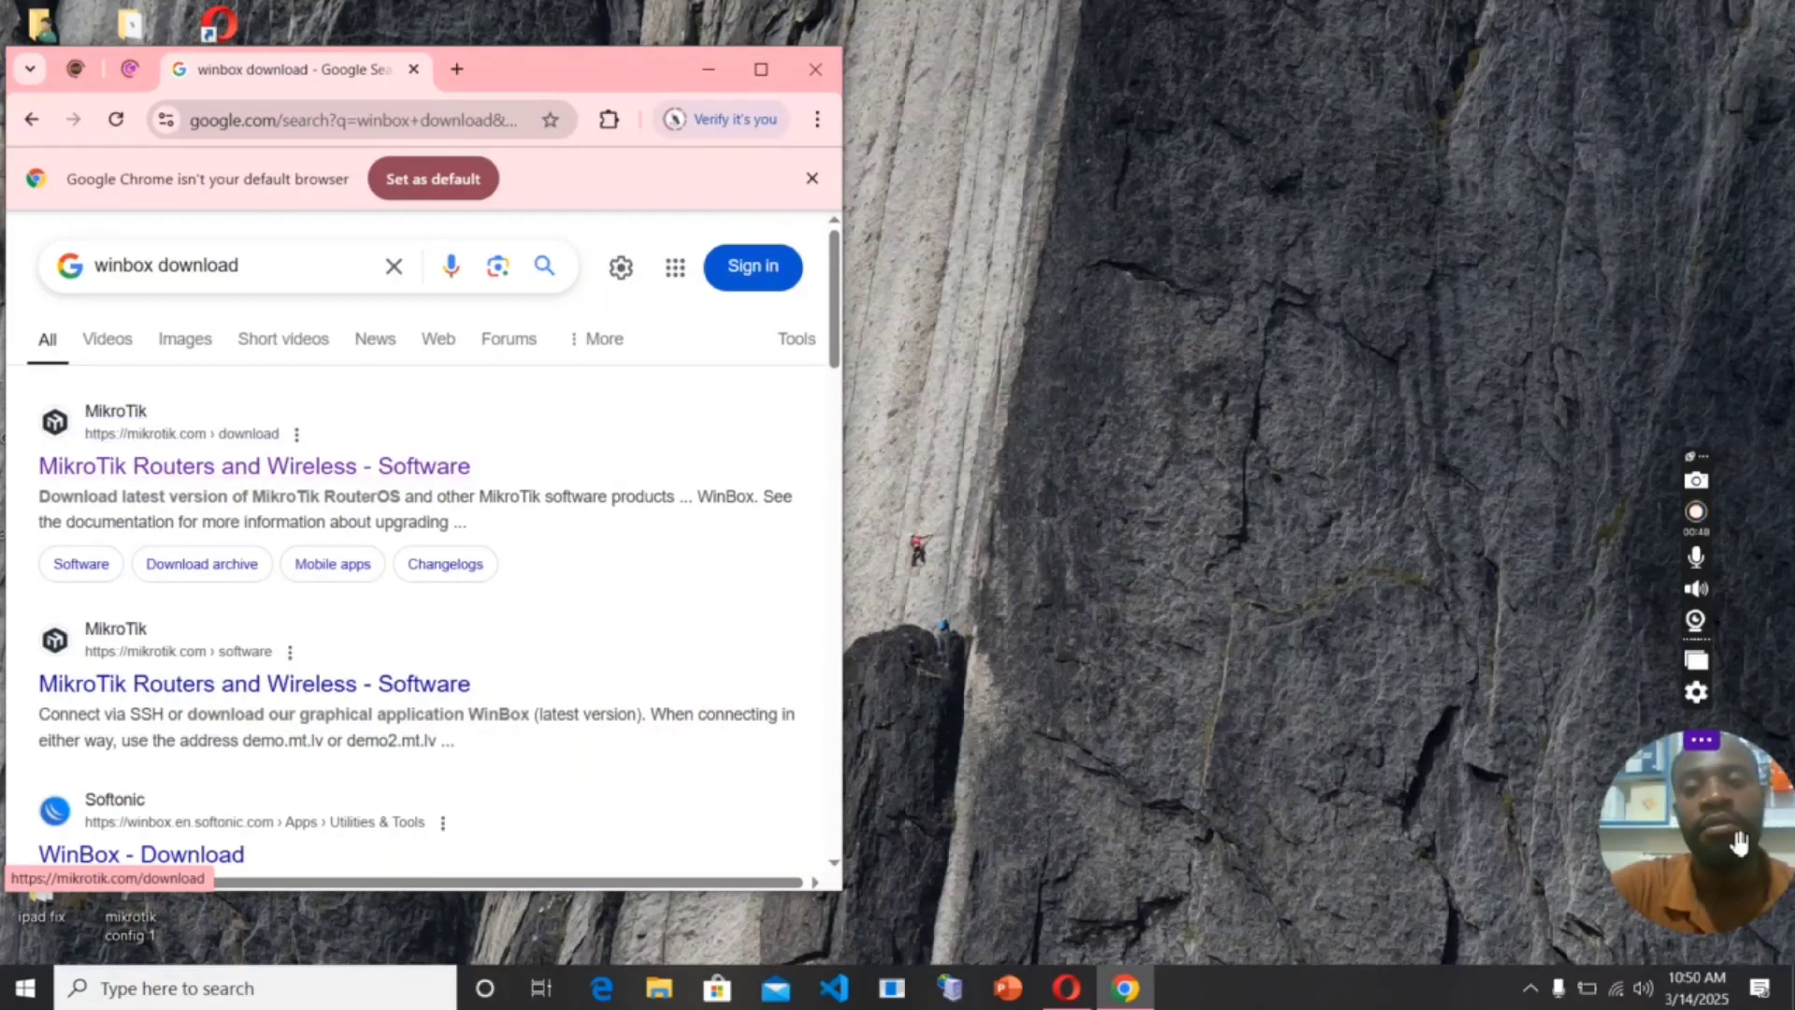
click(1695, 513)
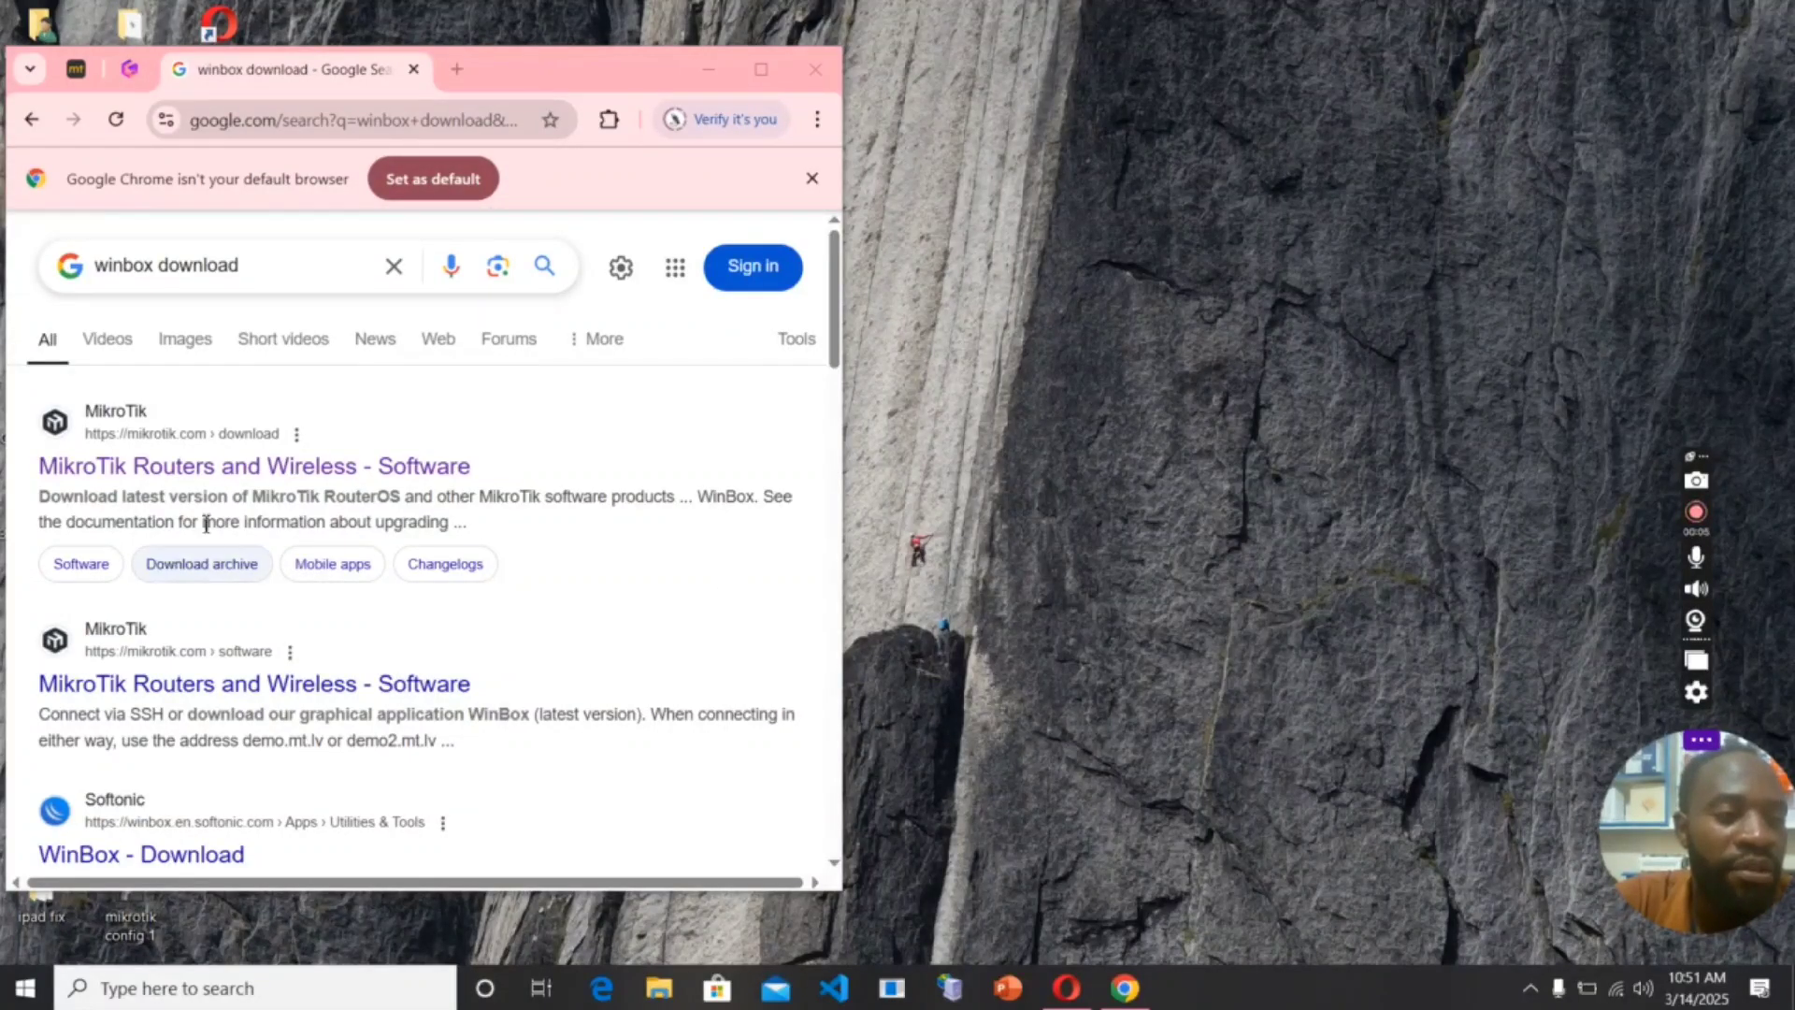
Step: Open MikroTik's software download page from the search results and start downloading WinBox 4.0beta18 for Windows (64-bit)
click(224, 475)
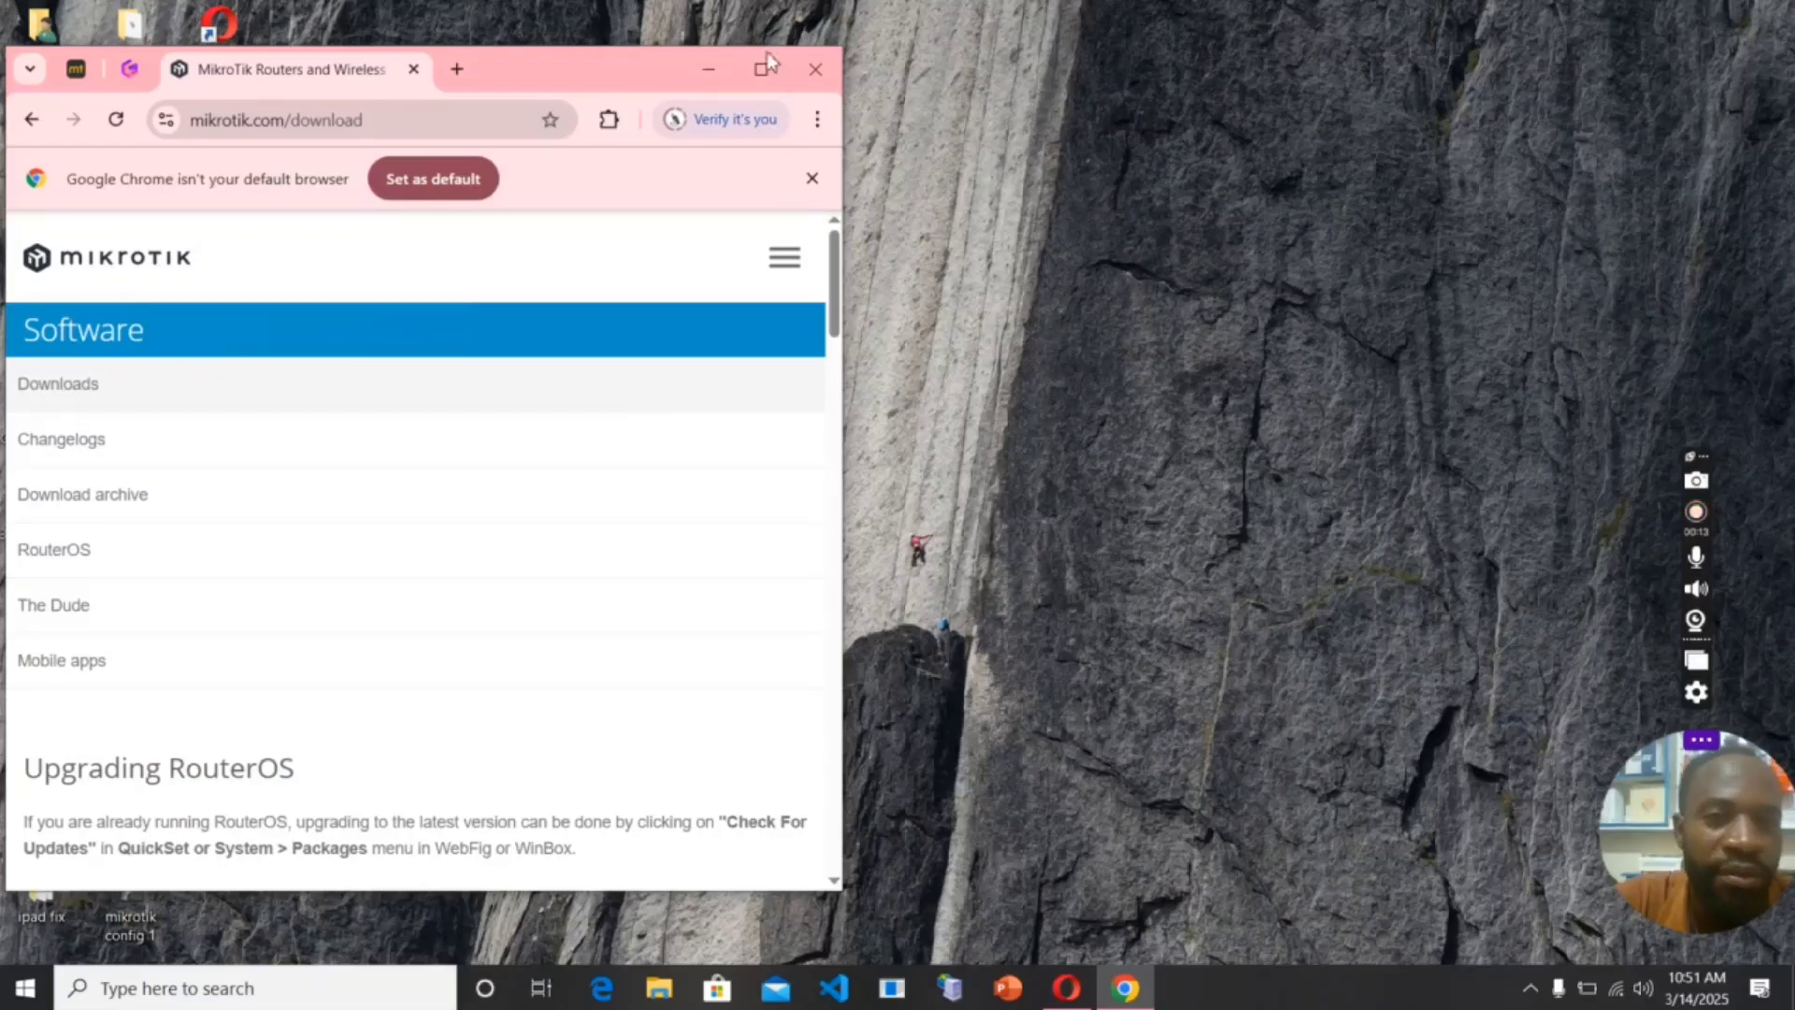
click(709, 69)
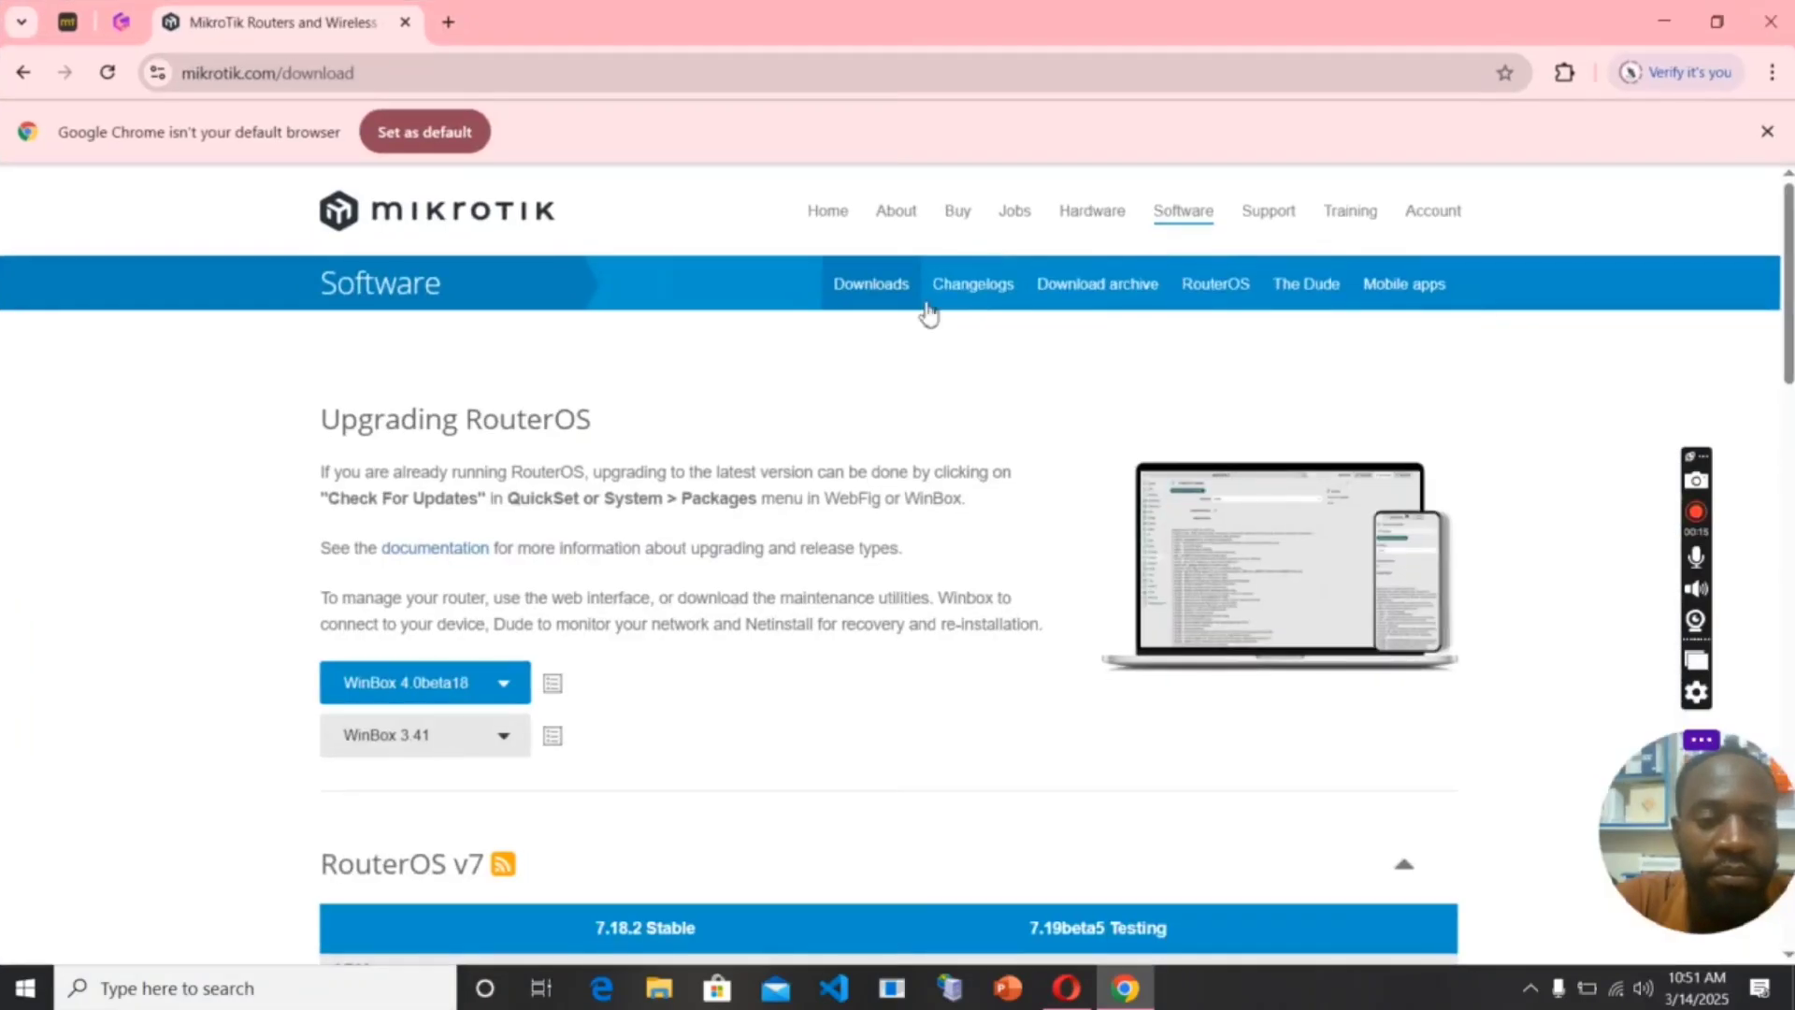
click(715, 830)
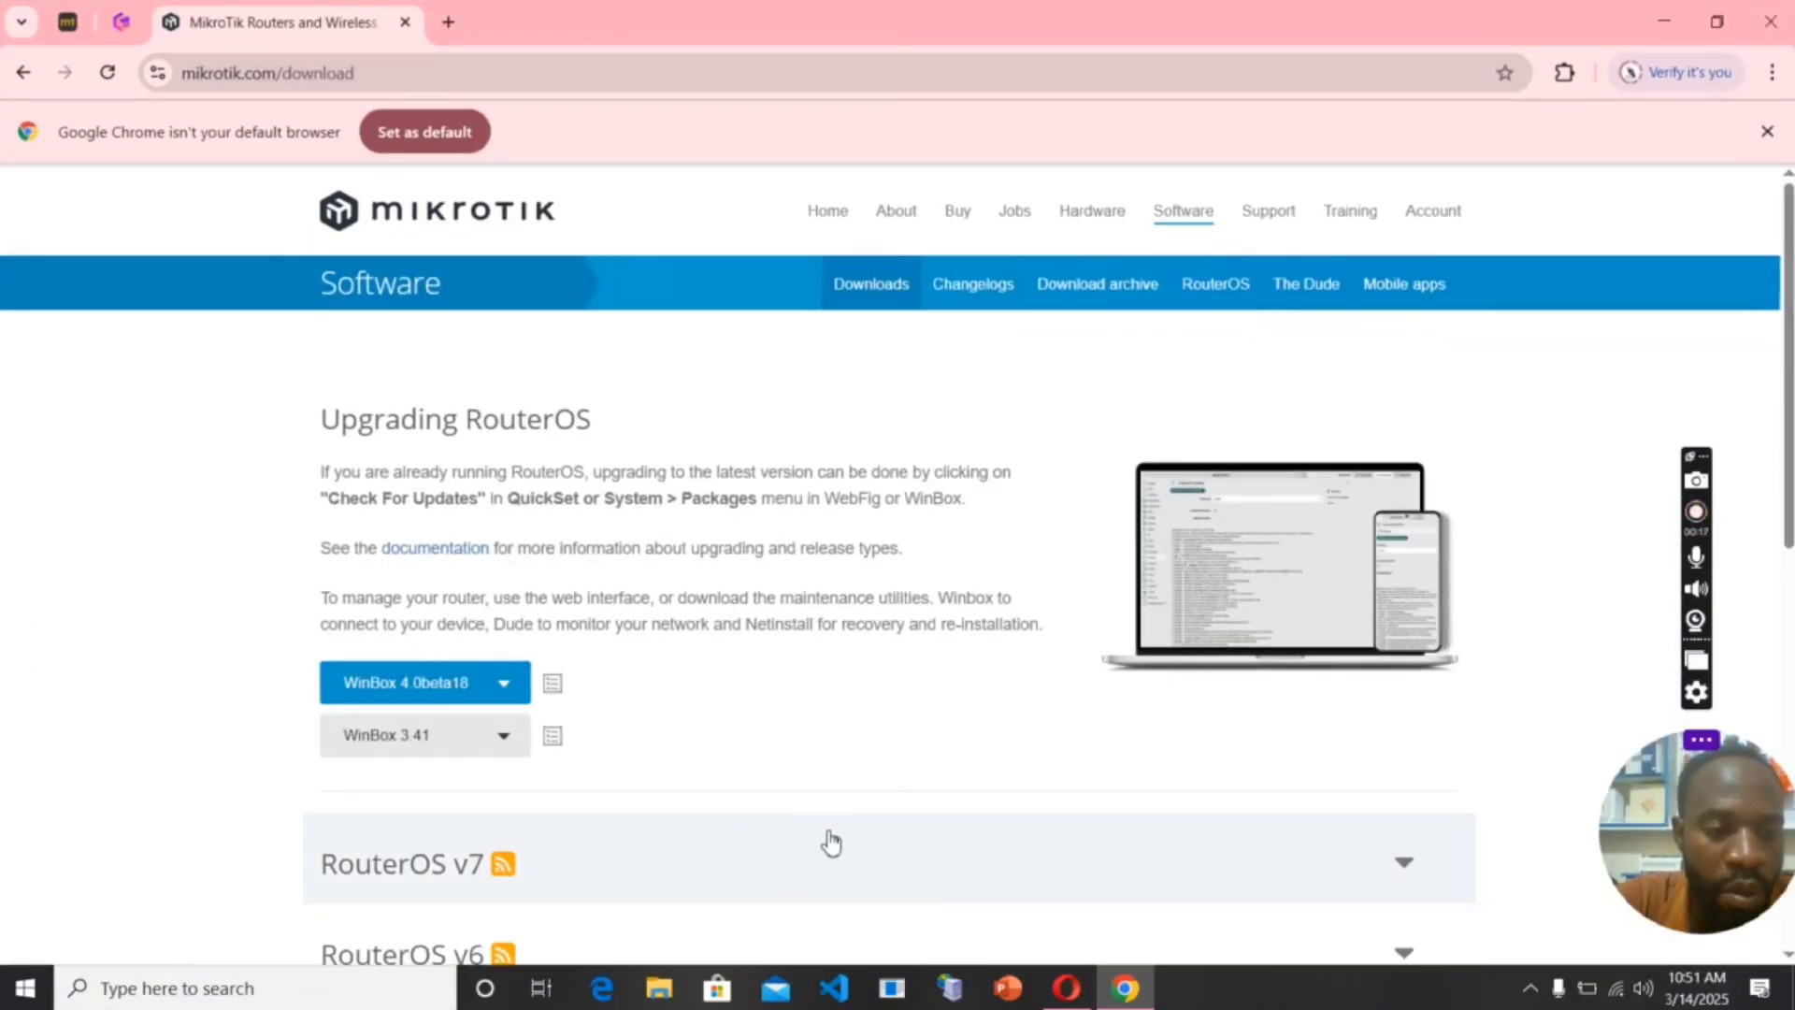
click(496, 687)
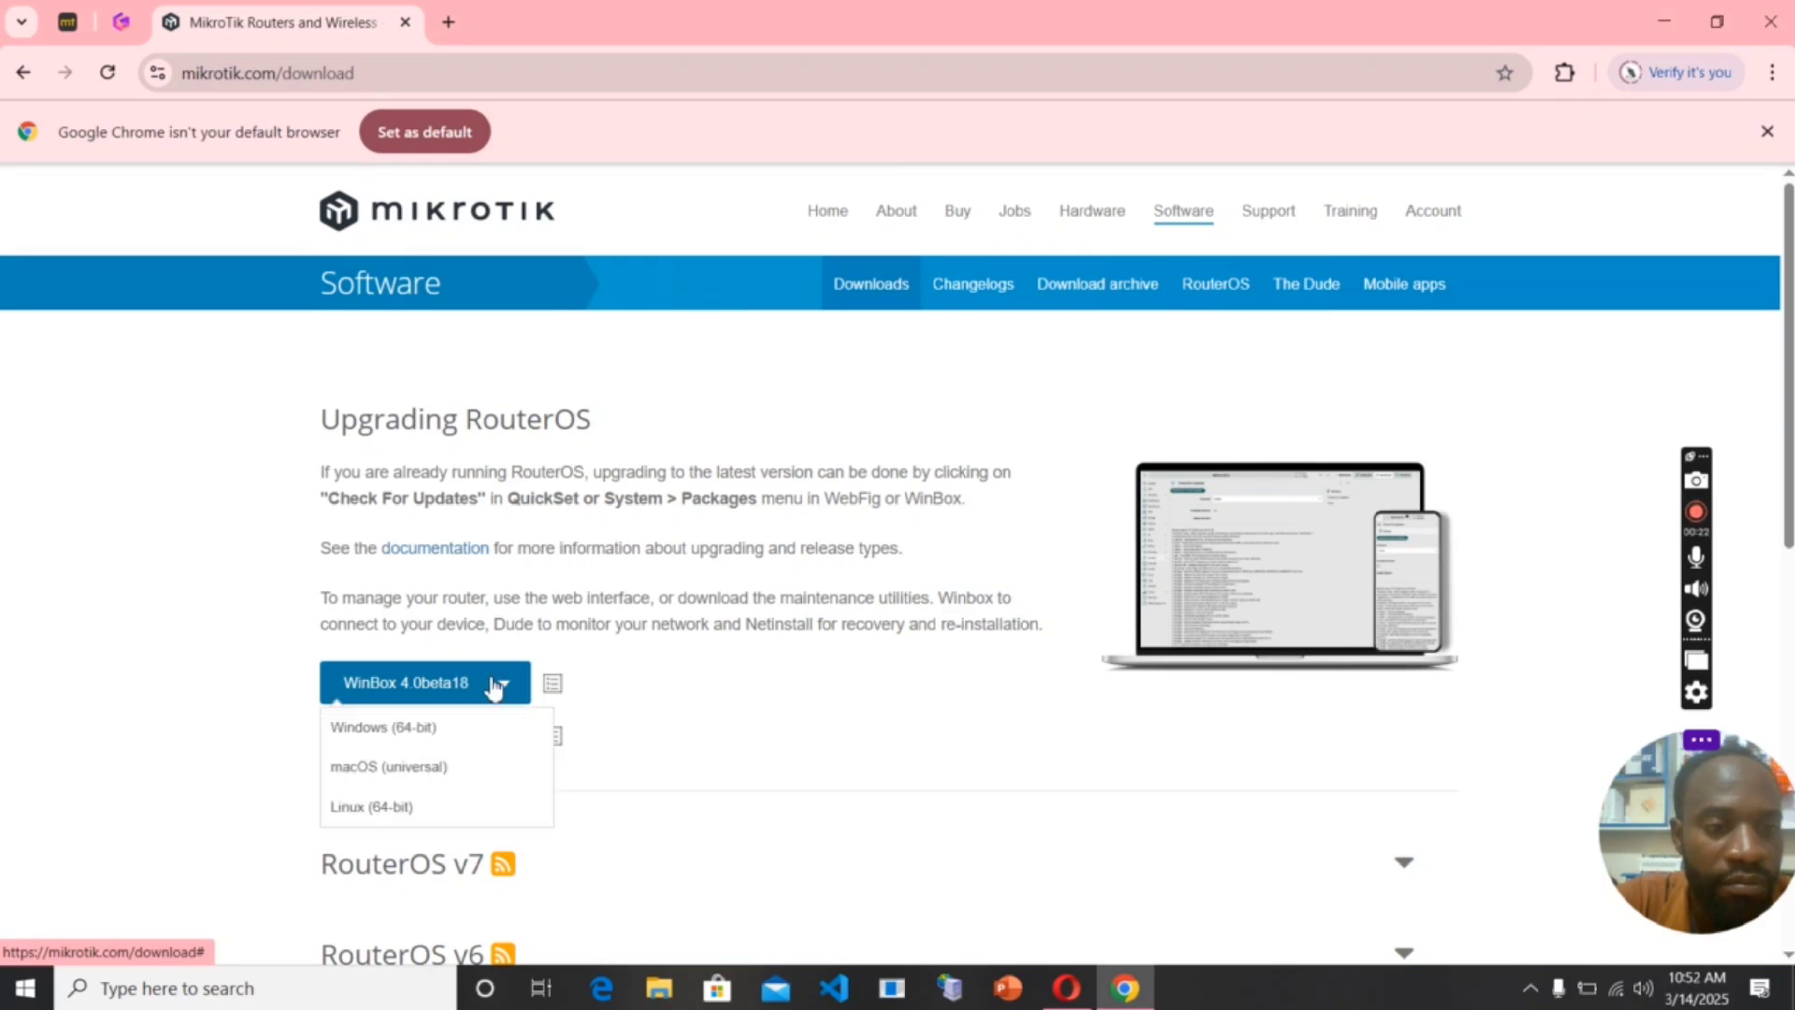
click(432, 739)
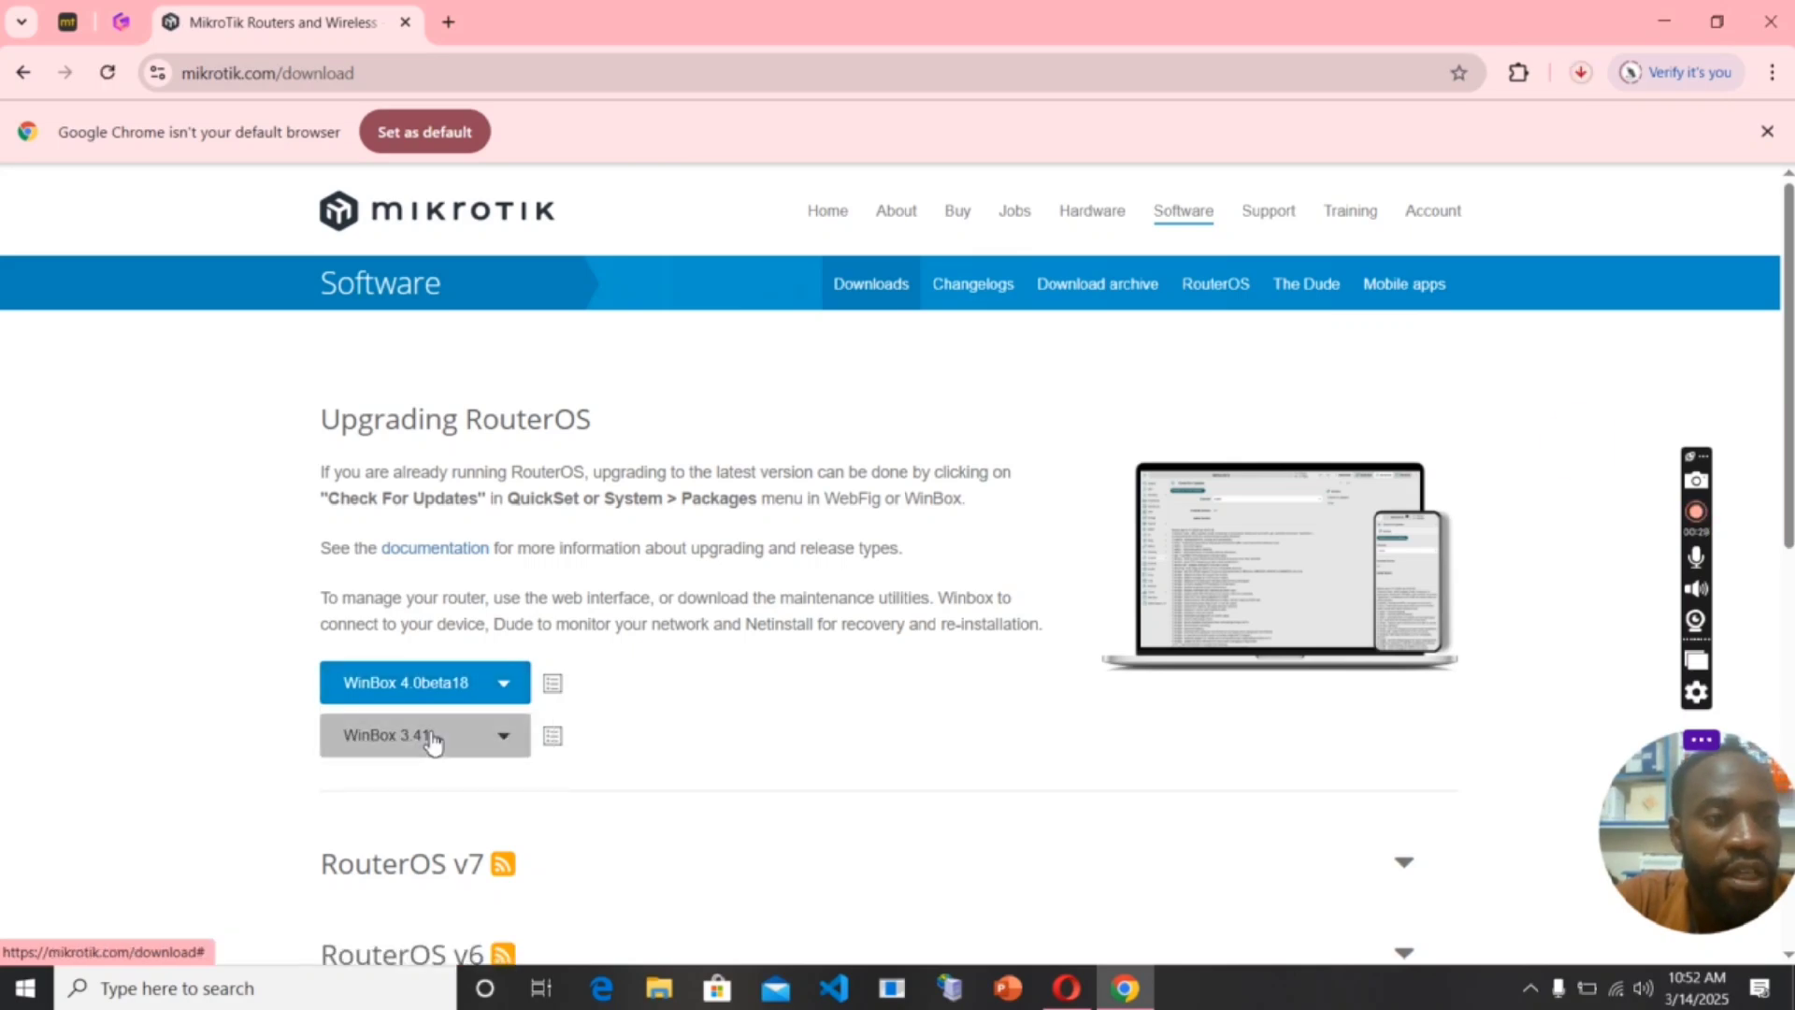
Step: Cancel the WinBox_Windows.zip download and close the browser
click(1582, 73)
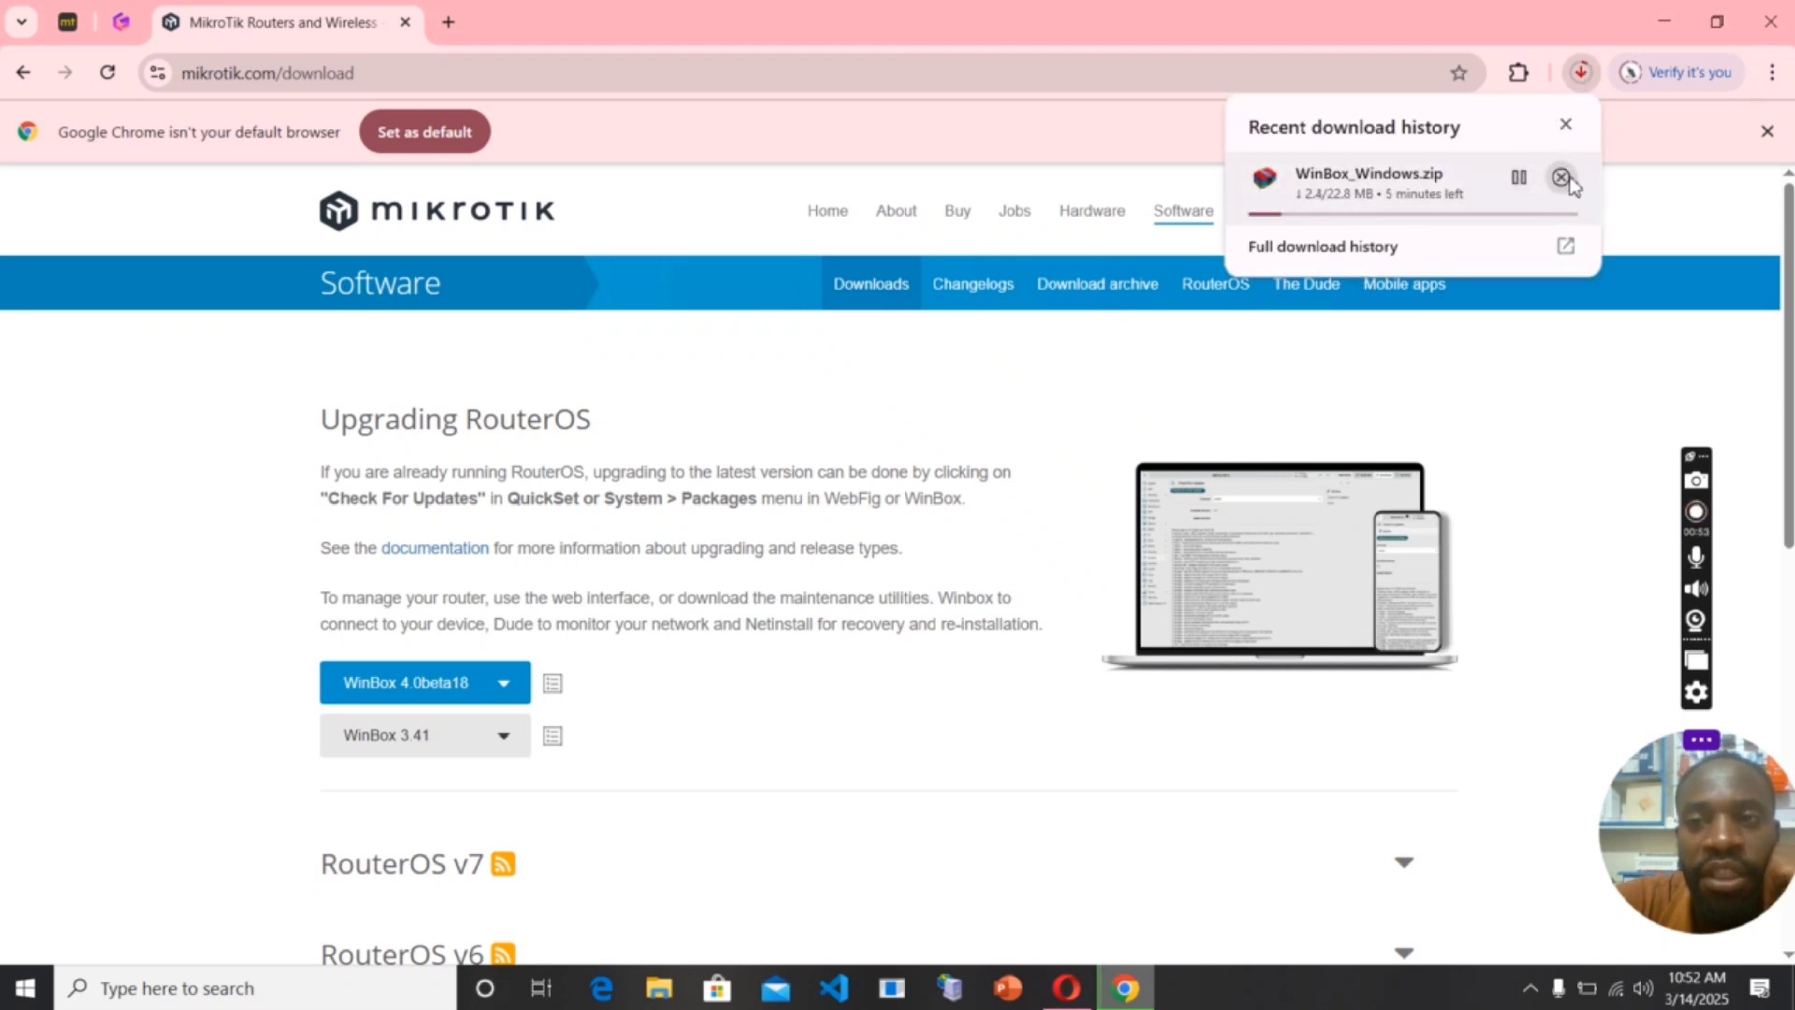
click(1562, 177)
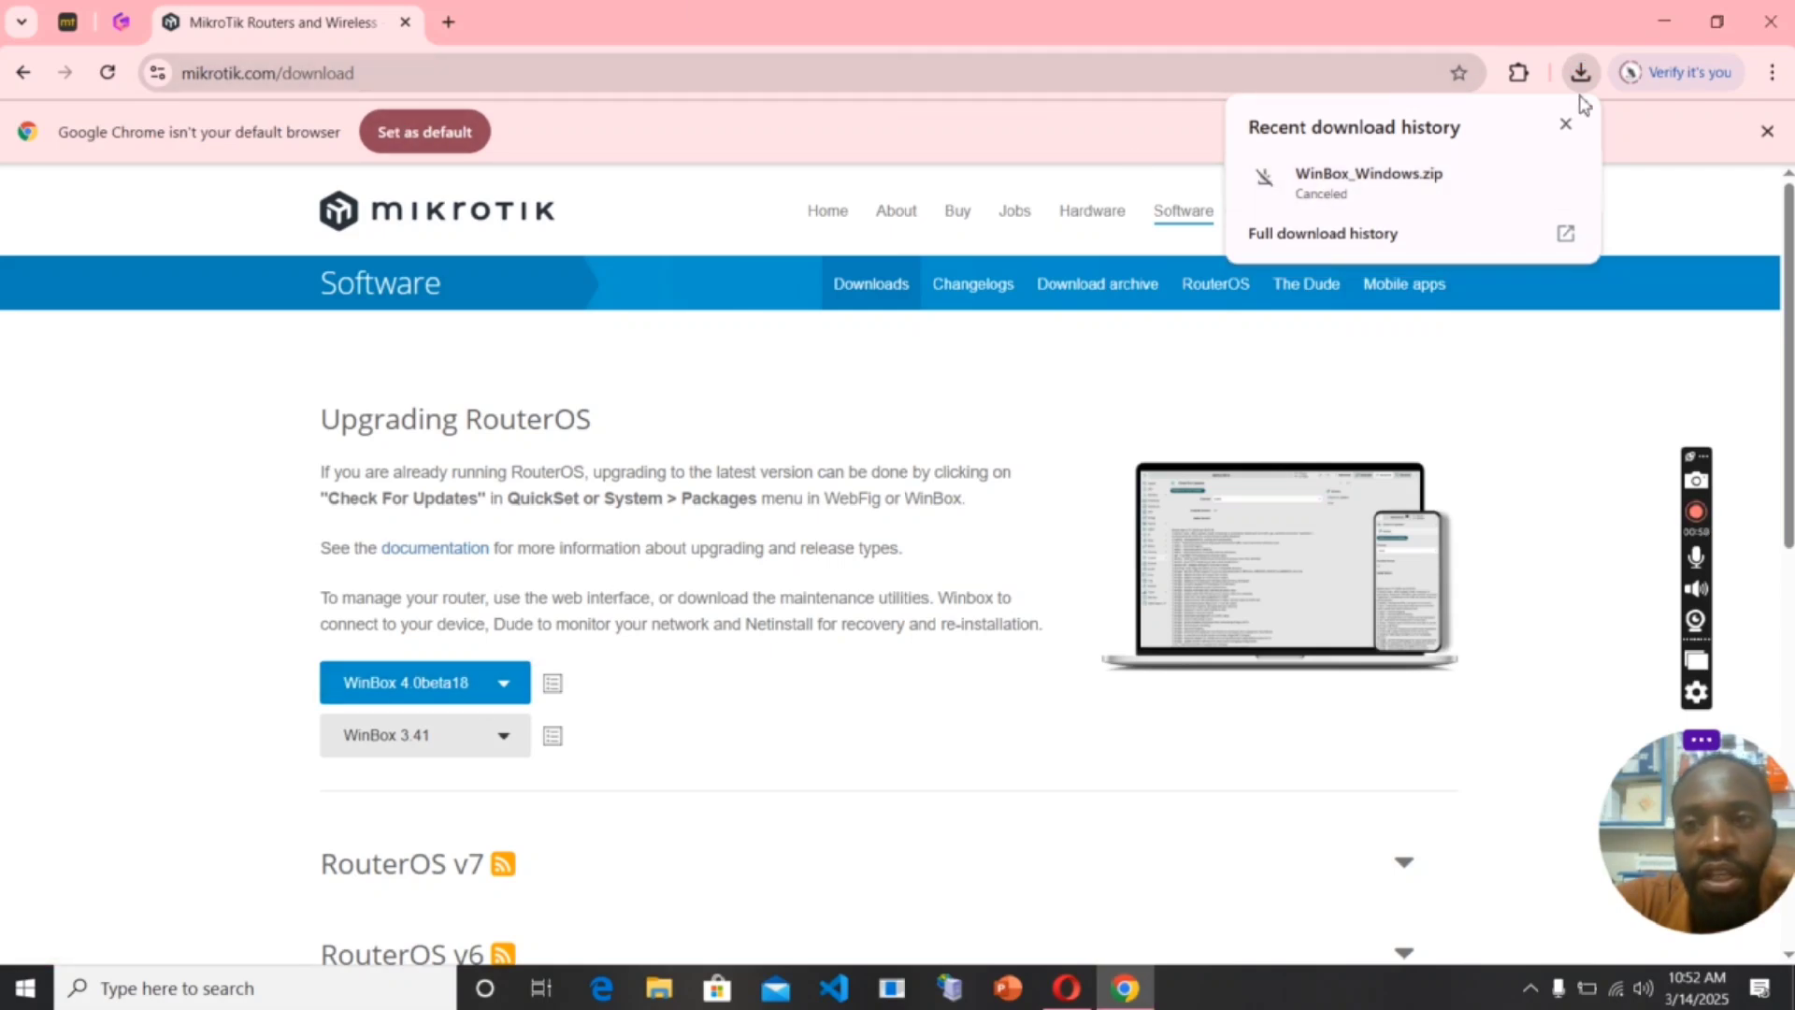
click(1574, 129)
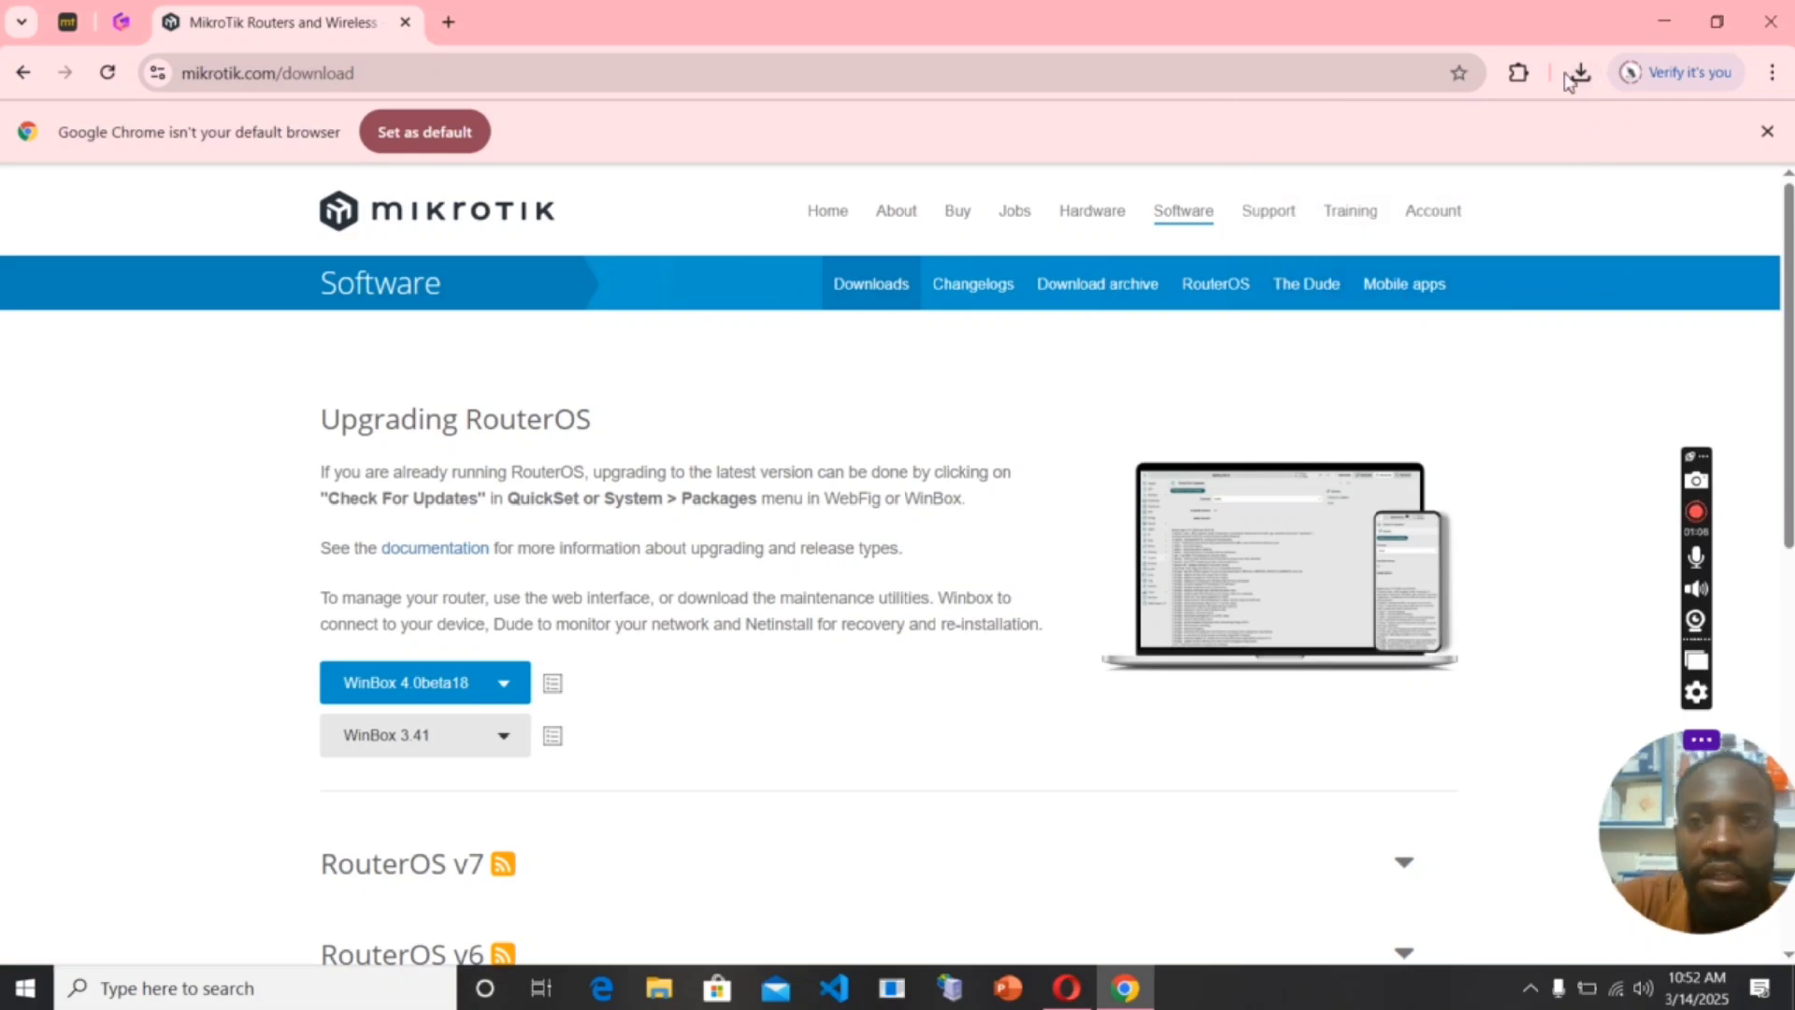
click(1770, 28)
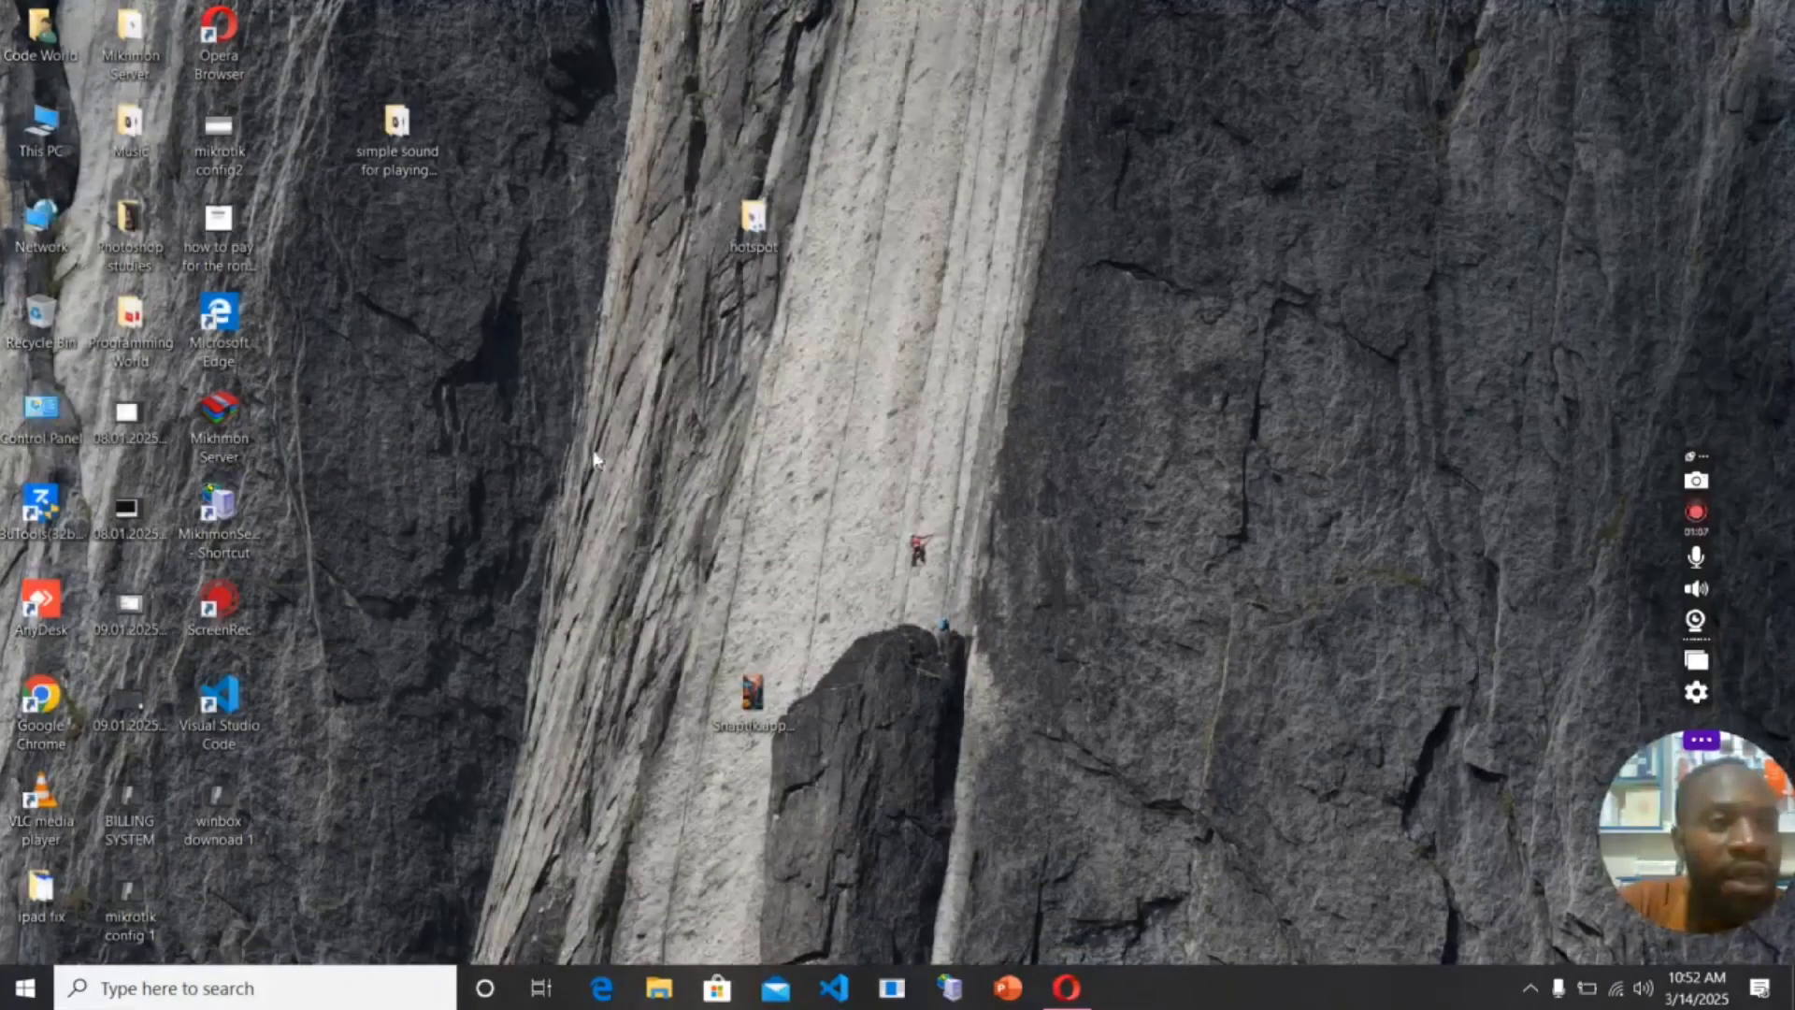
Step: Switch to File Explorer and launch winbox64 from the Downloads folder
double_click(46, 150)
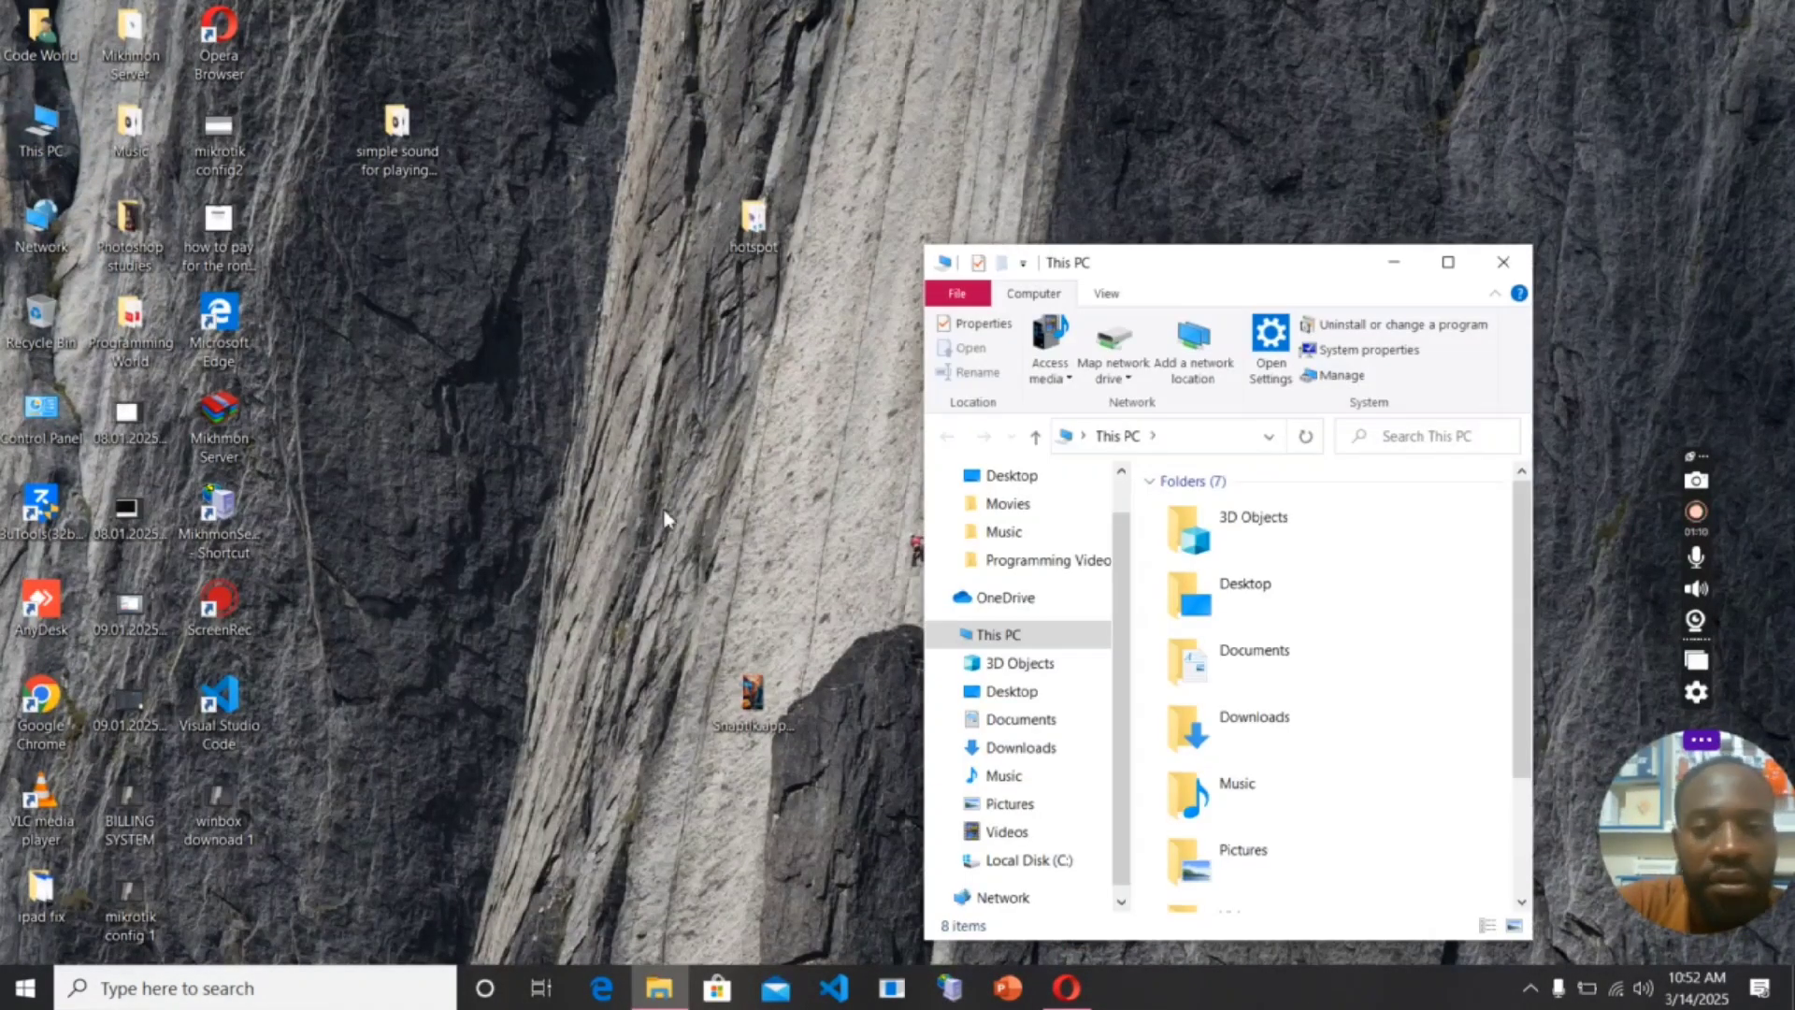
click(1024, 748)
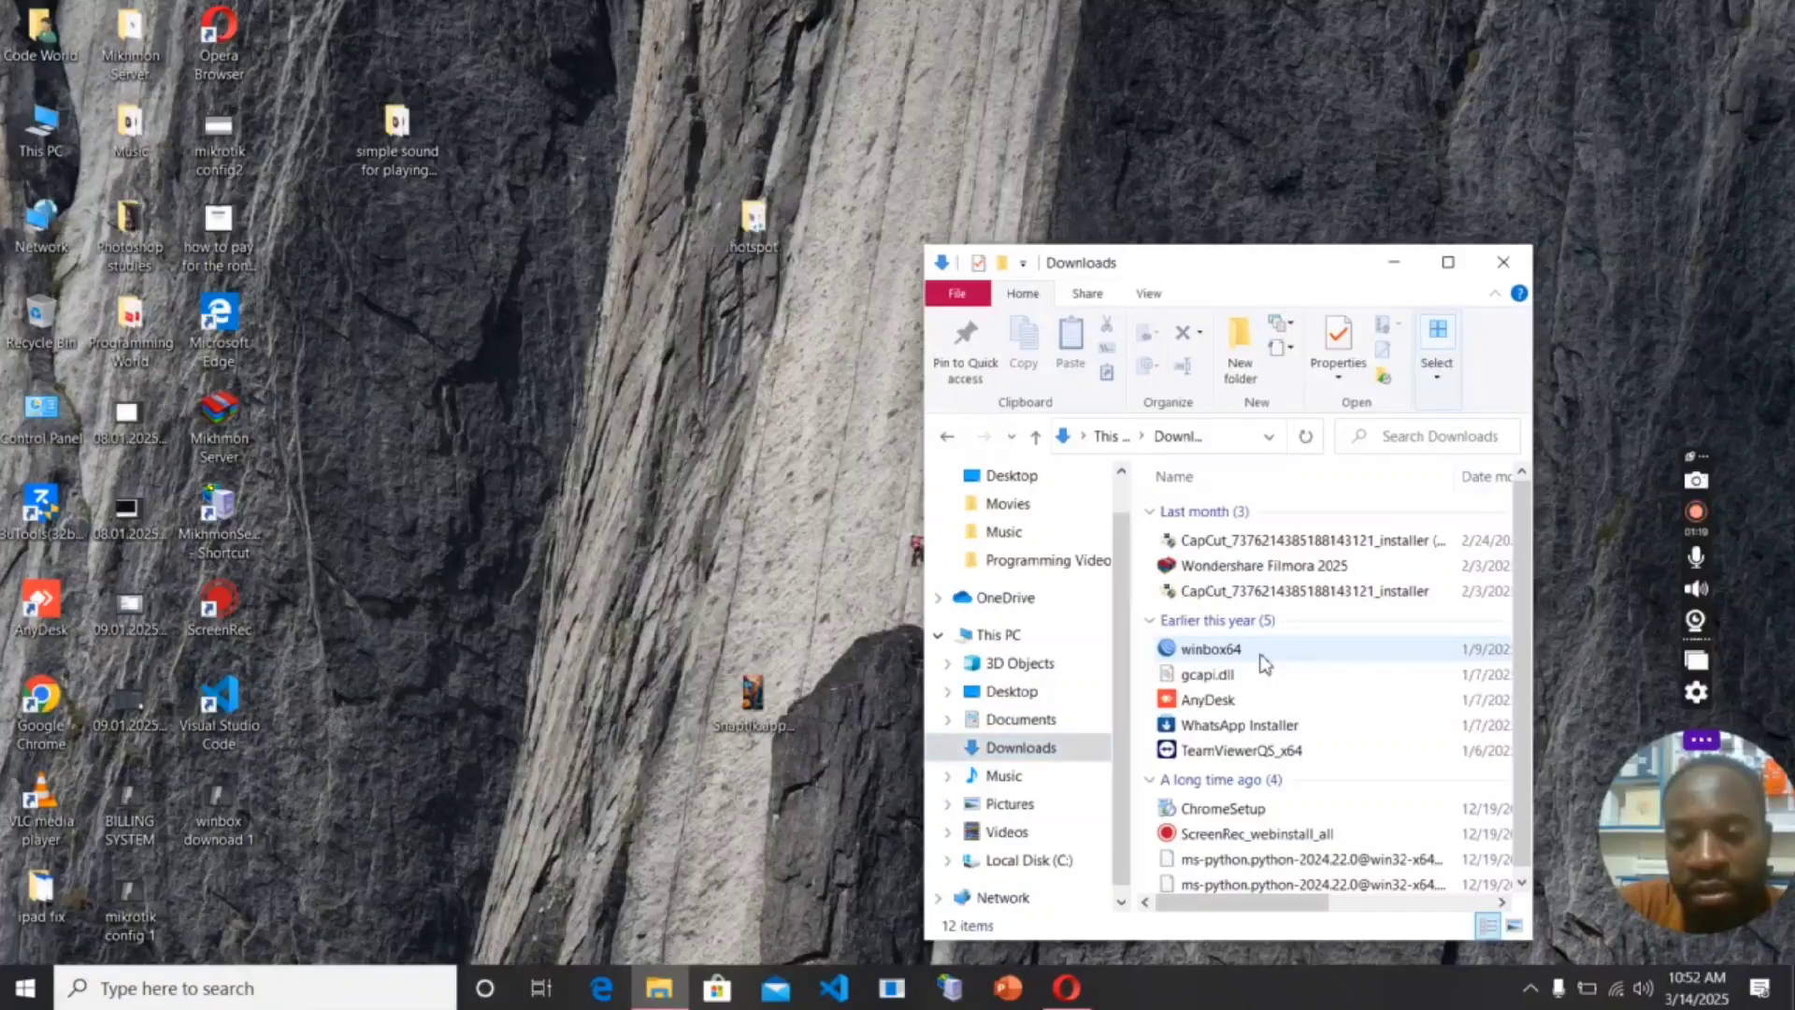
double_click(1262, 660)
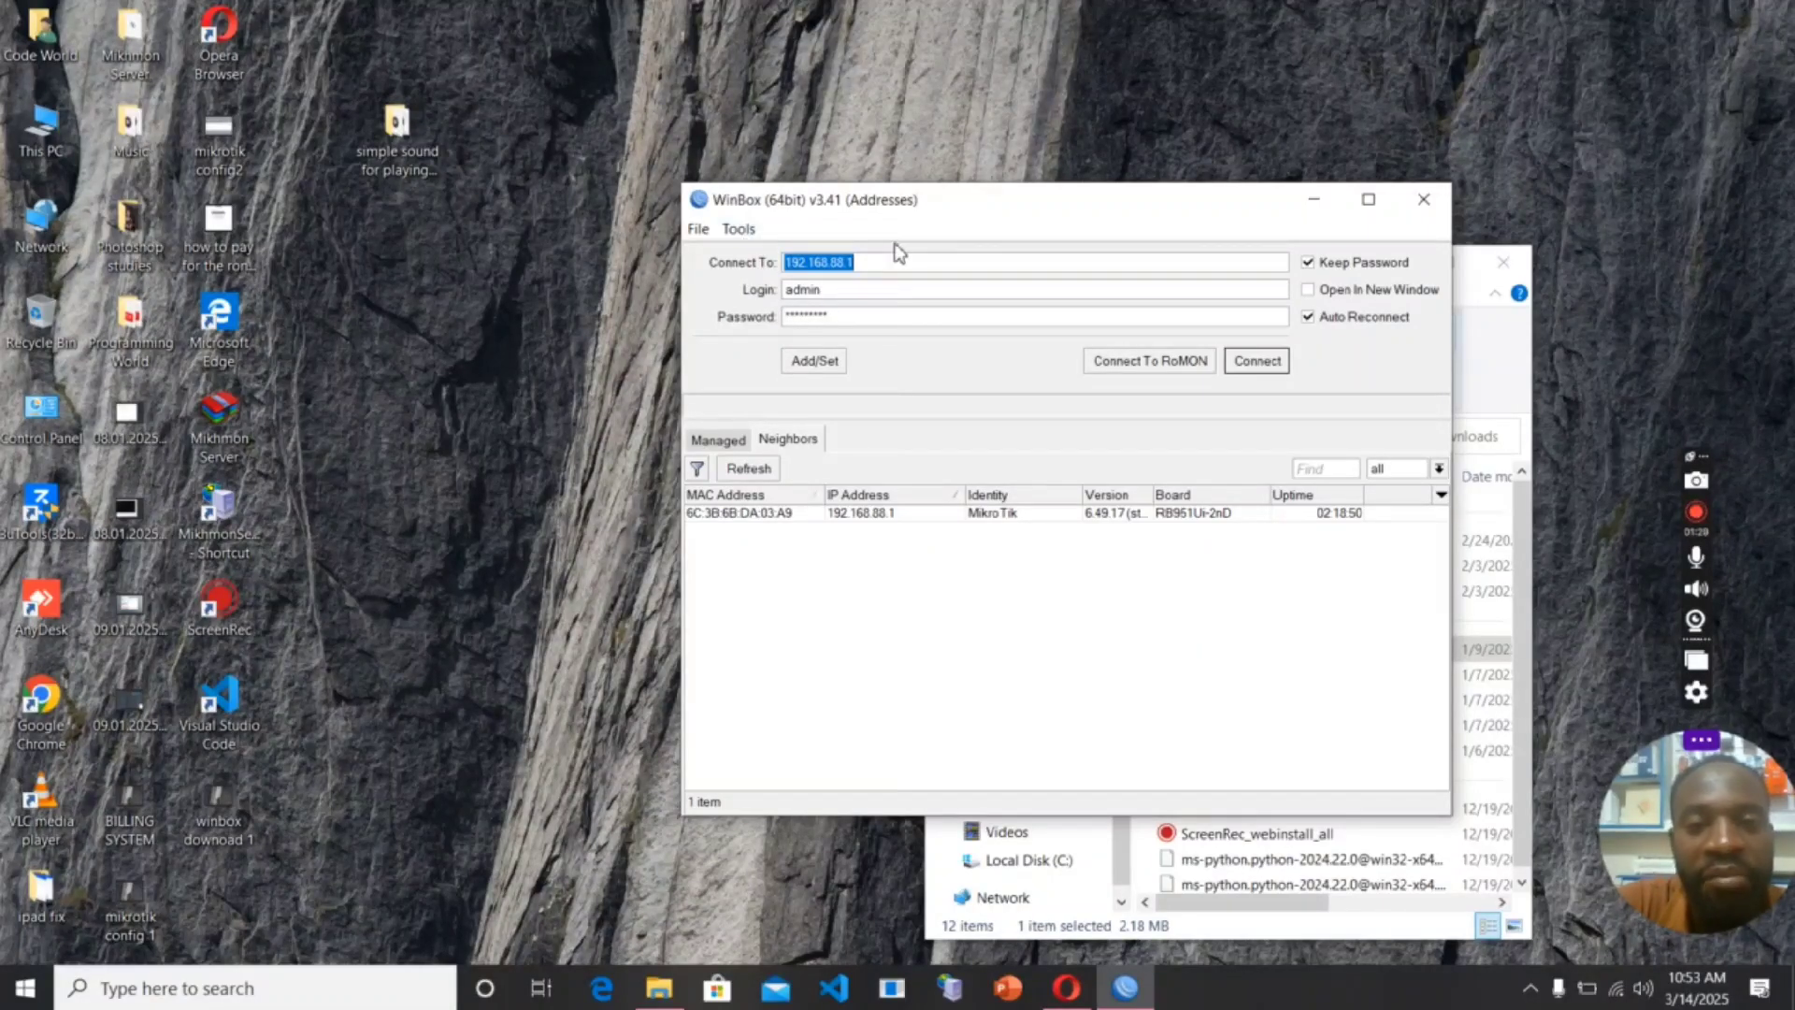
Step: Refresh the WinBox neighbor list and connect to the router at 192.168.88.1 with the saved admin login
click(874, 516)
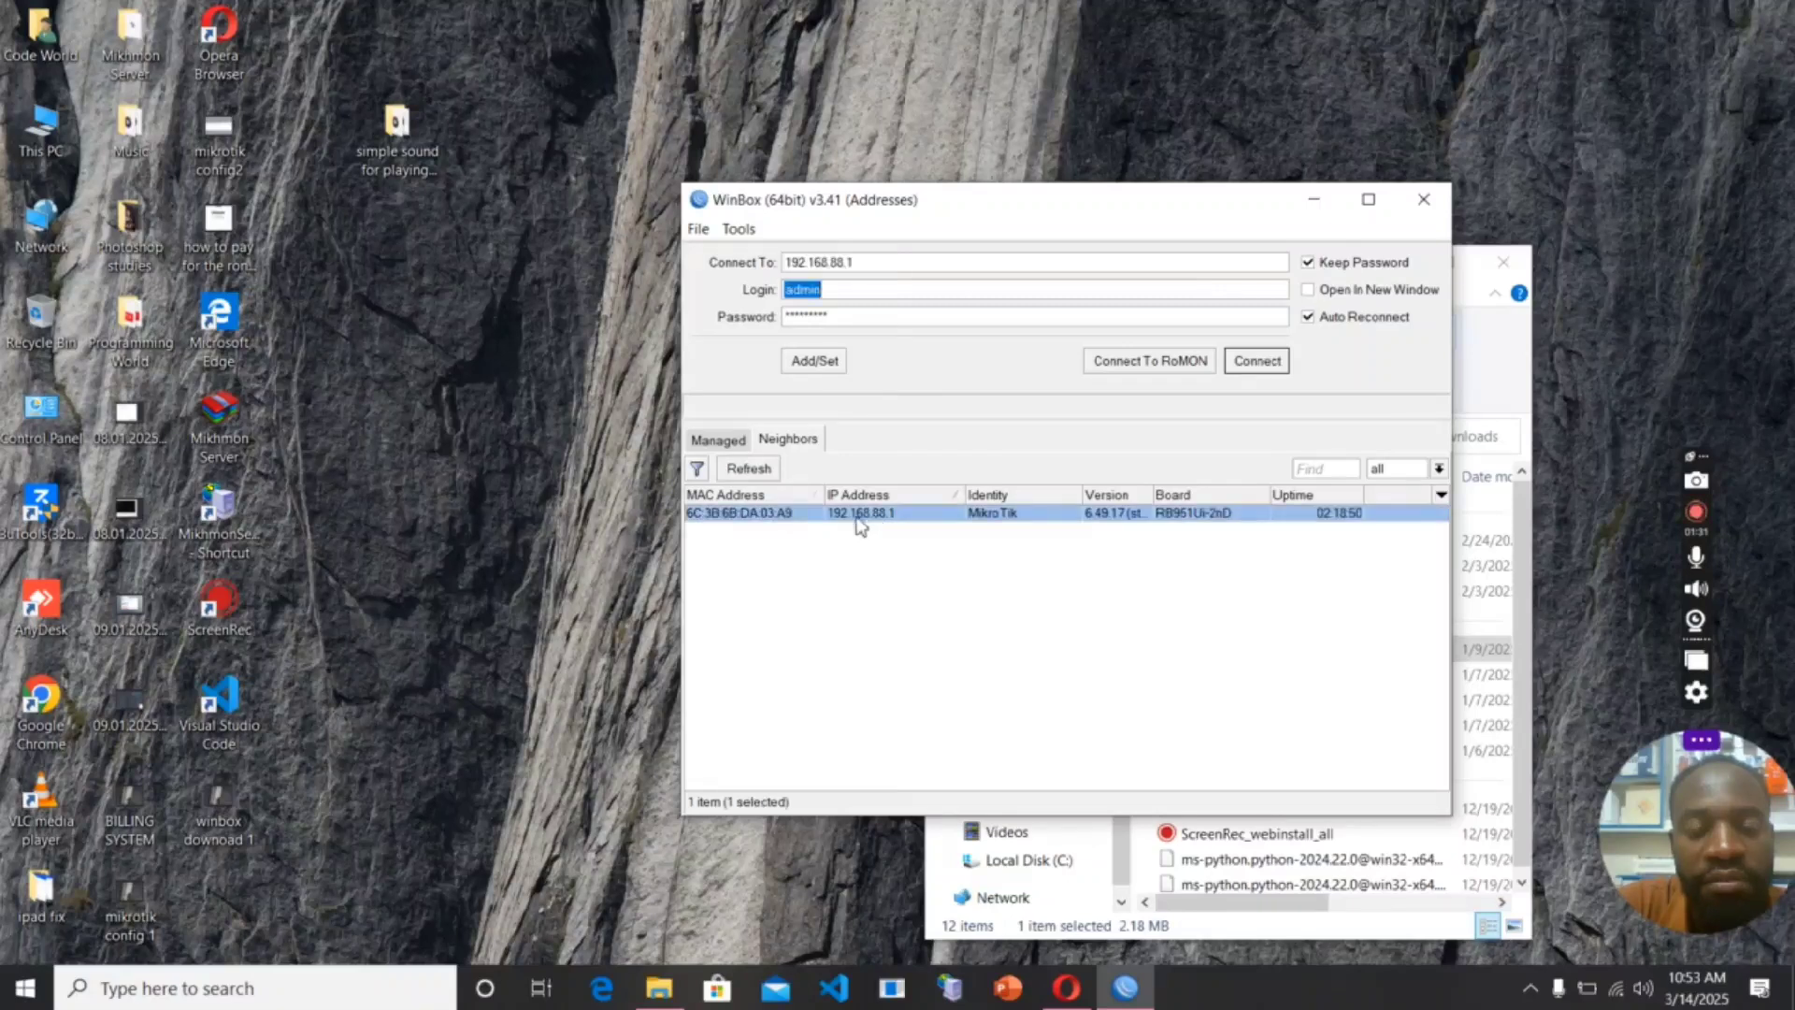
click(749, 469)
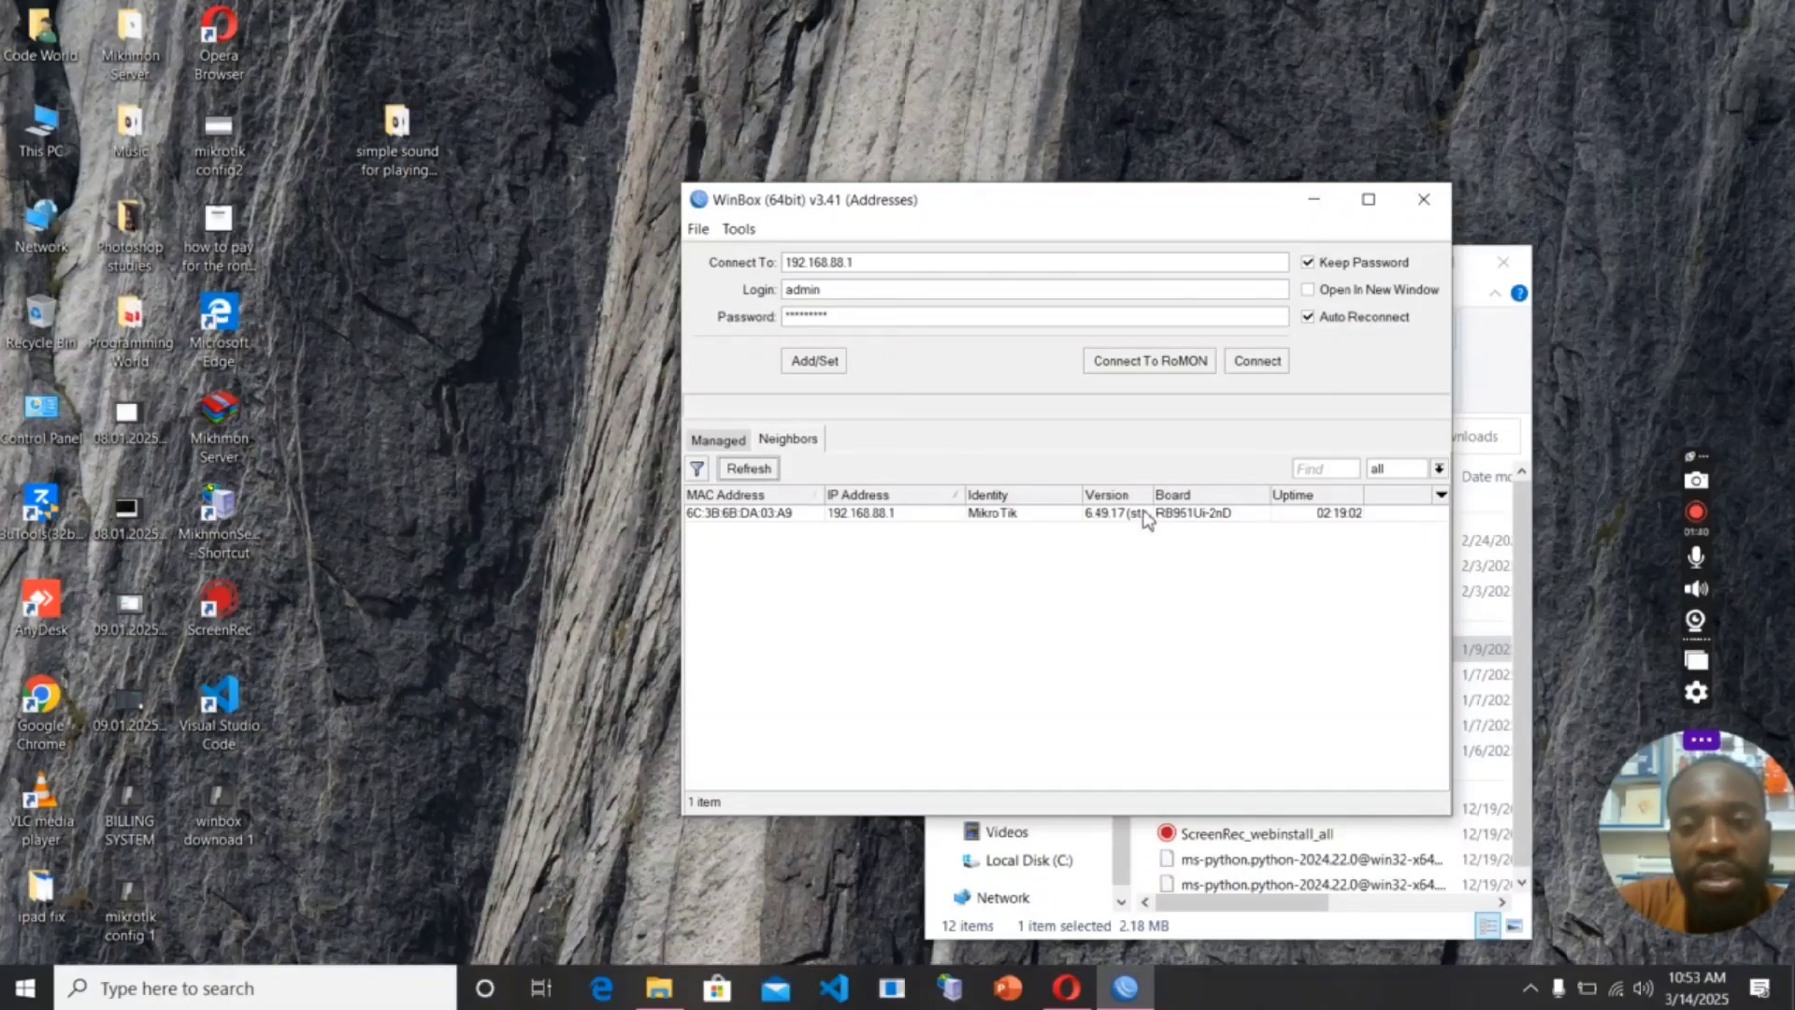
click(1259, 361)
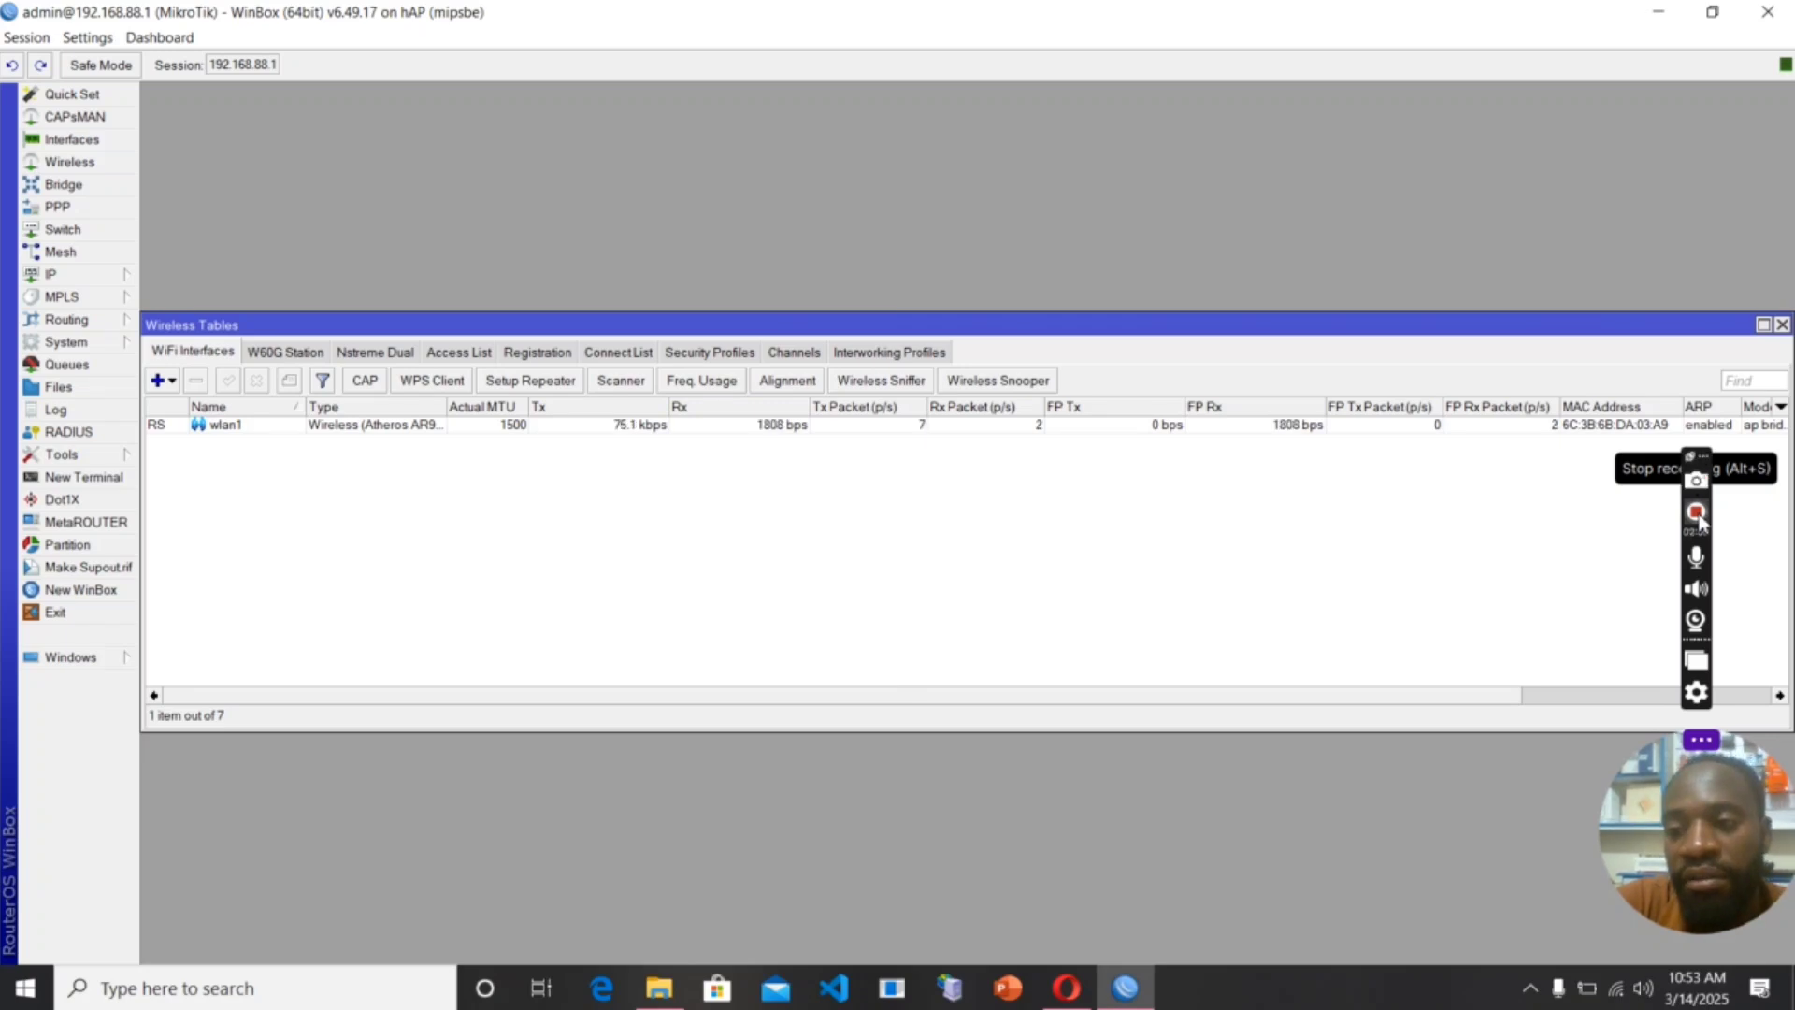
click(1697, 512)
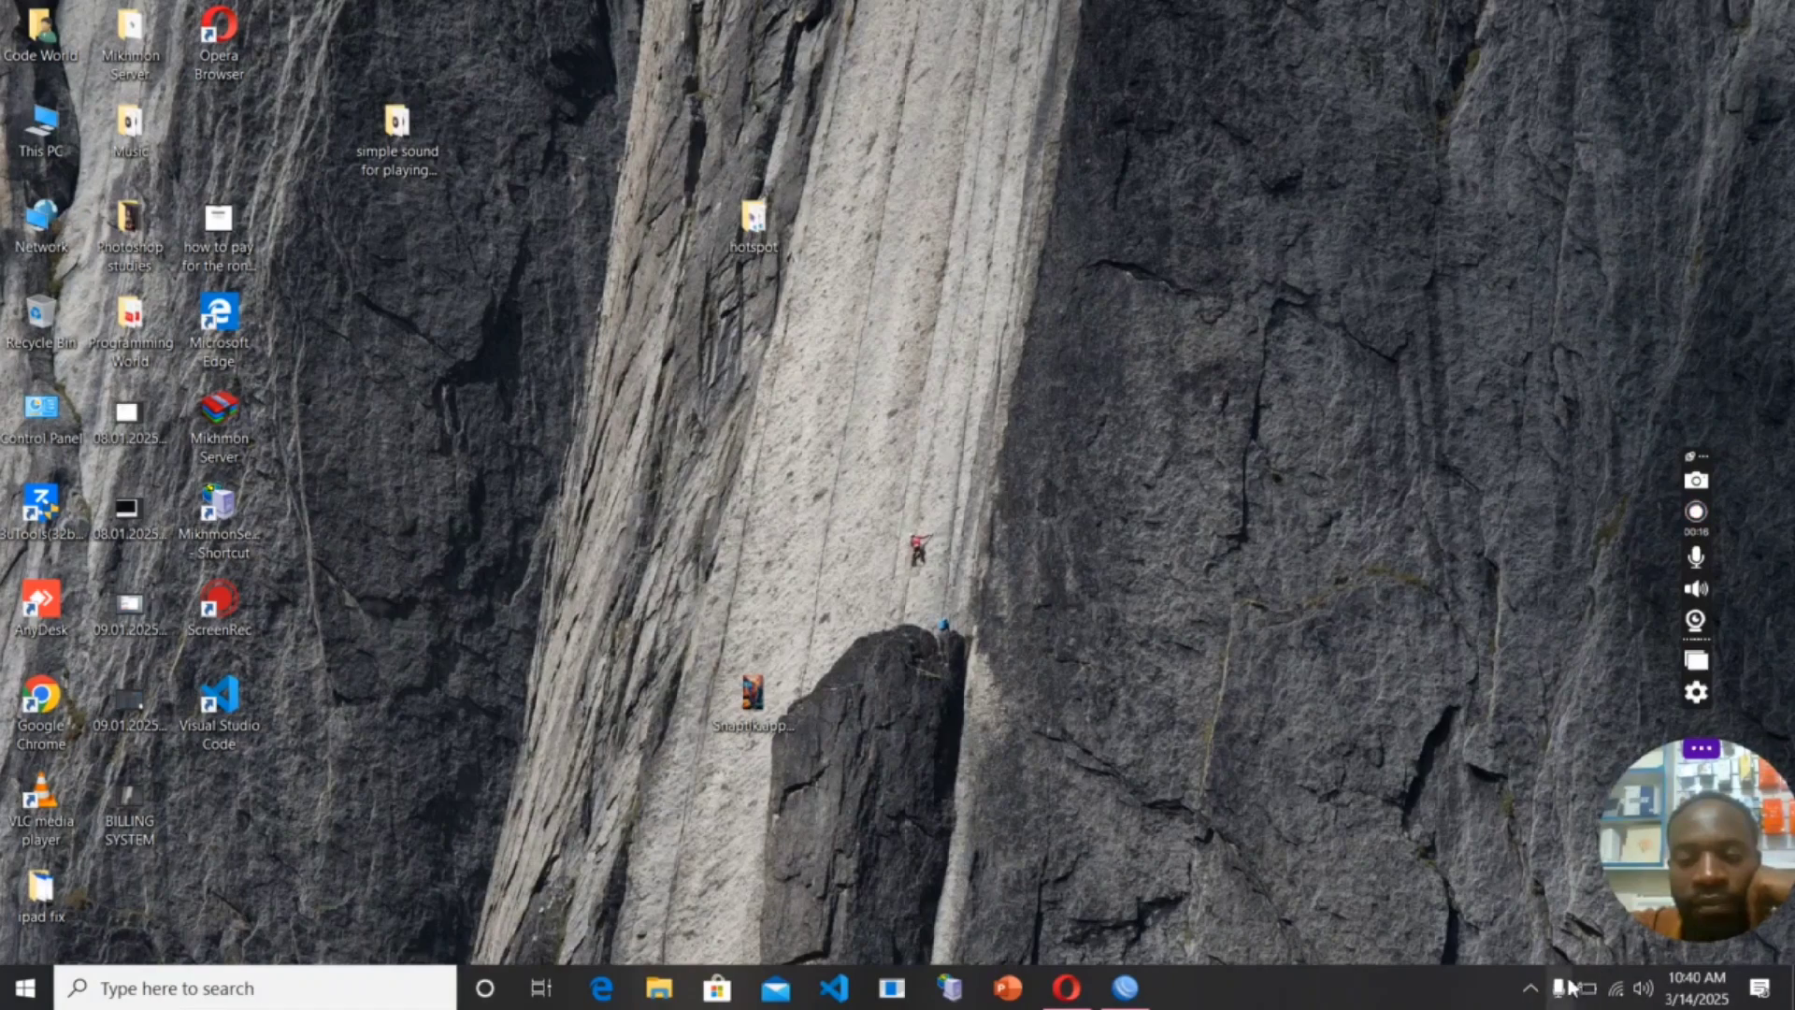
click(1559, 991)
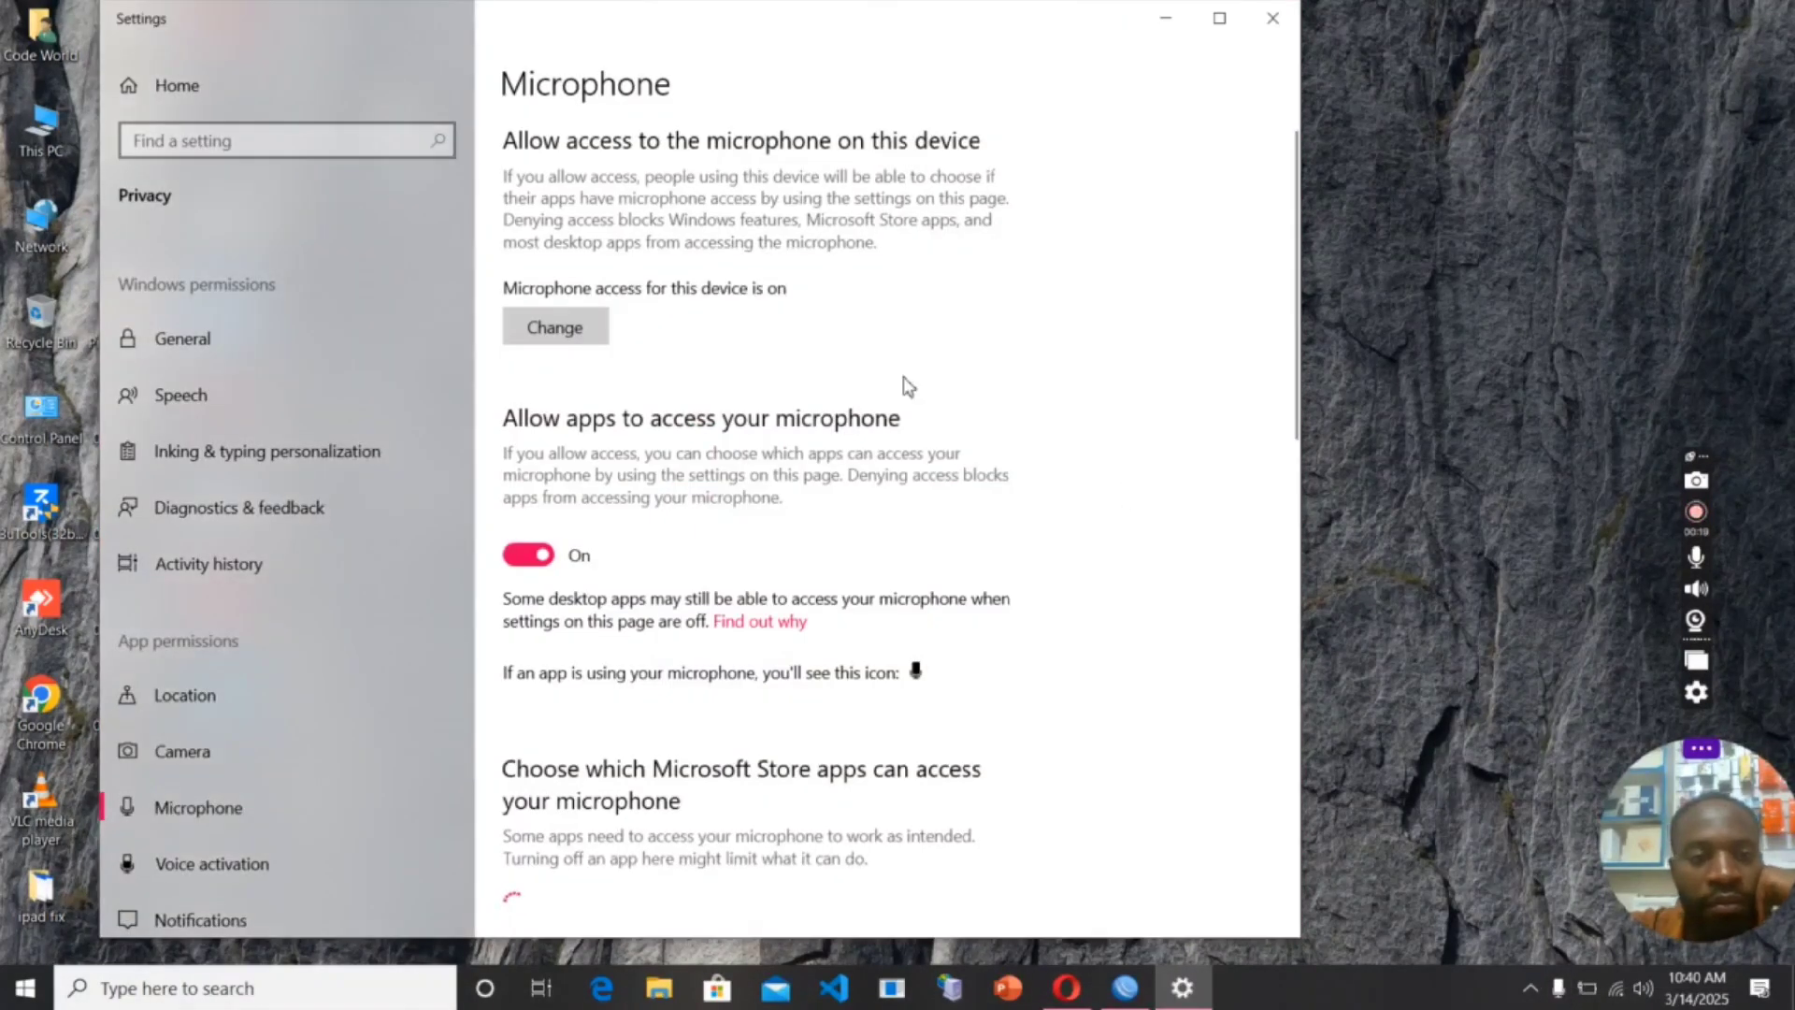
click(1273, 26)
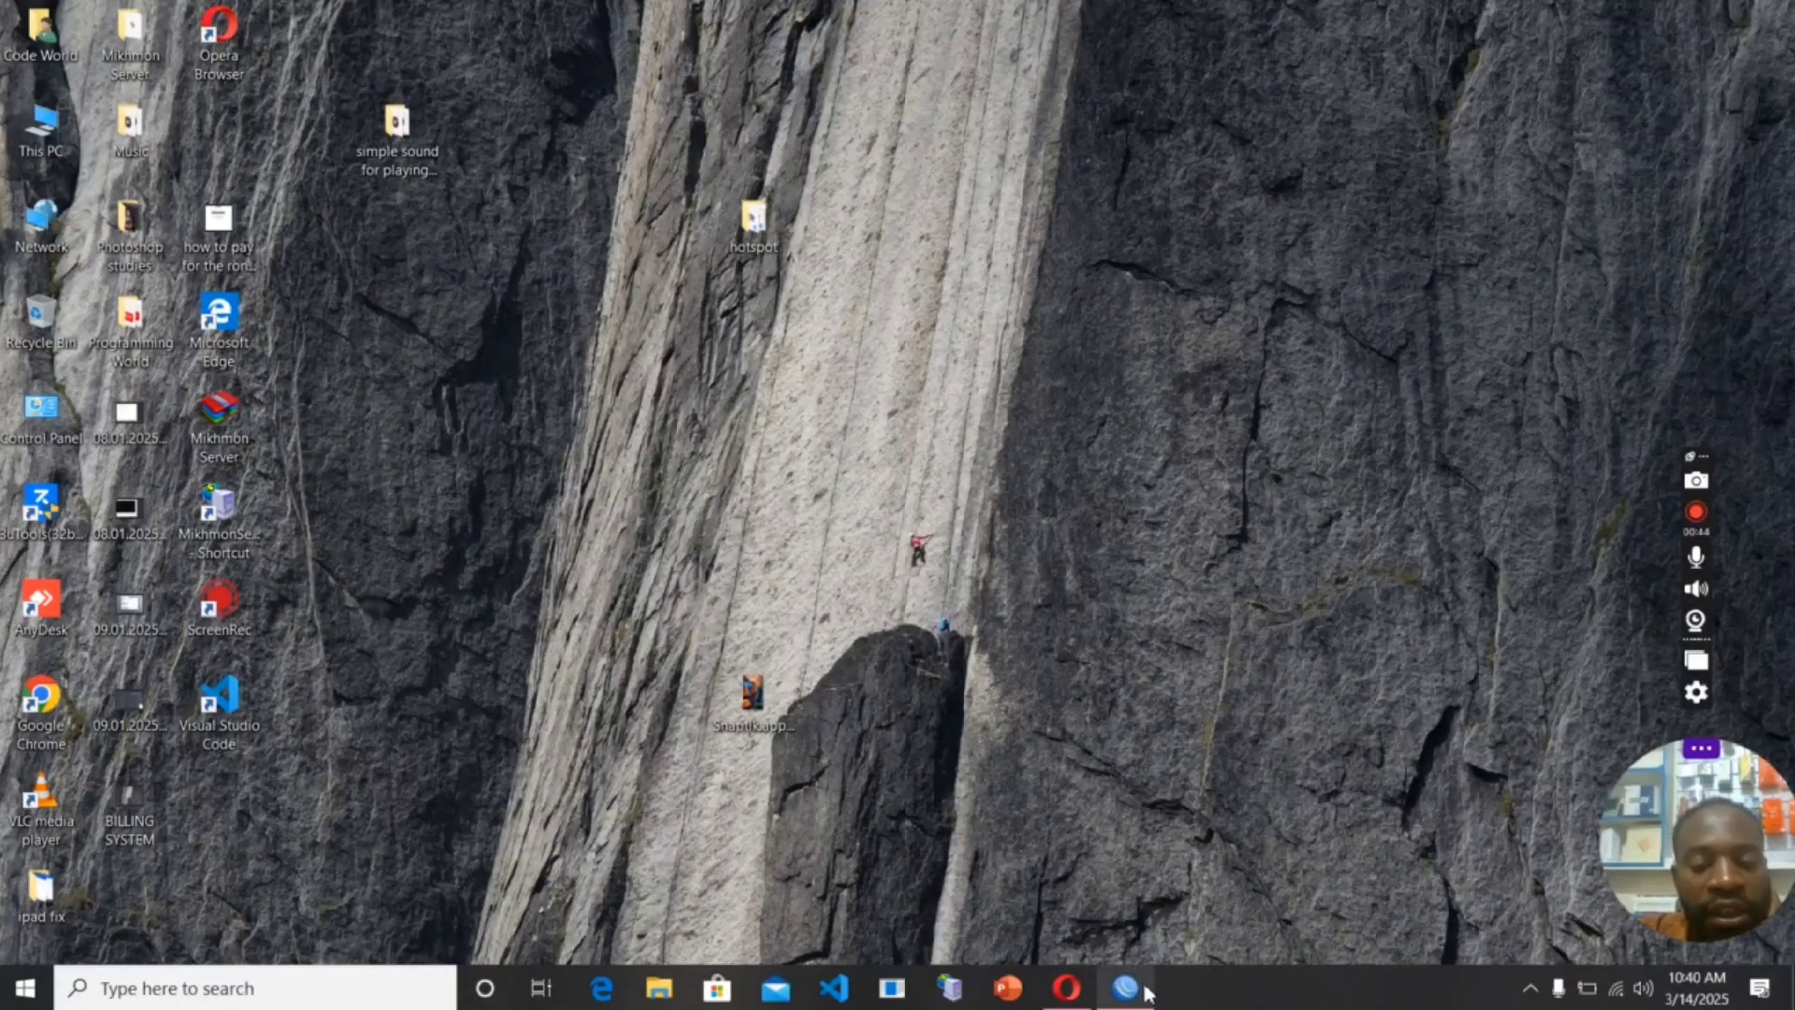
Step: Close the open WinBox session and check which Wi-Fi network the computer is connected to
mouse_move(1131, 977)
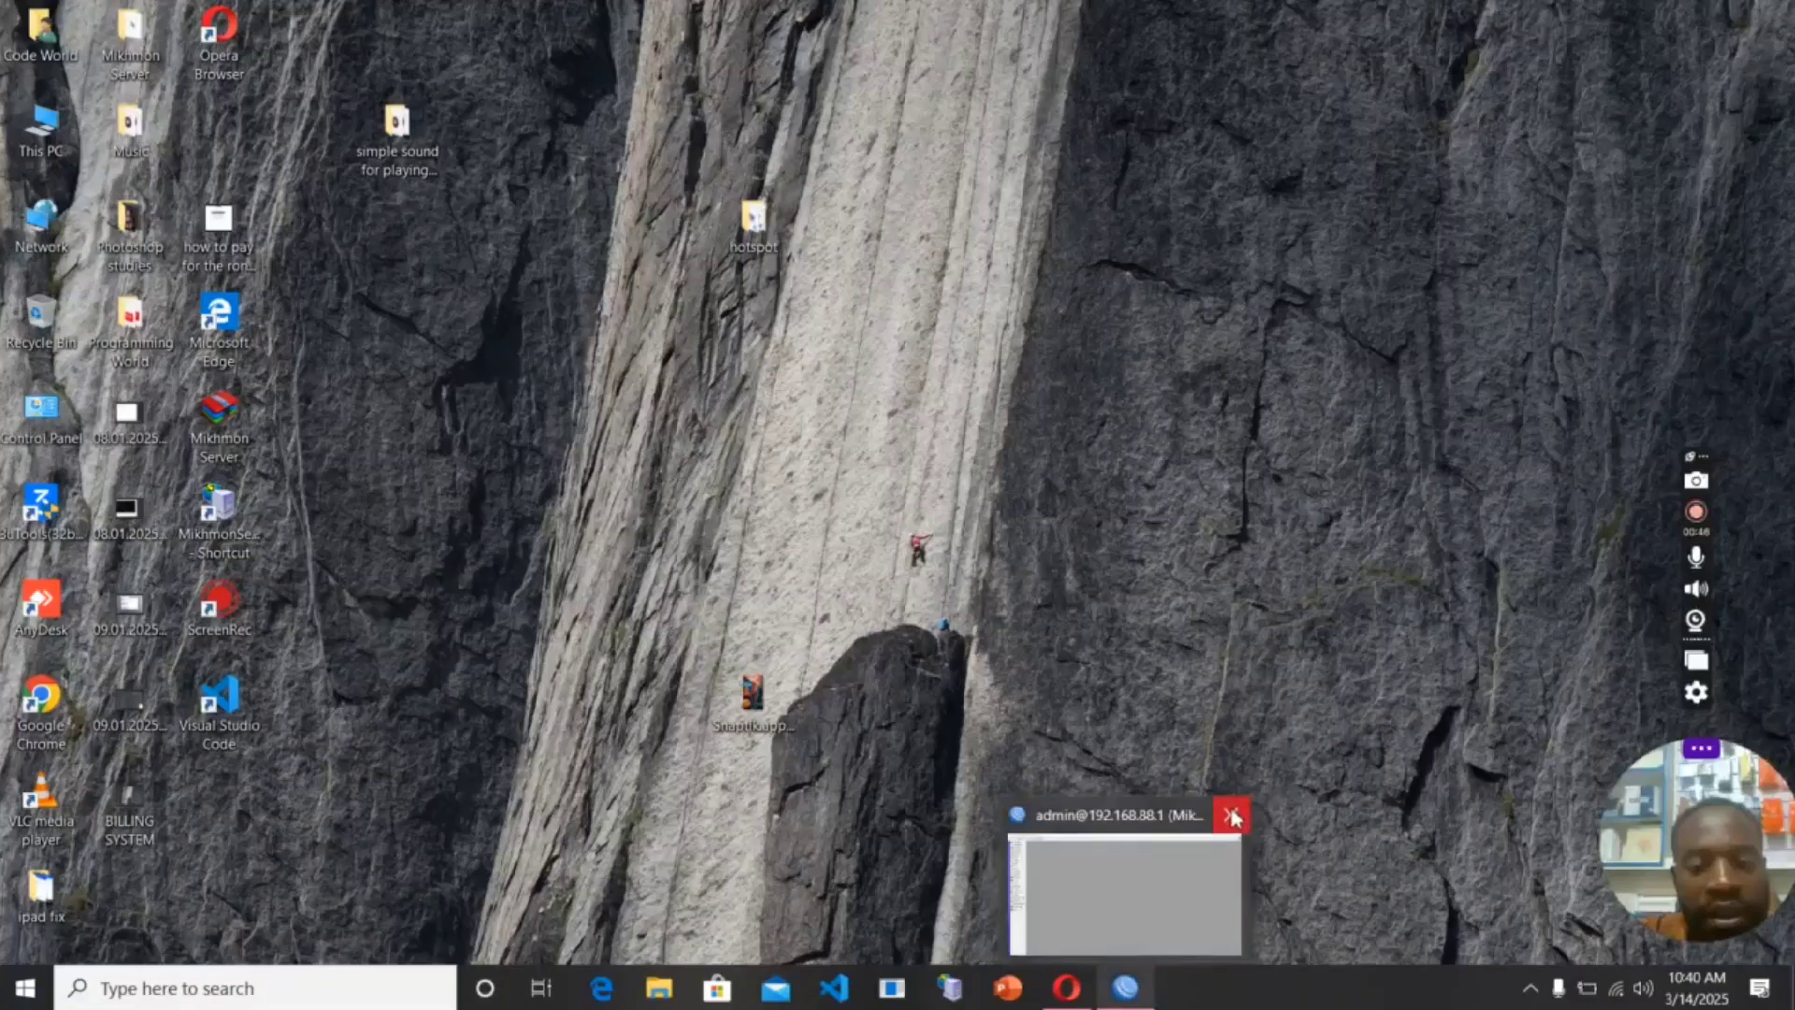
click(1230, 816)
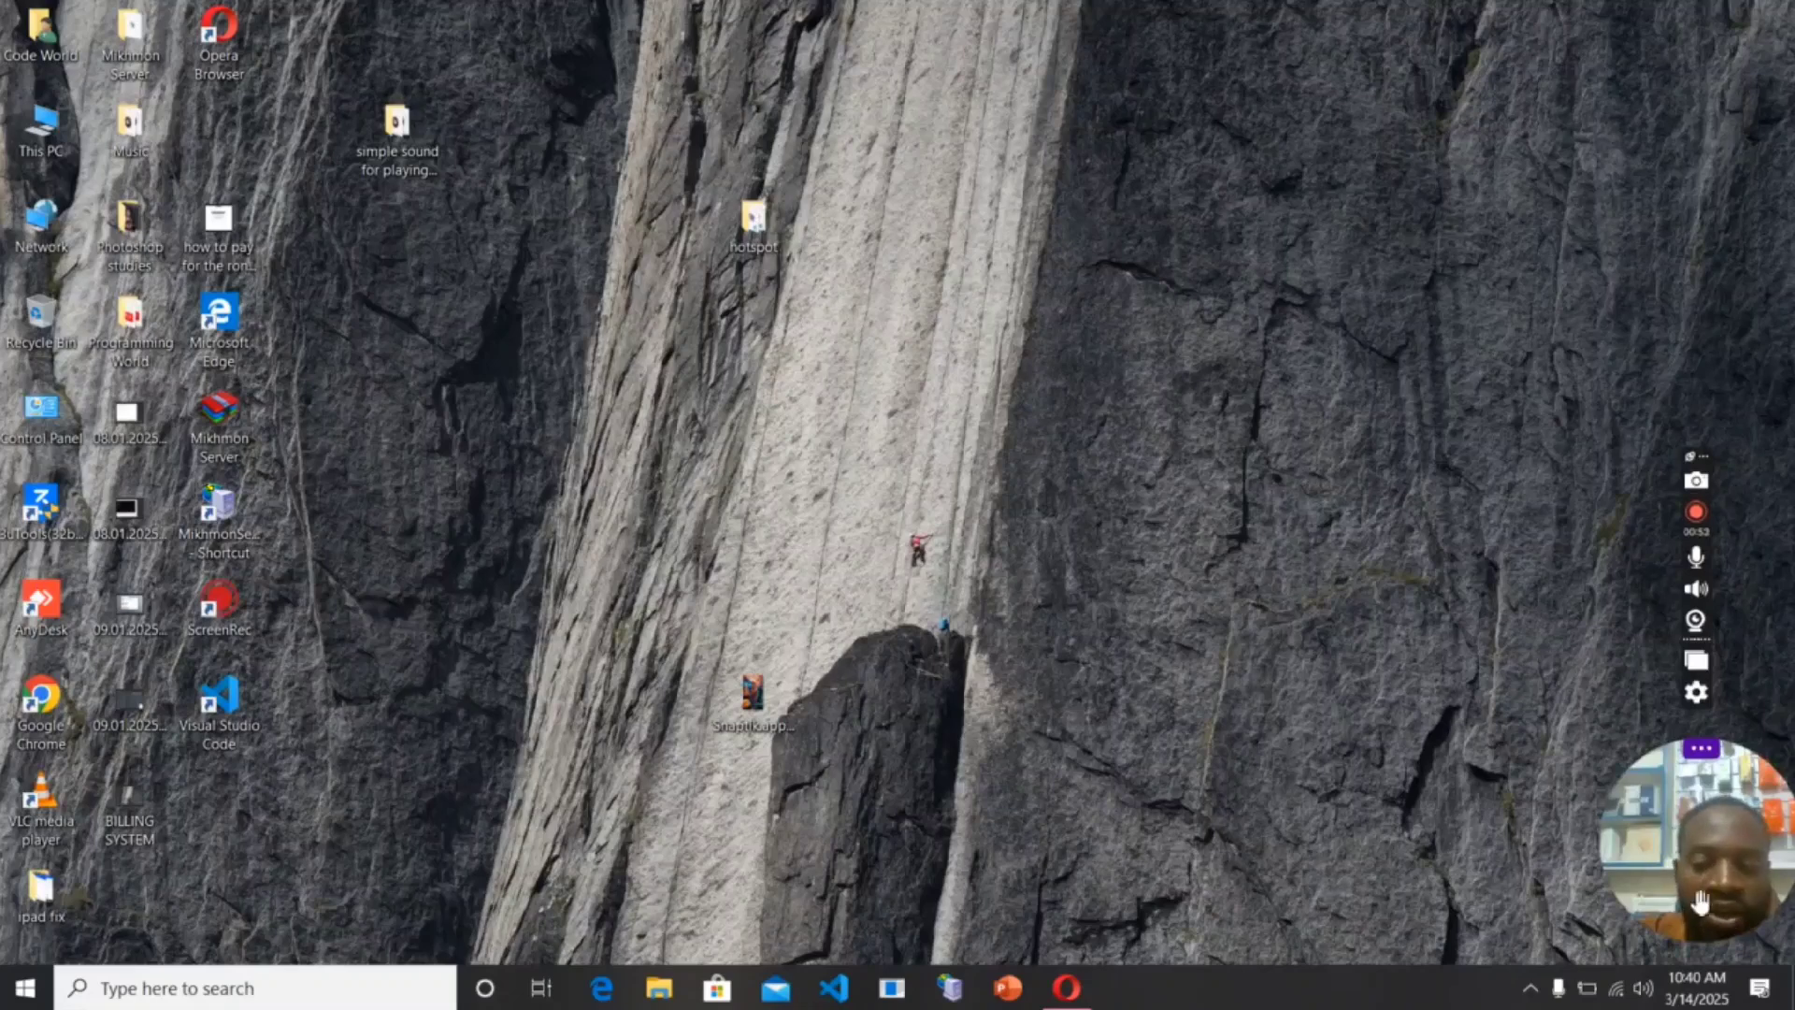
click(1620, 994)
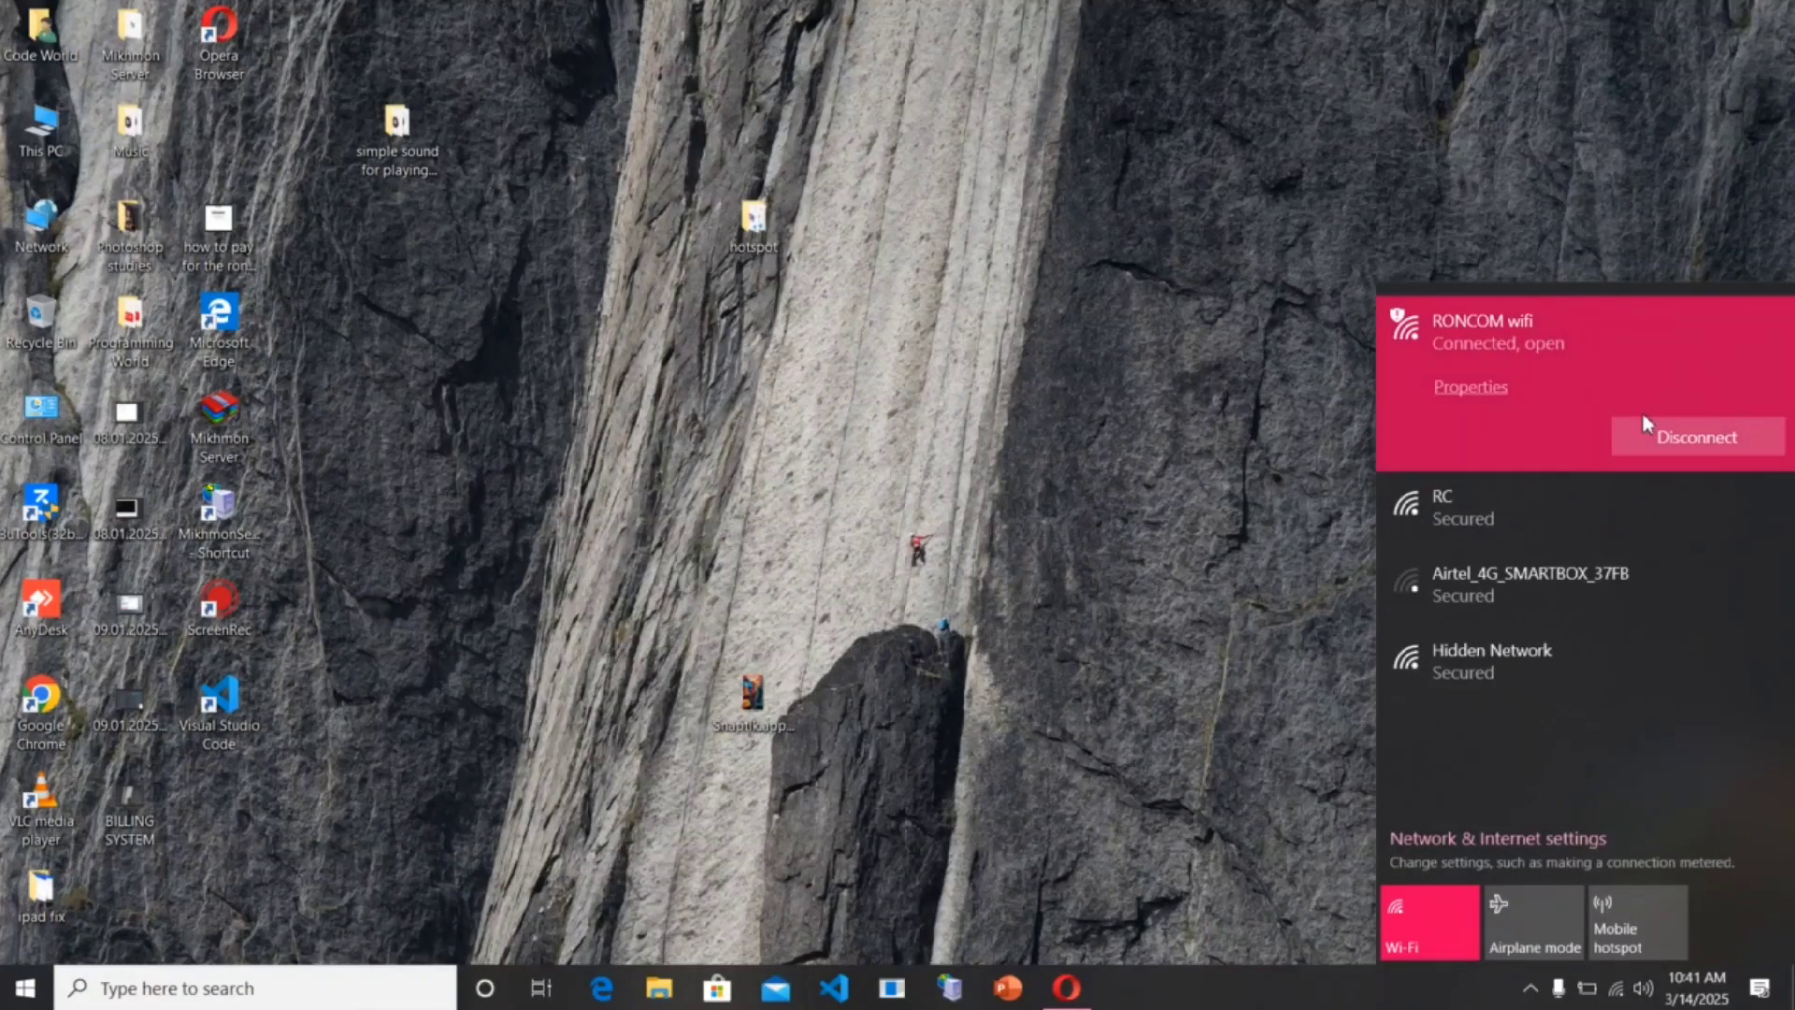
click(1328, 397)
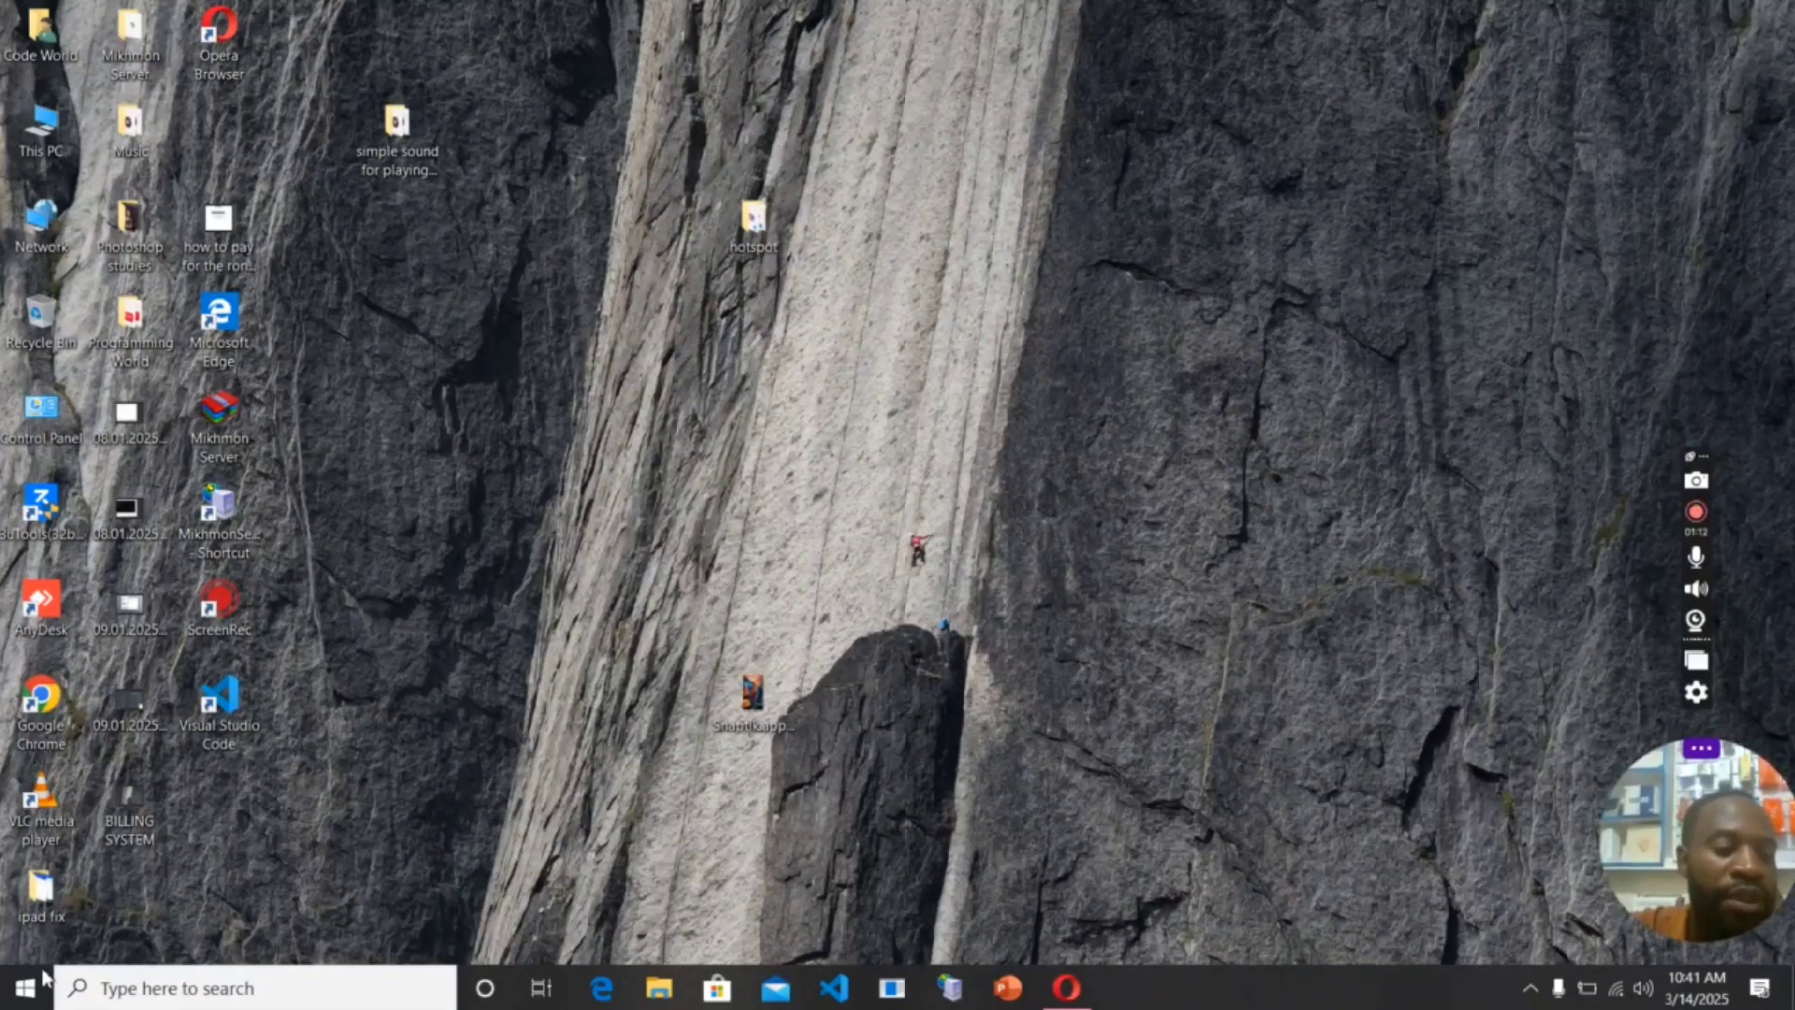
Step: Find and launch winbox64.exe through Windows search, and select the neighbor router at 192.168.88.1 for the connection
click(94, 991)
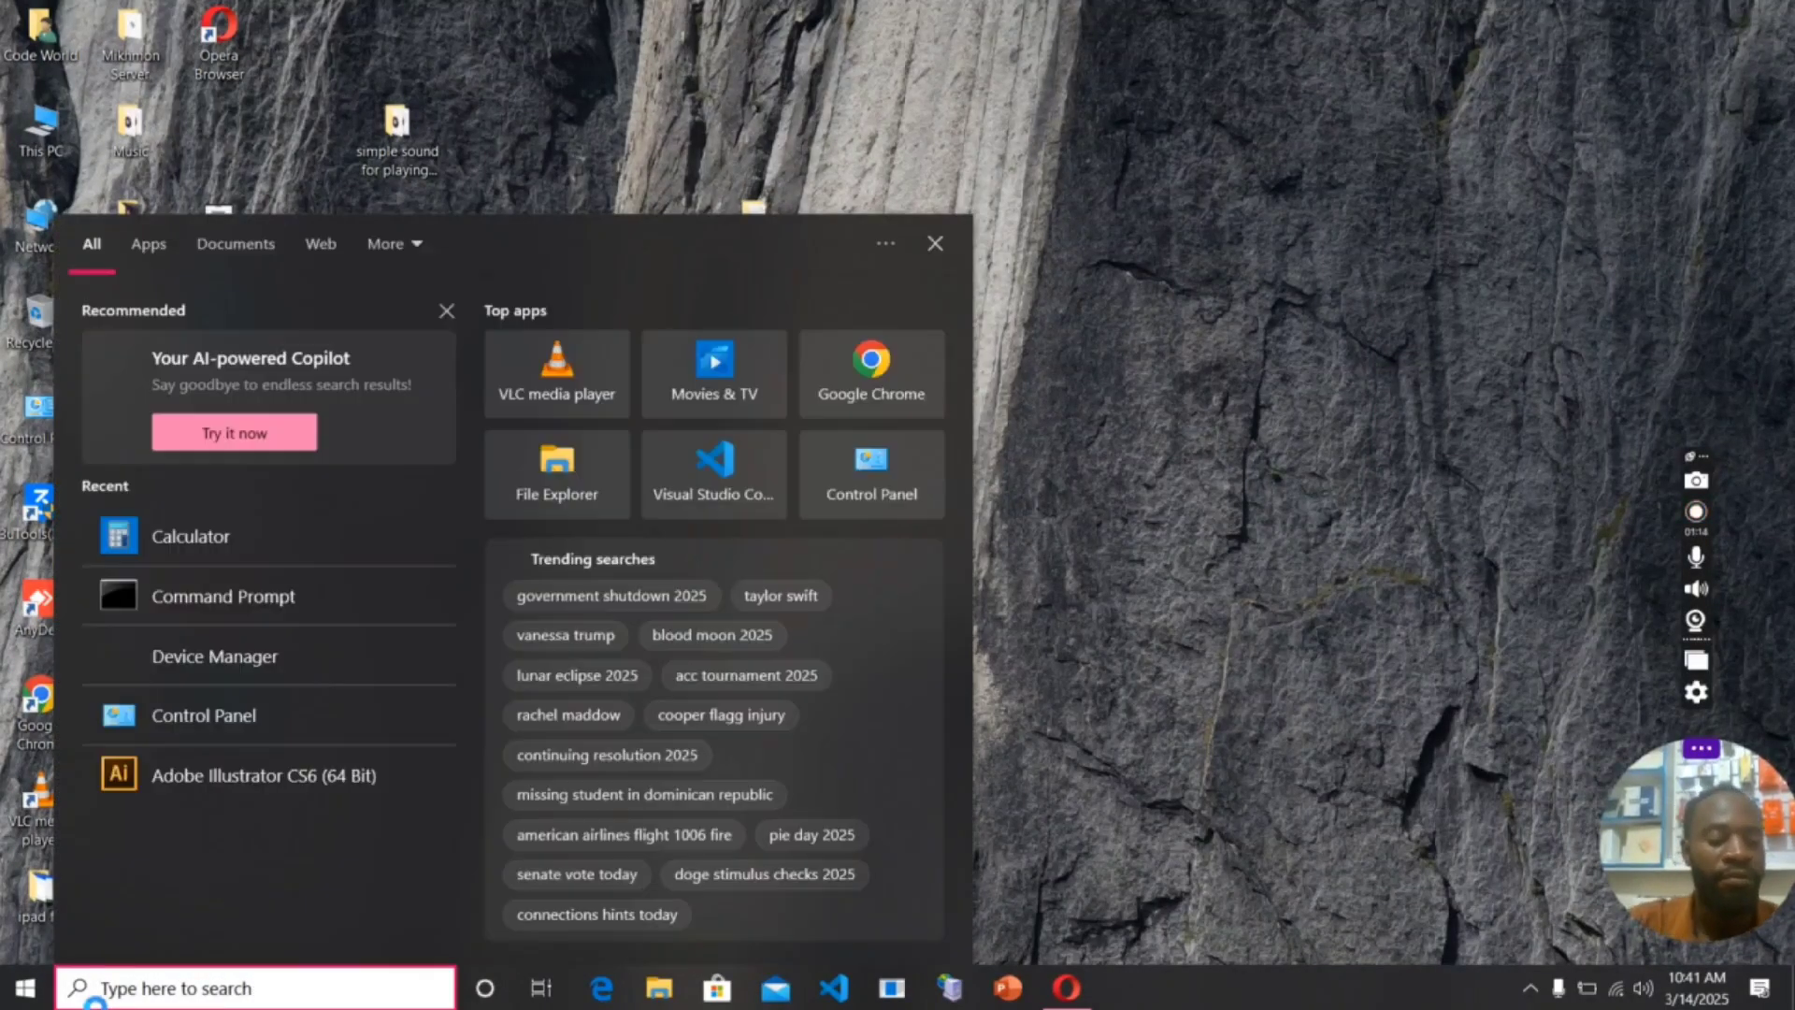
text(wi)
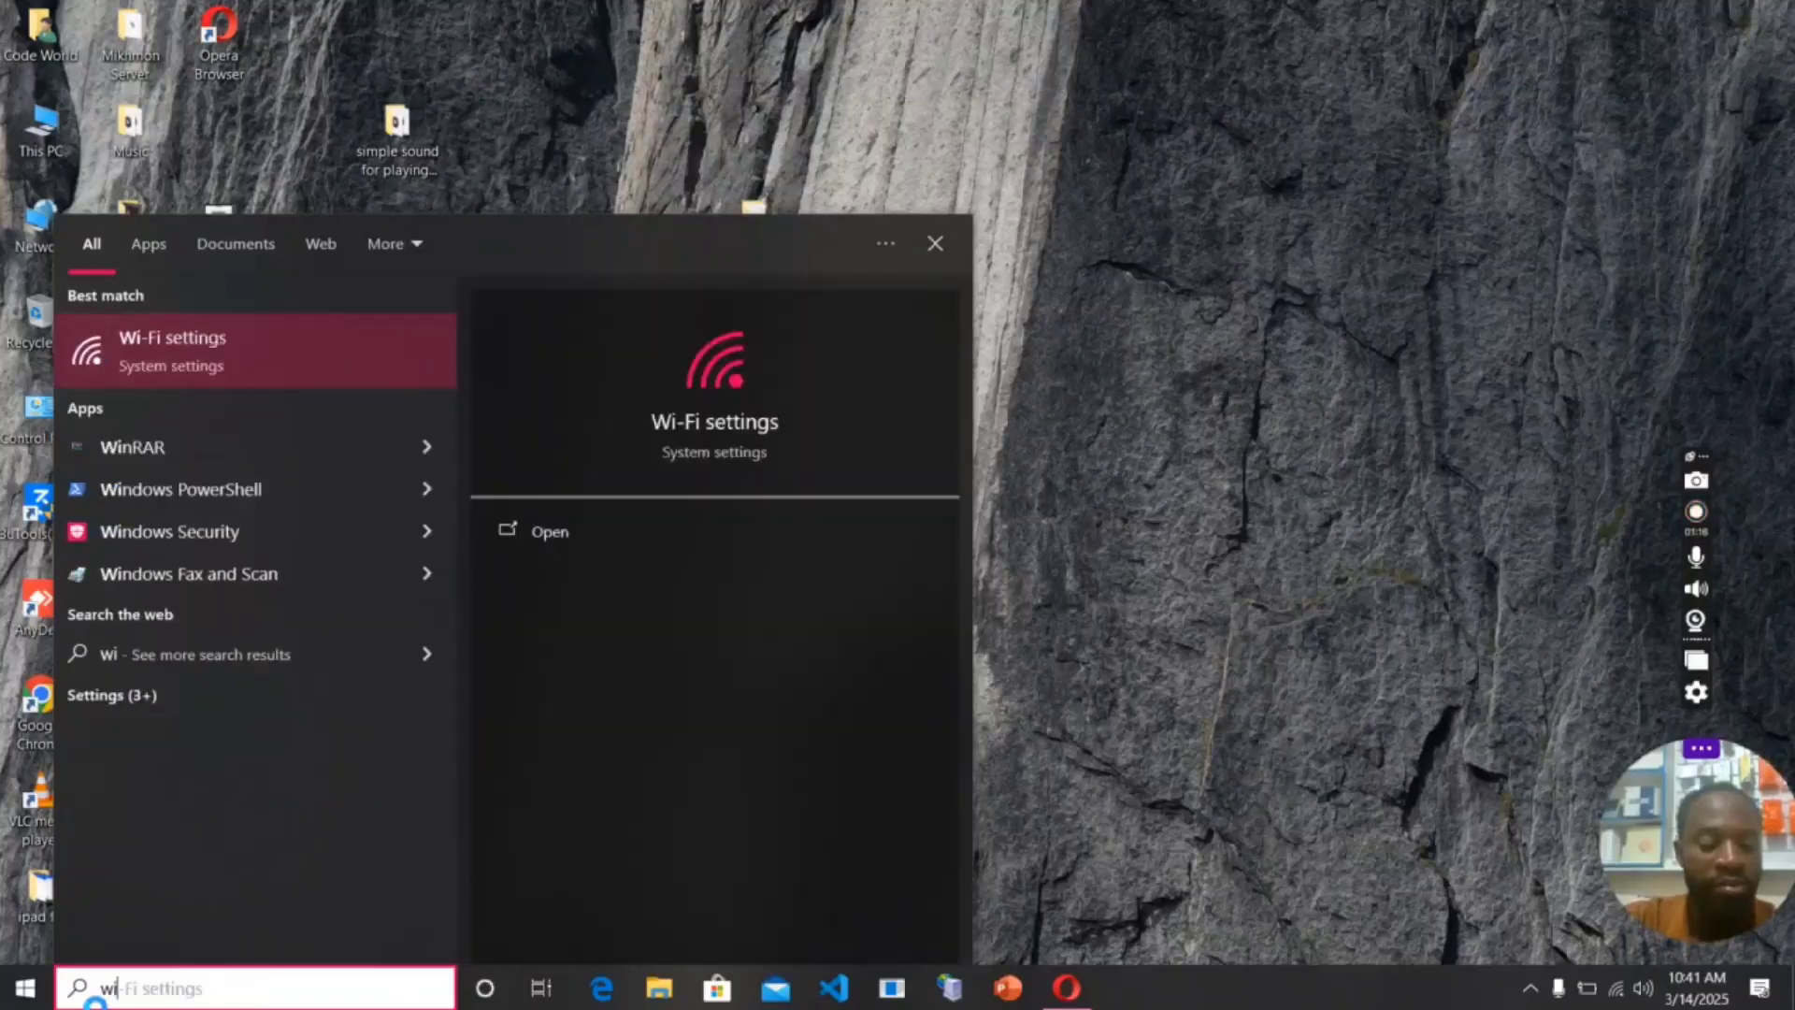
text(nbox)
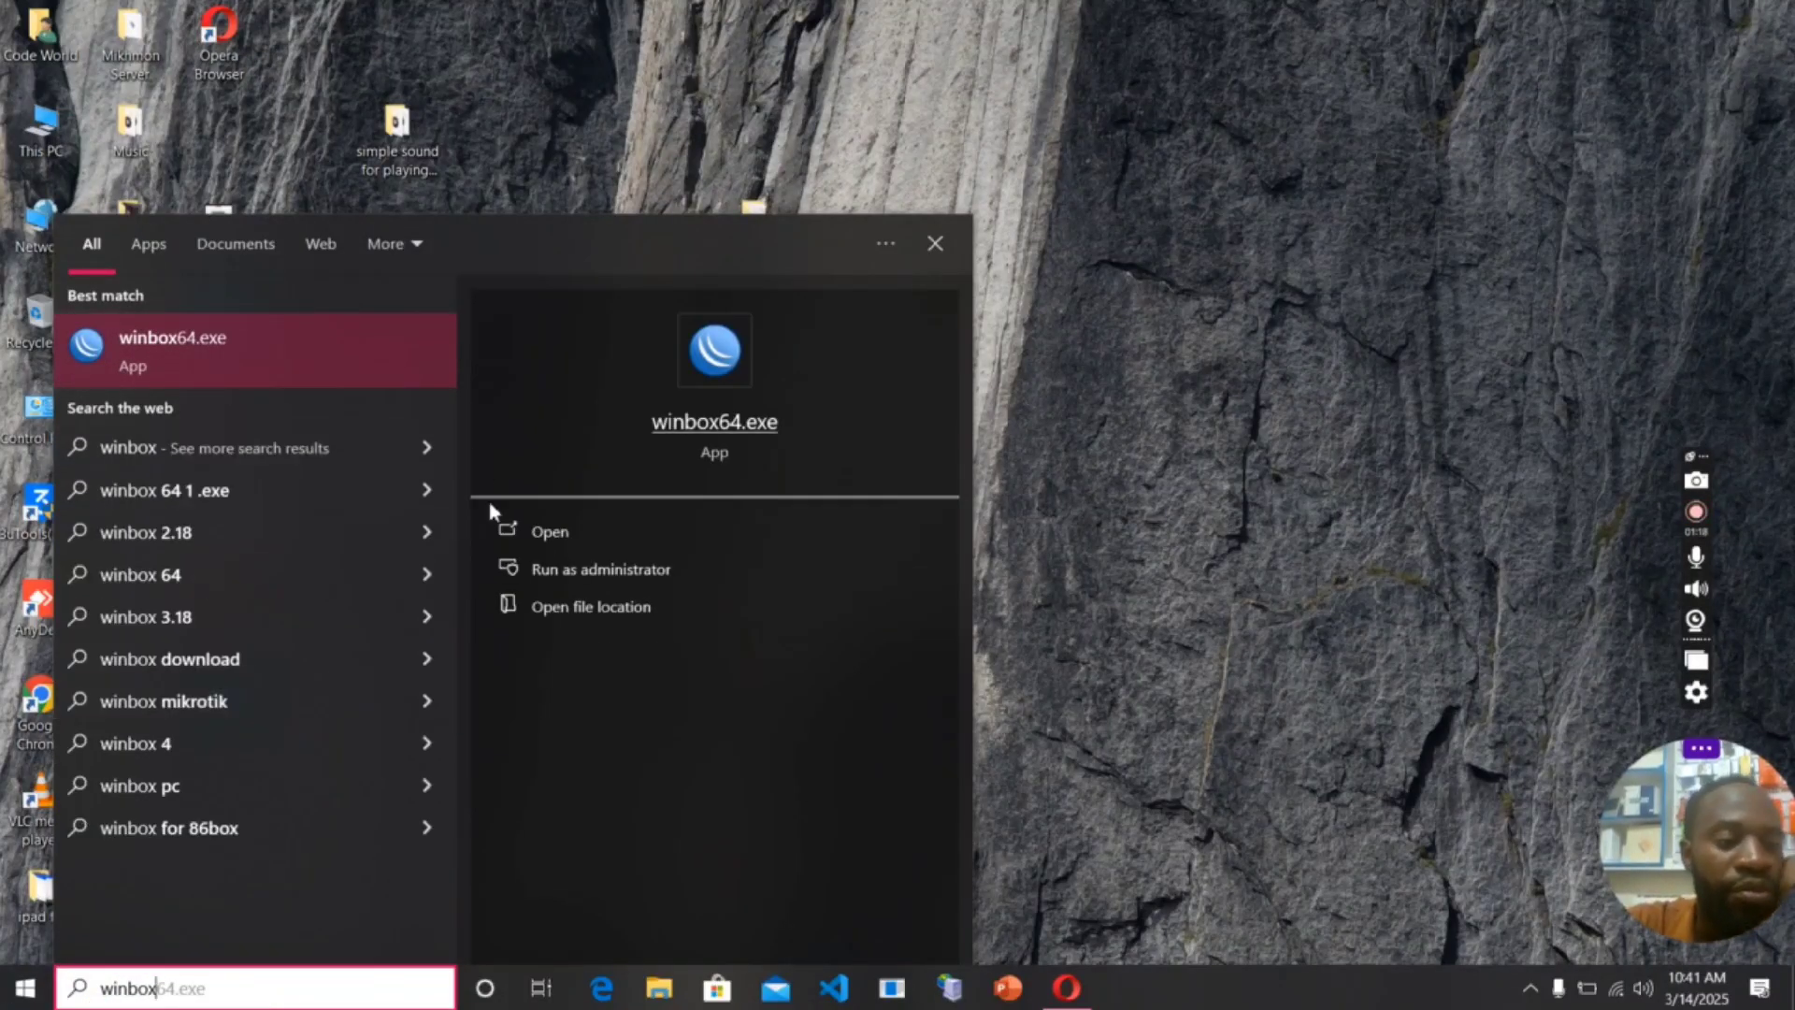
click(665, 543)
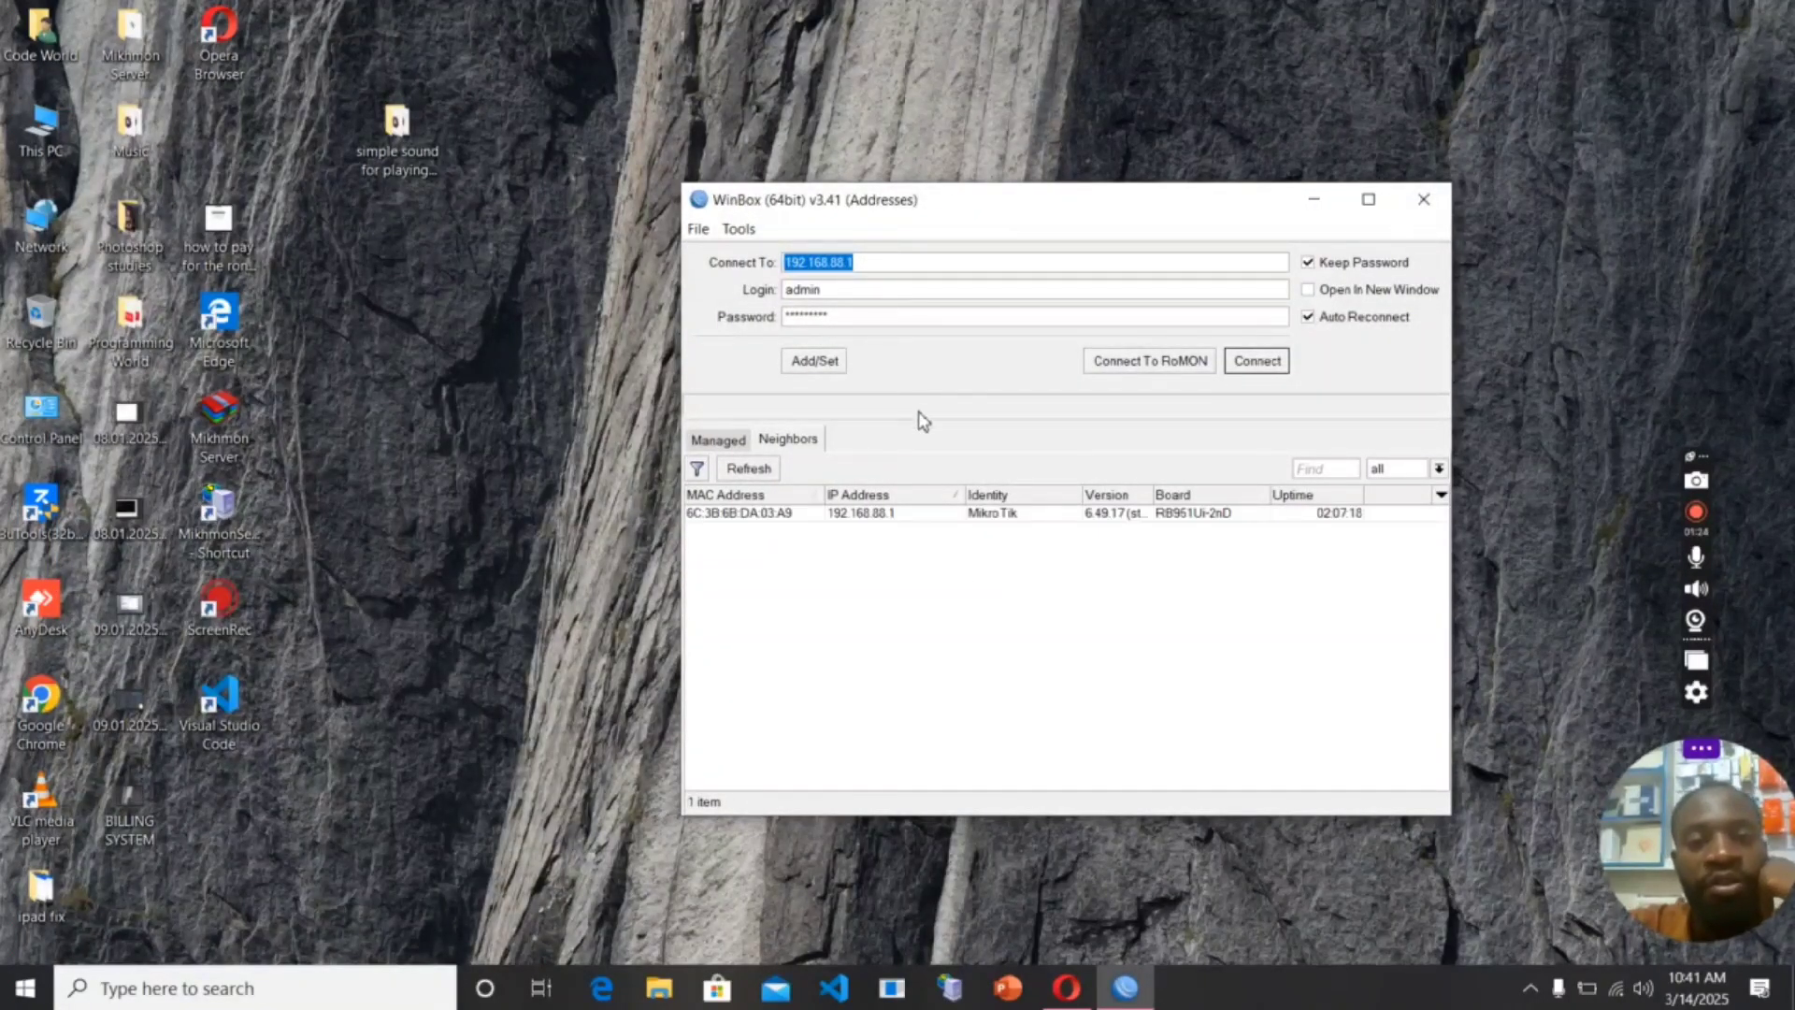
click(902, 513)
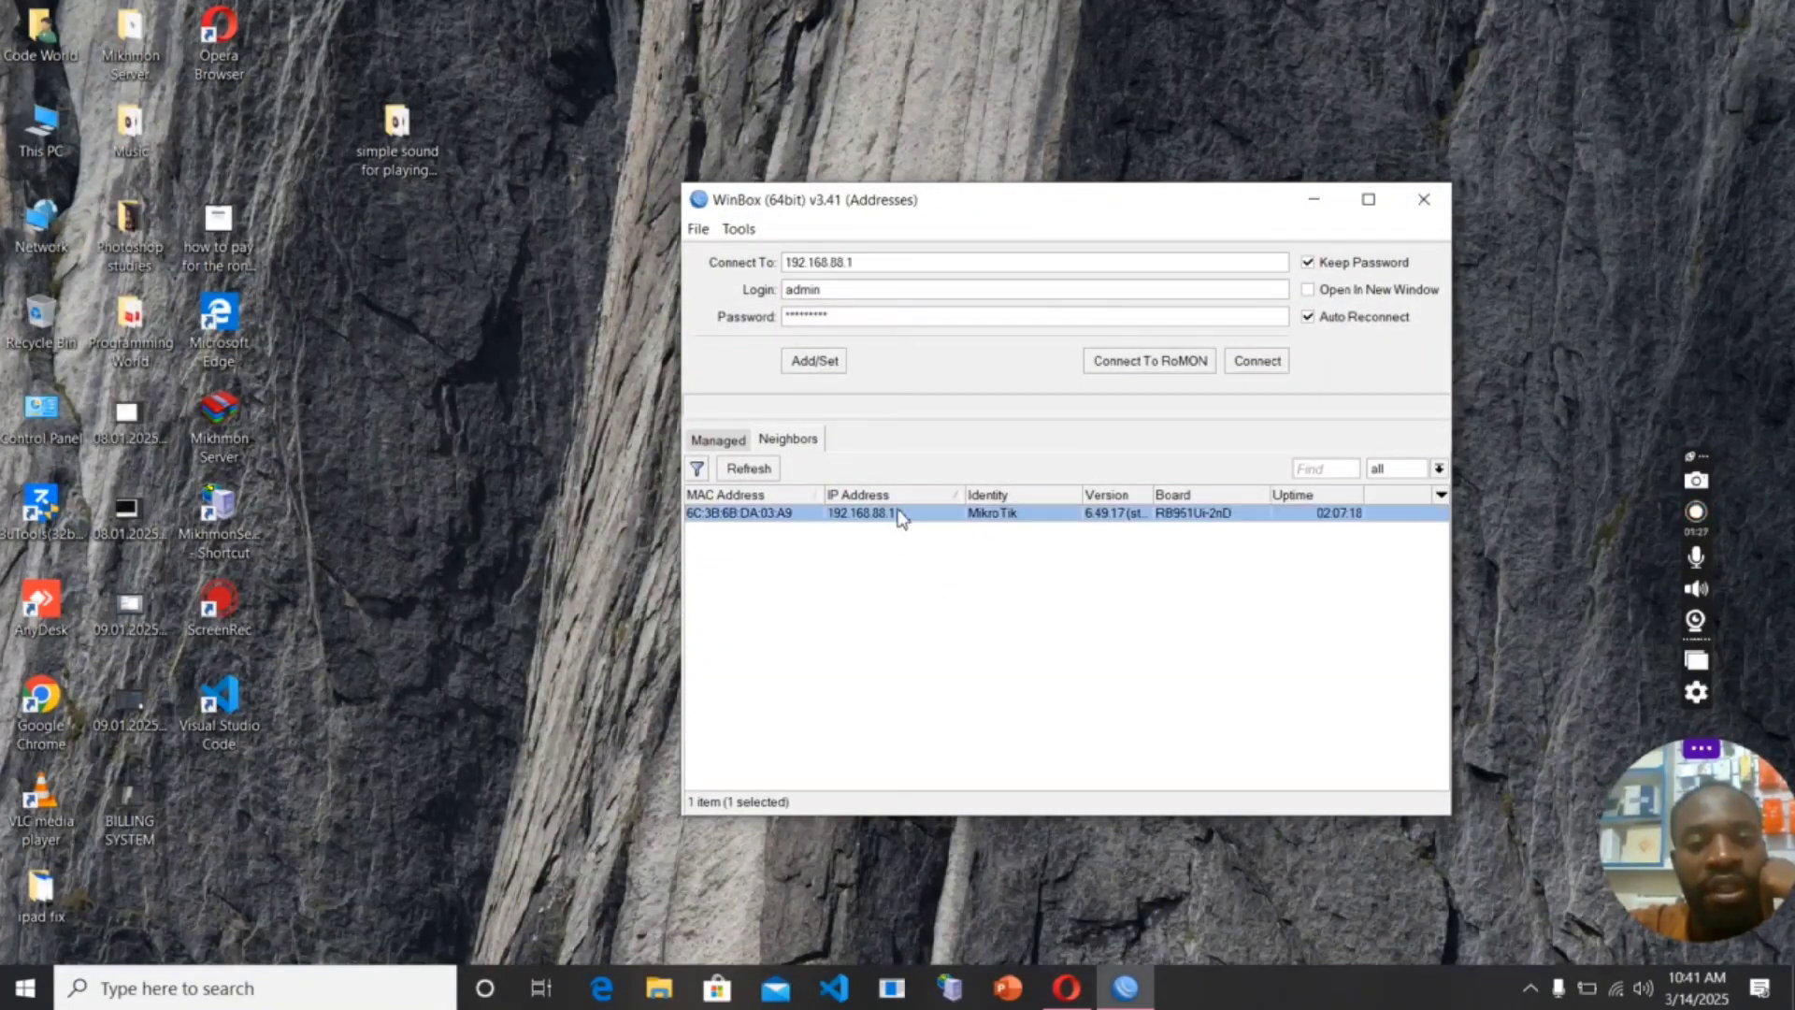
Step: Refresh the neighbor list, connect to the router at 192.168.88.1 with the saved admin login, and maximize the session window
click(748, 477)
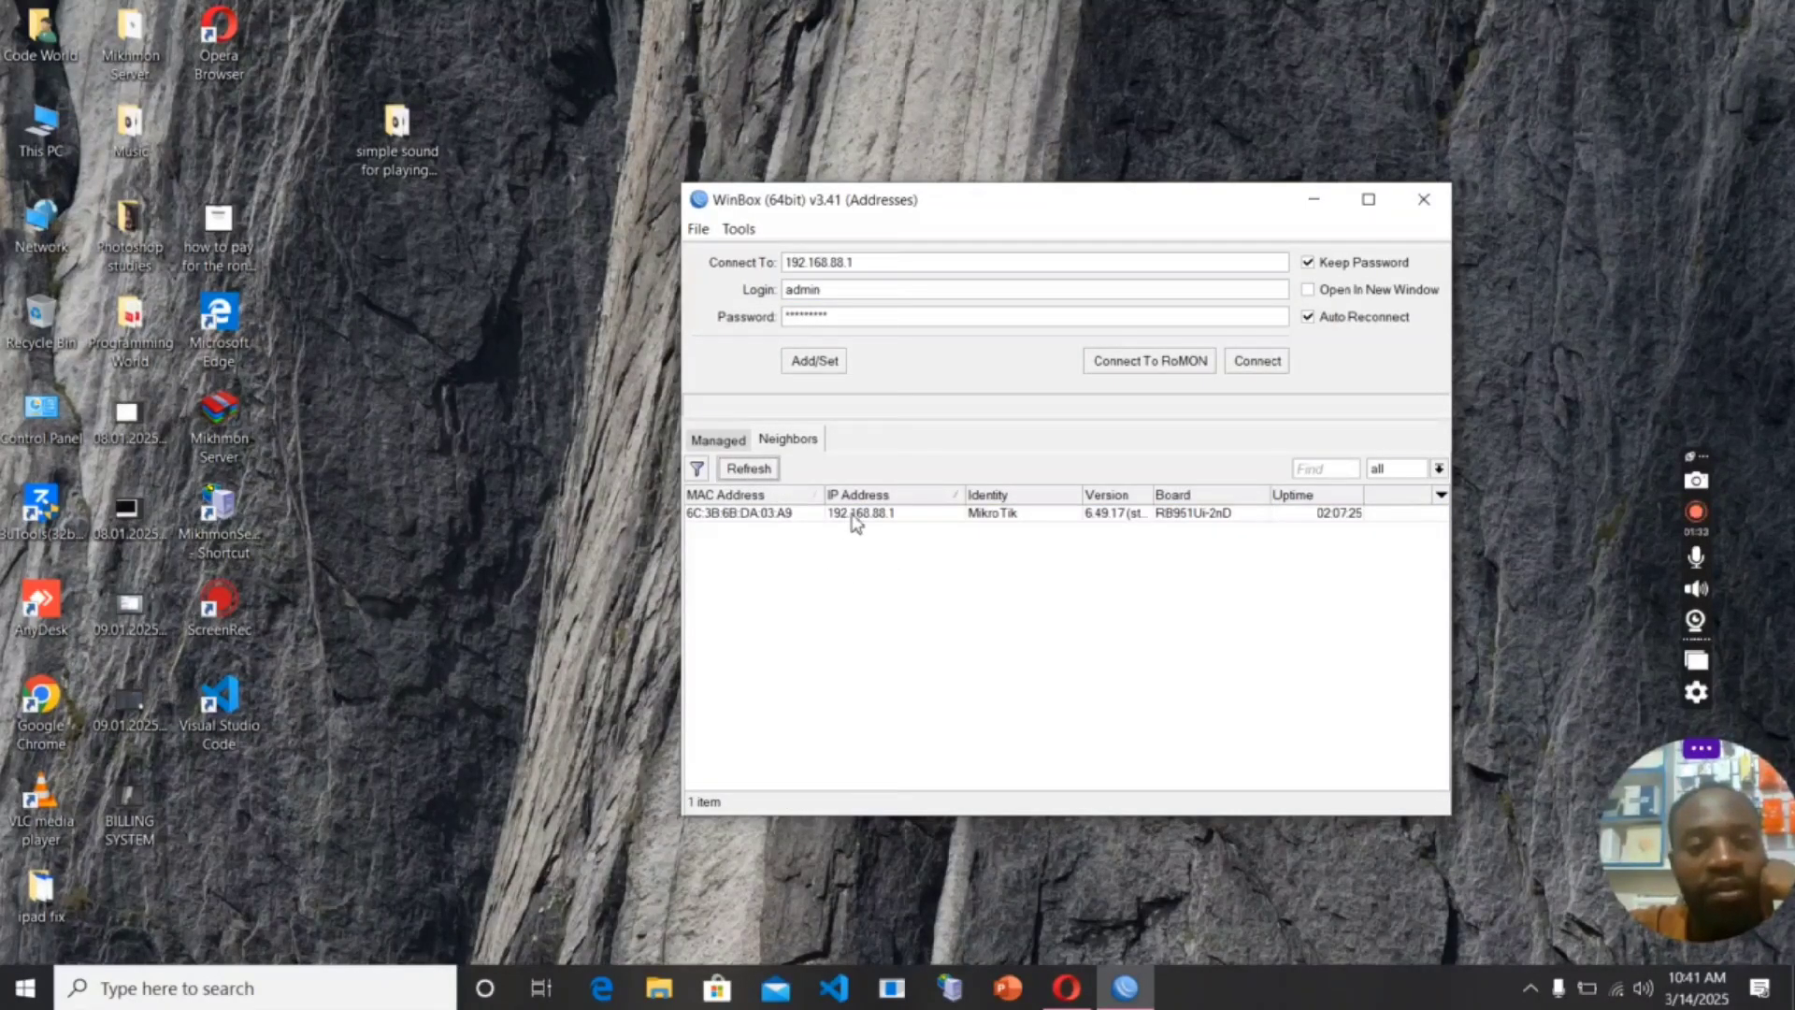
click(911, 514)
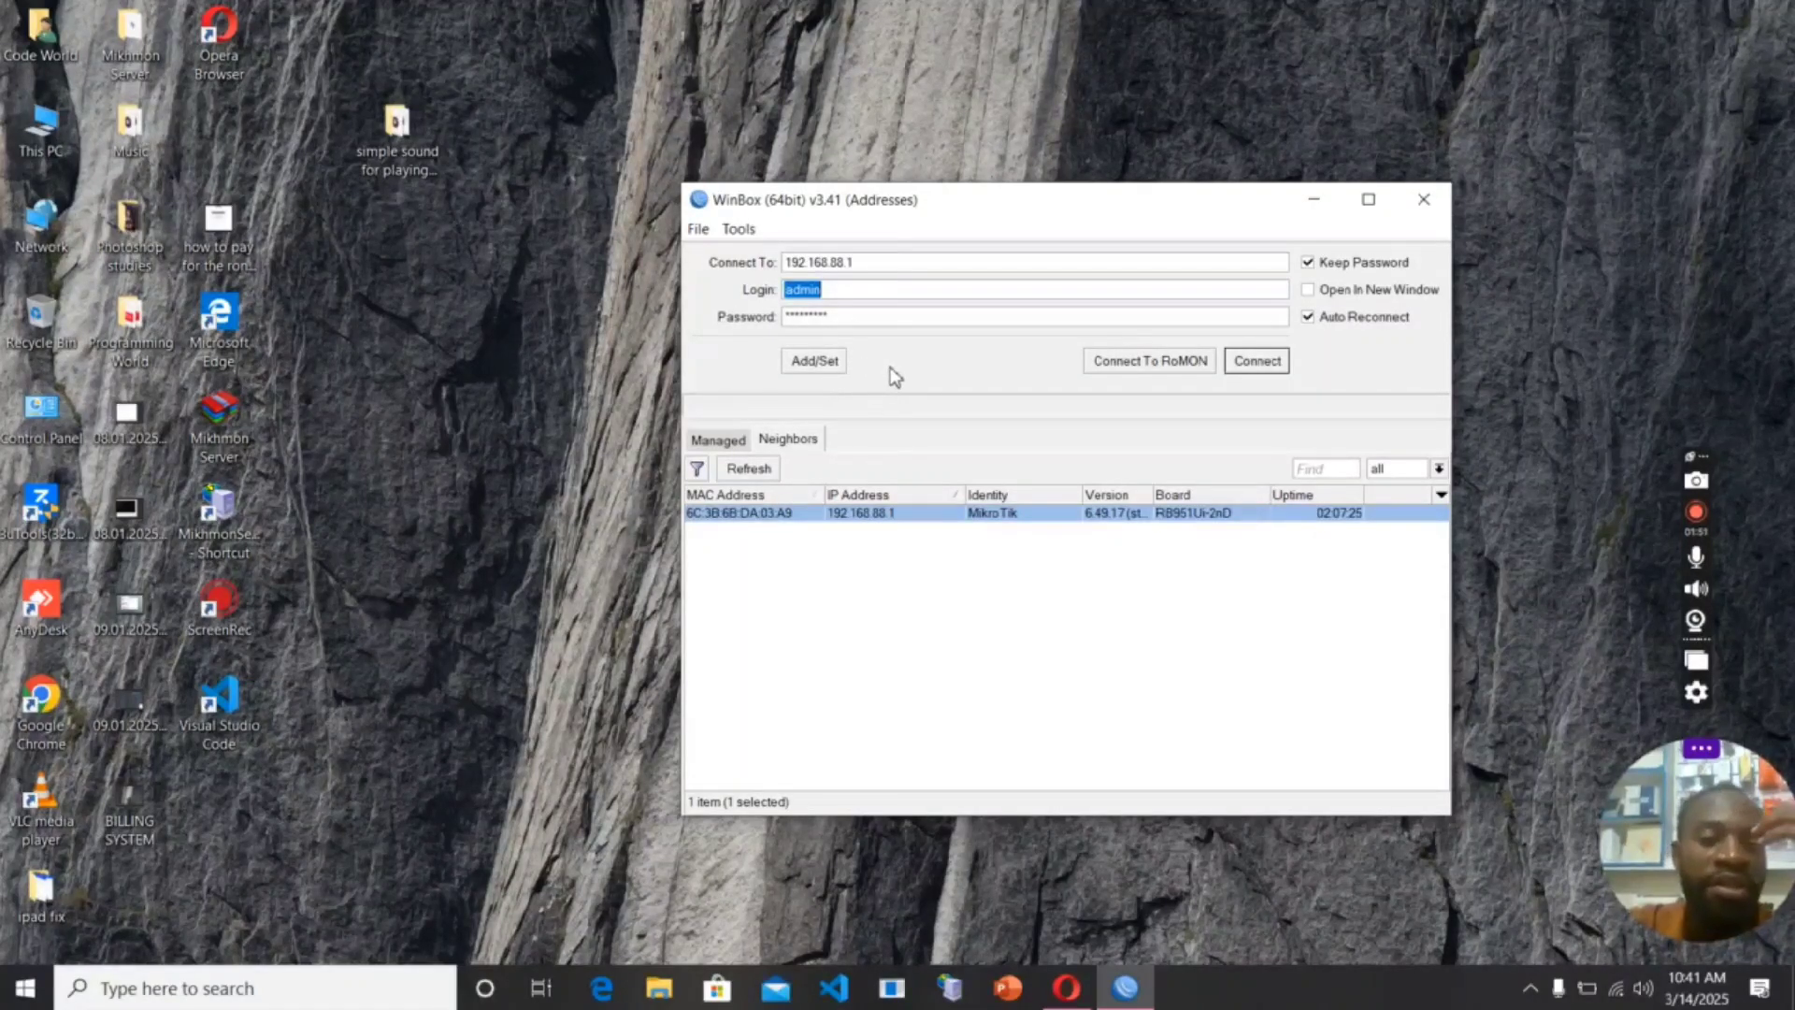
click(1276, 365)
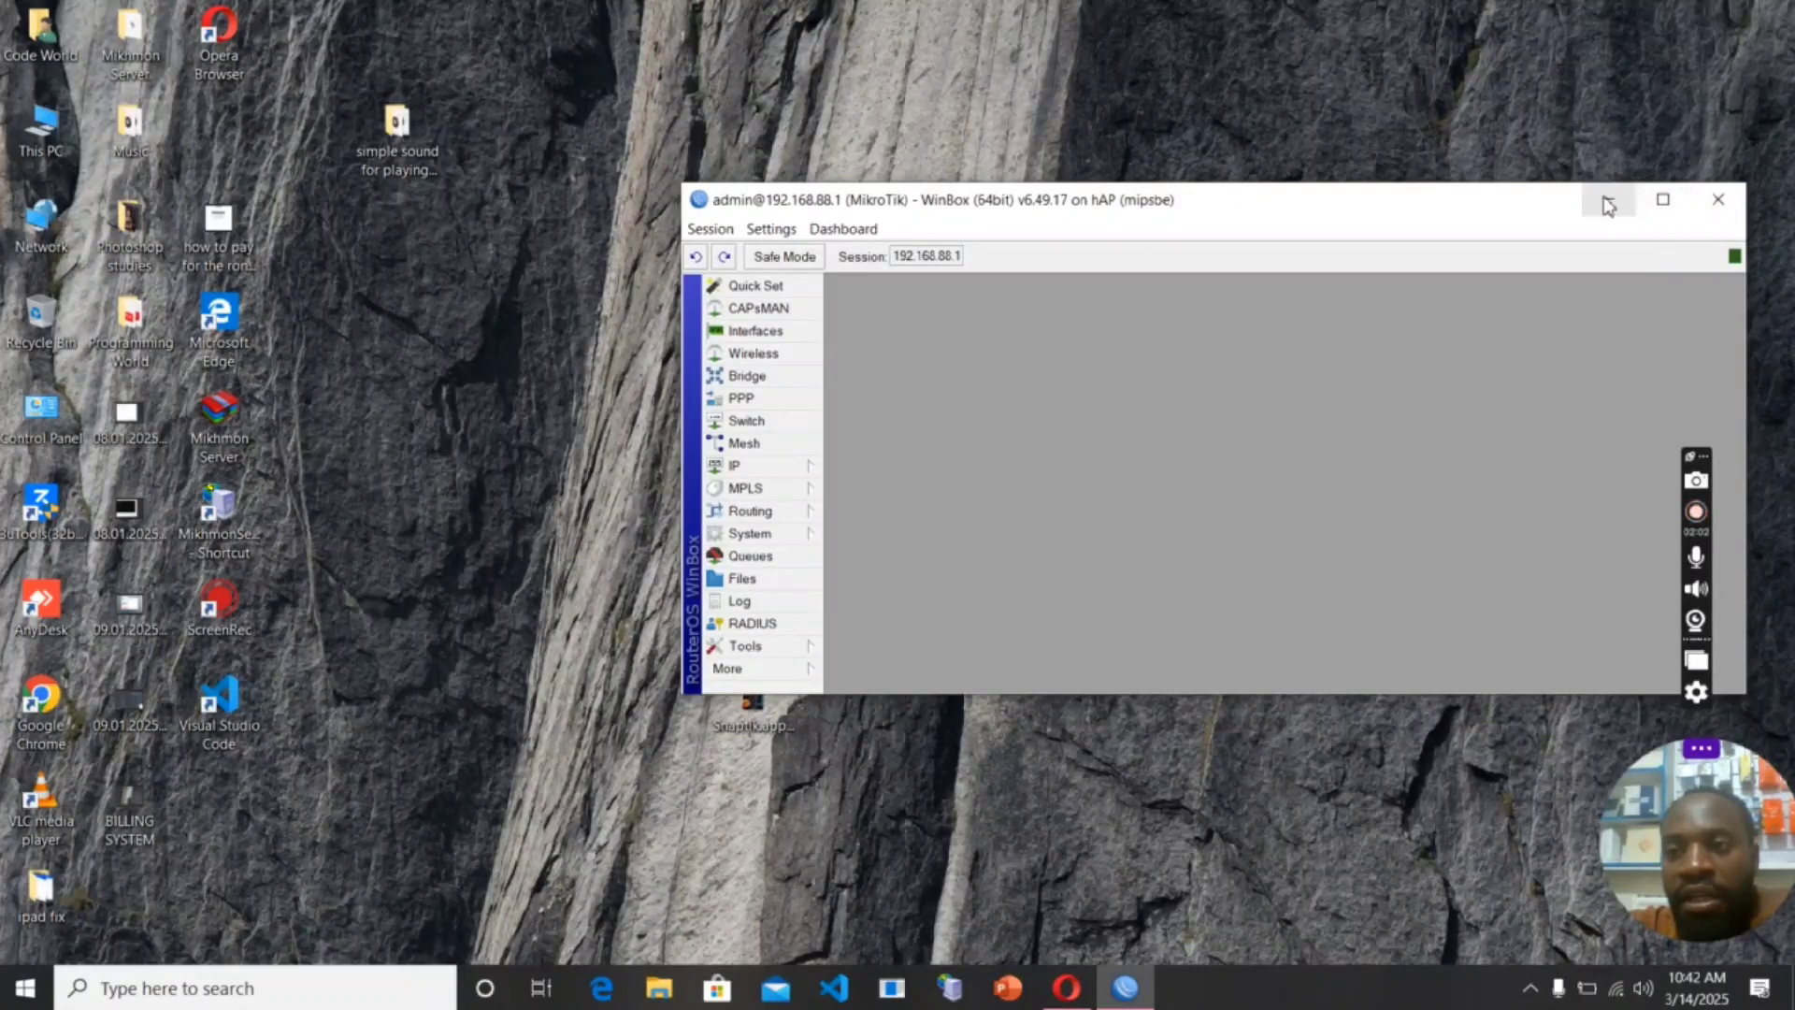
click(1664, 200)
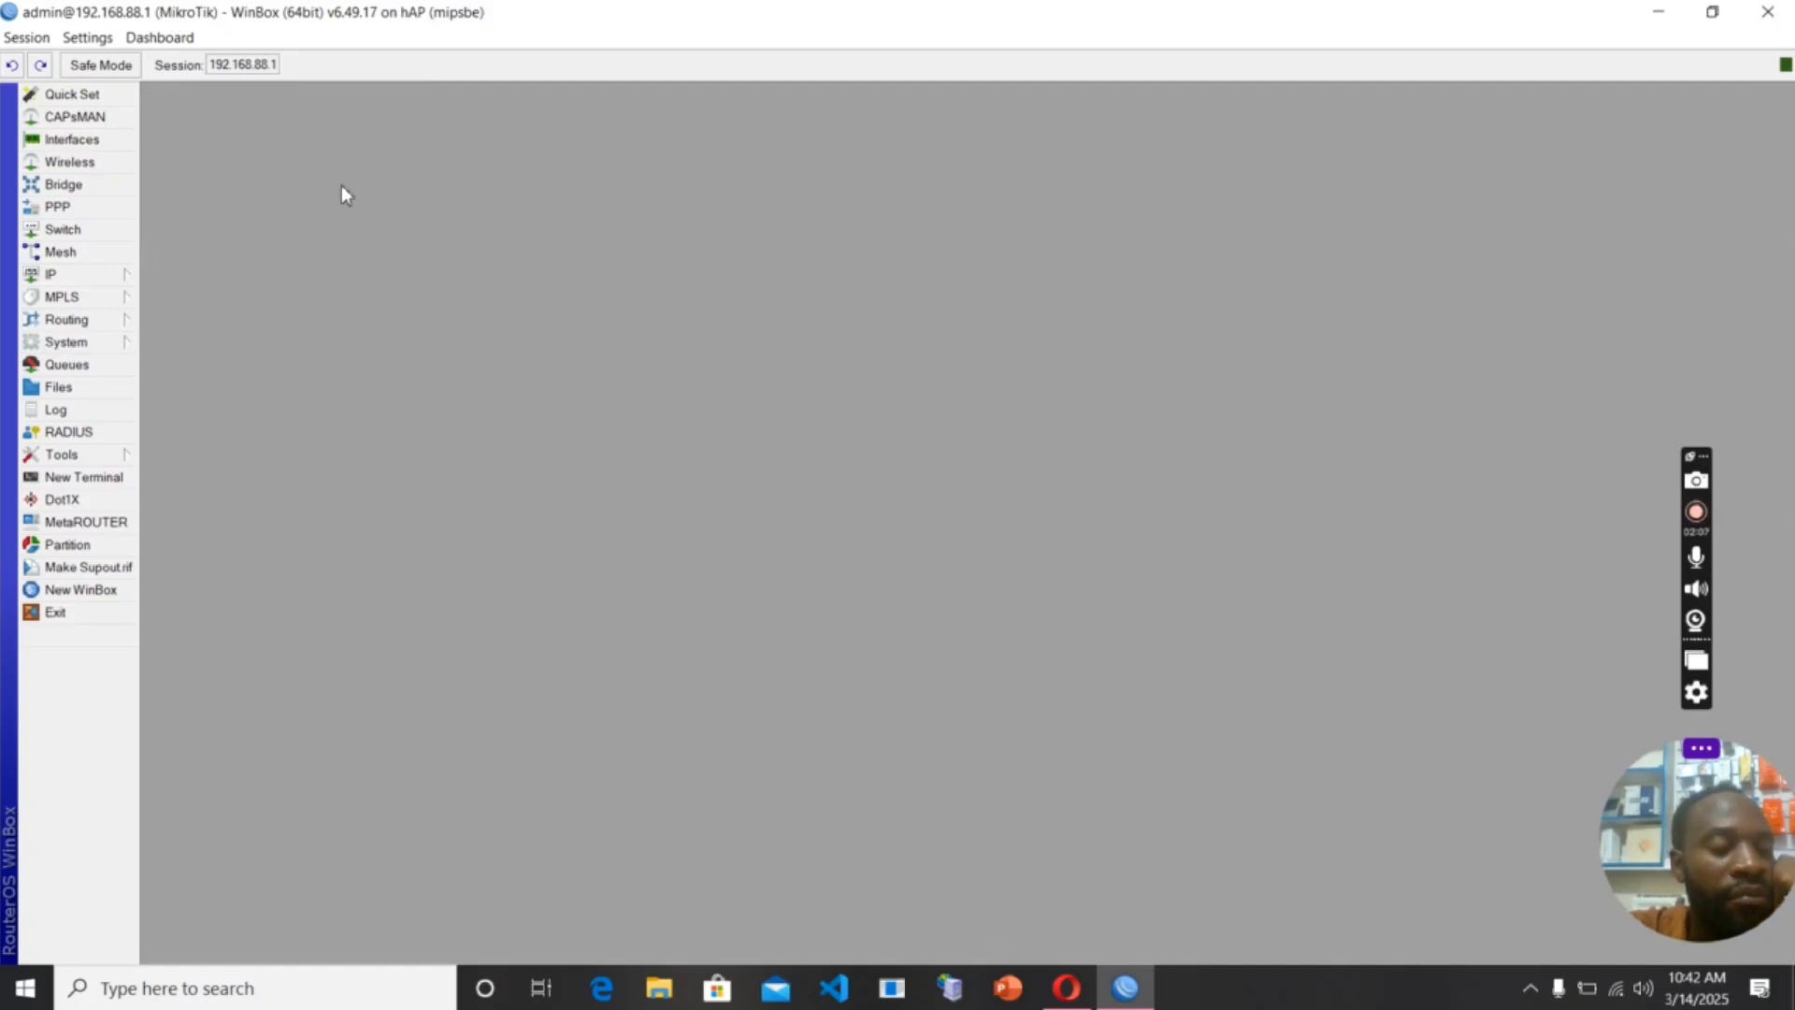
Step: In Quick Set, use RONCOM wifi as the network name, uganda as the country and Home AP as the mode
click(71, 95)
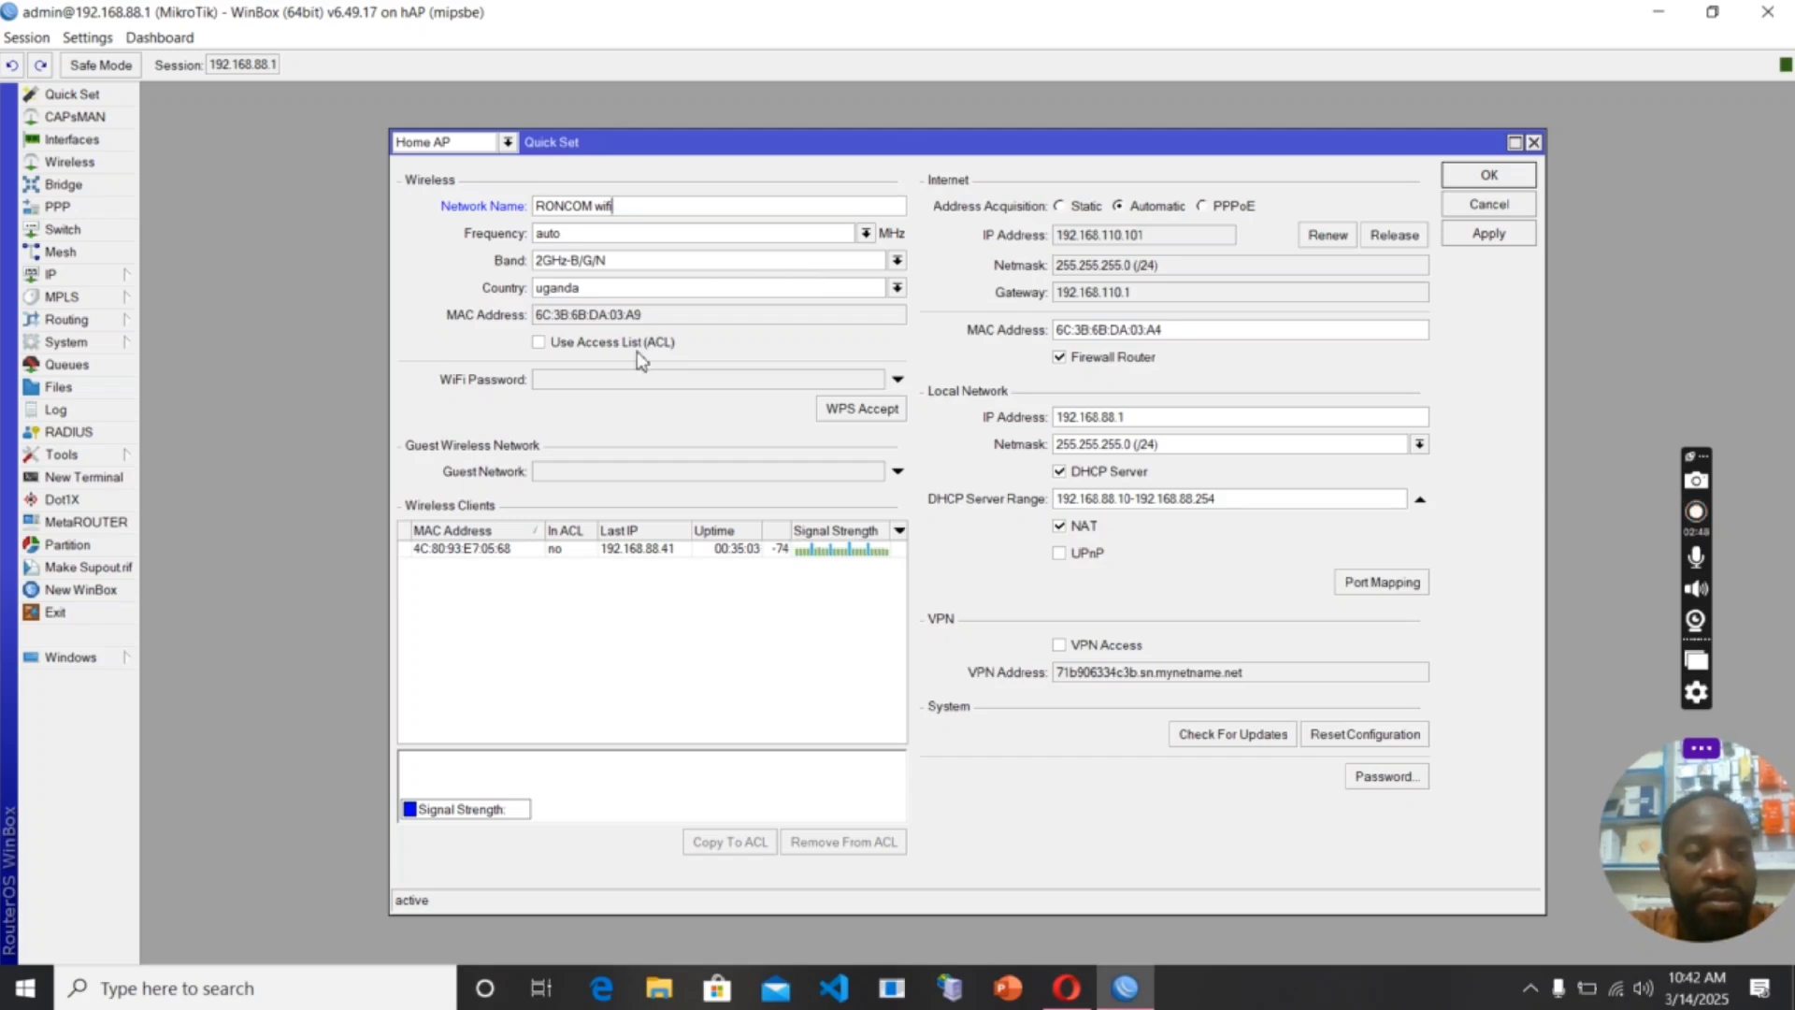
click(603, 291)
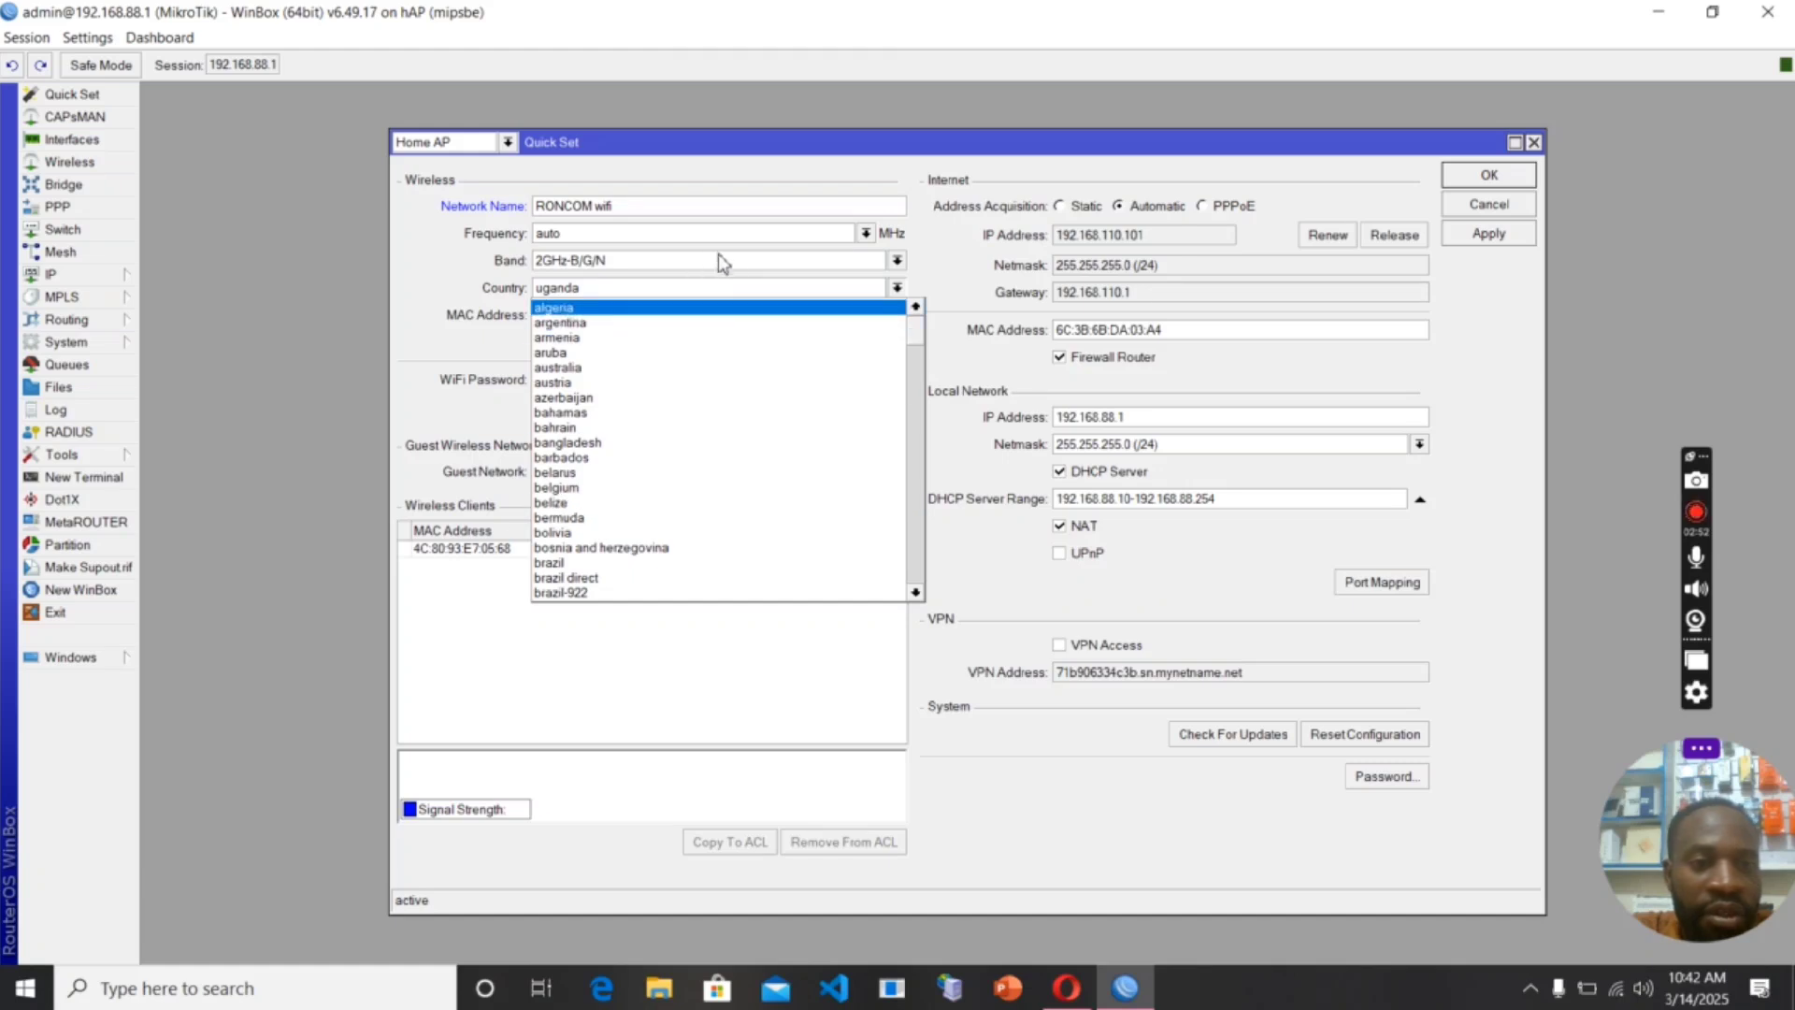
click(781, 285)
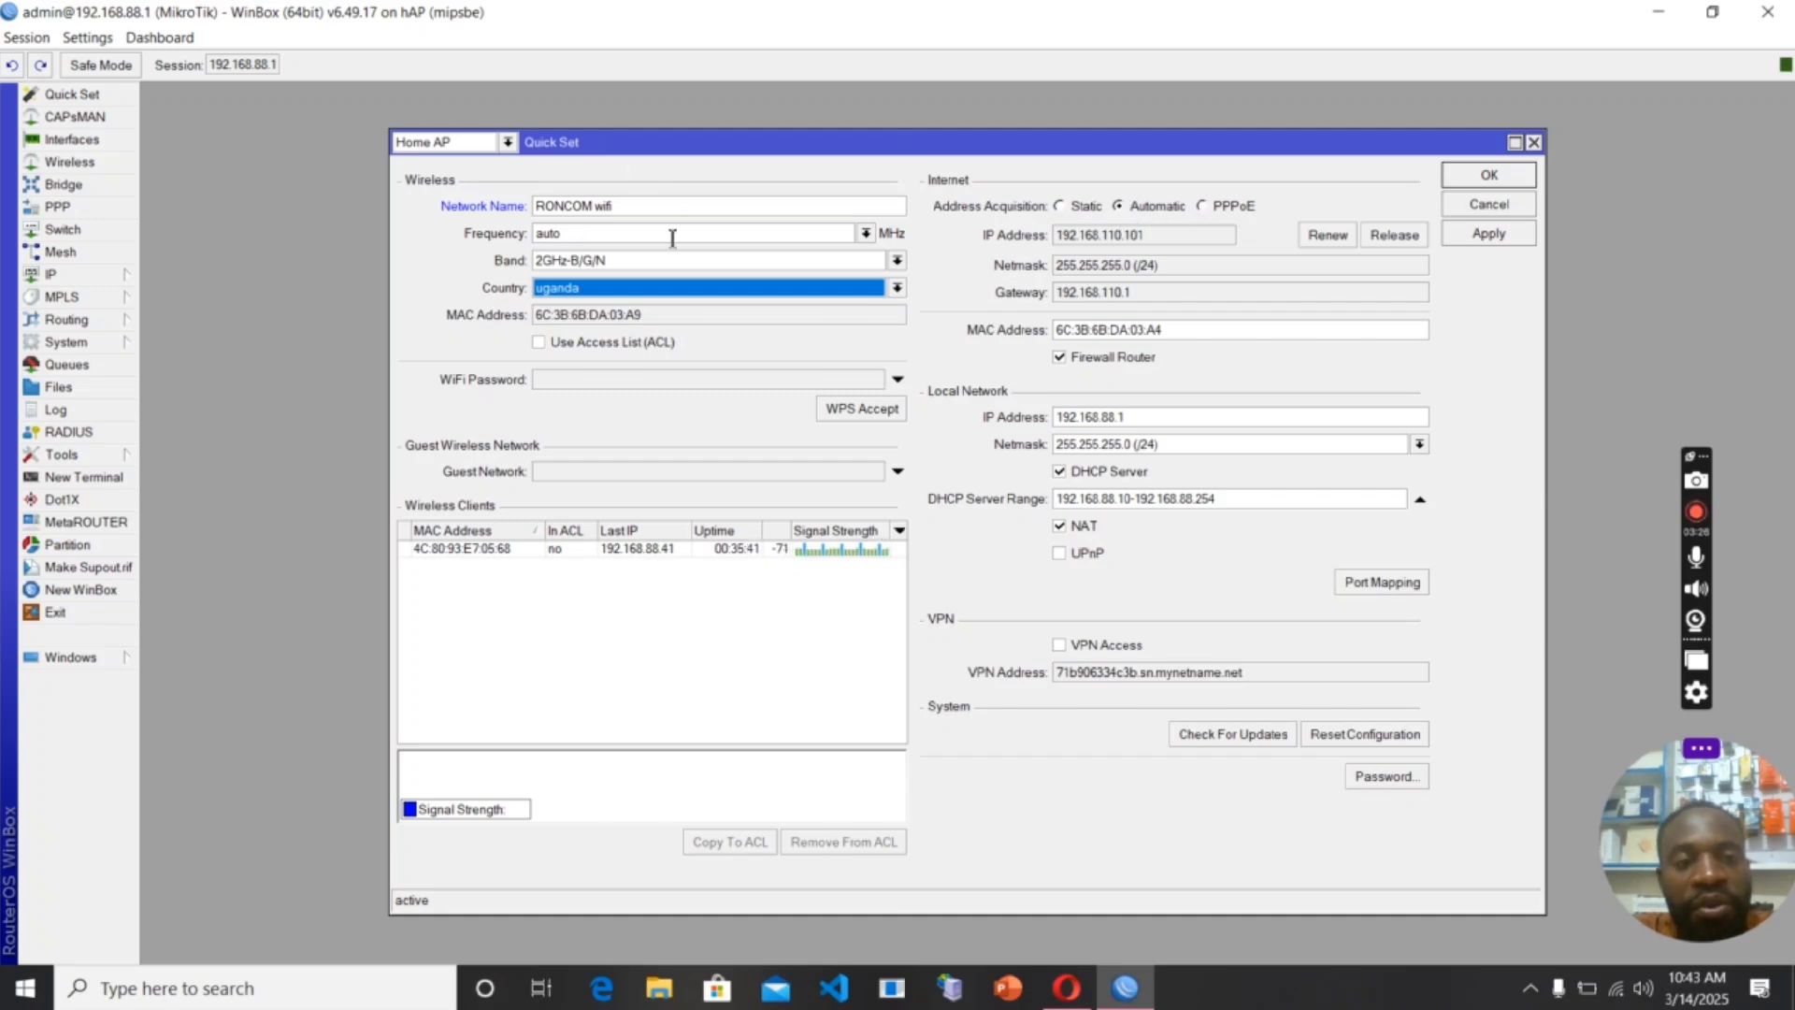
click(508, 143)
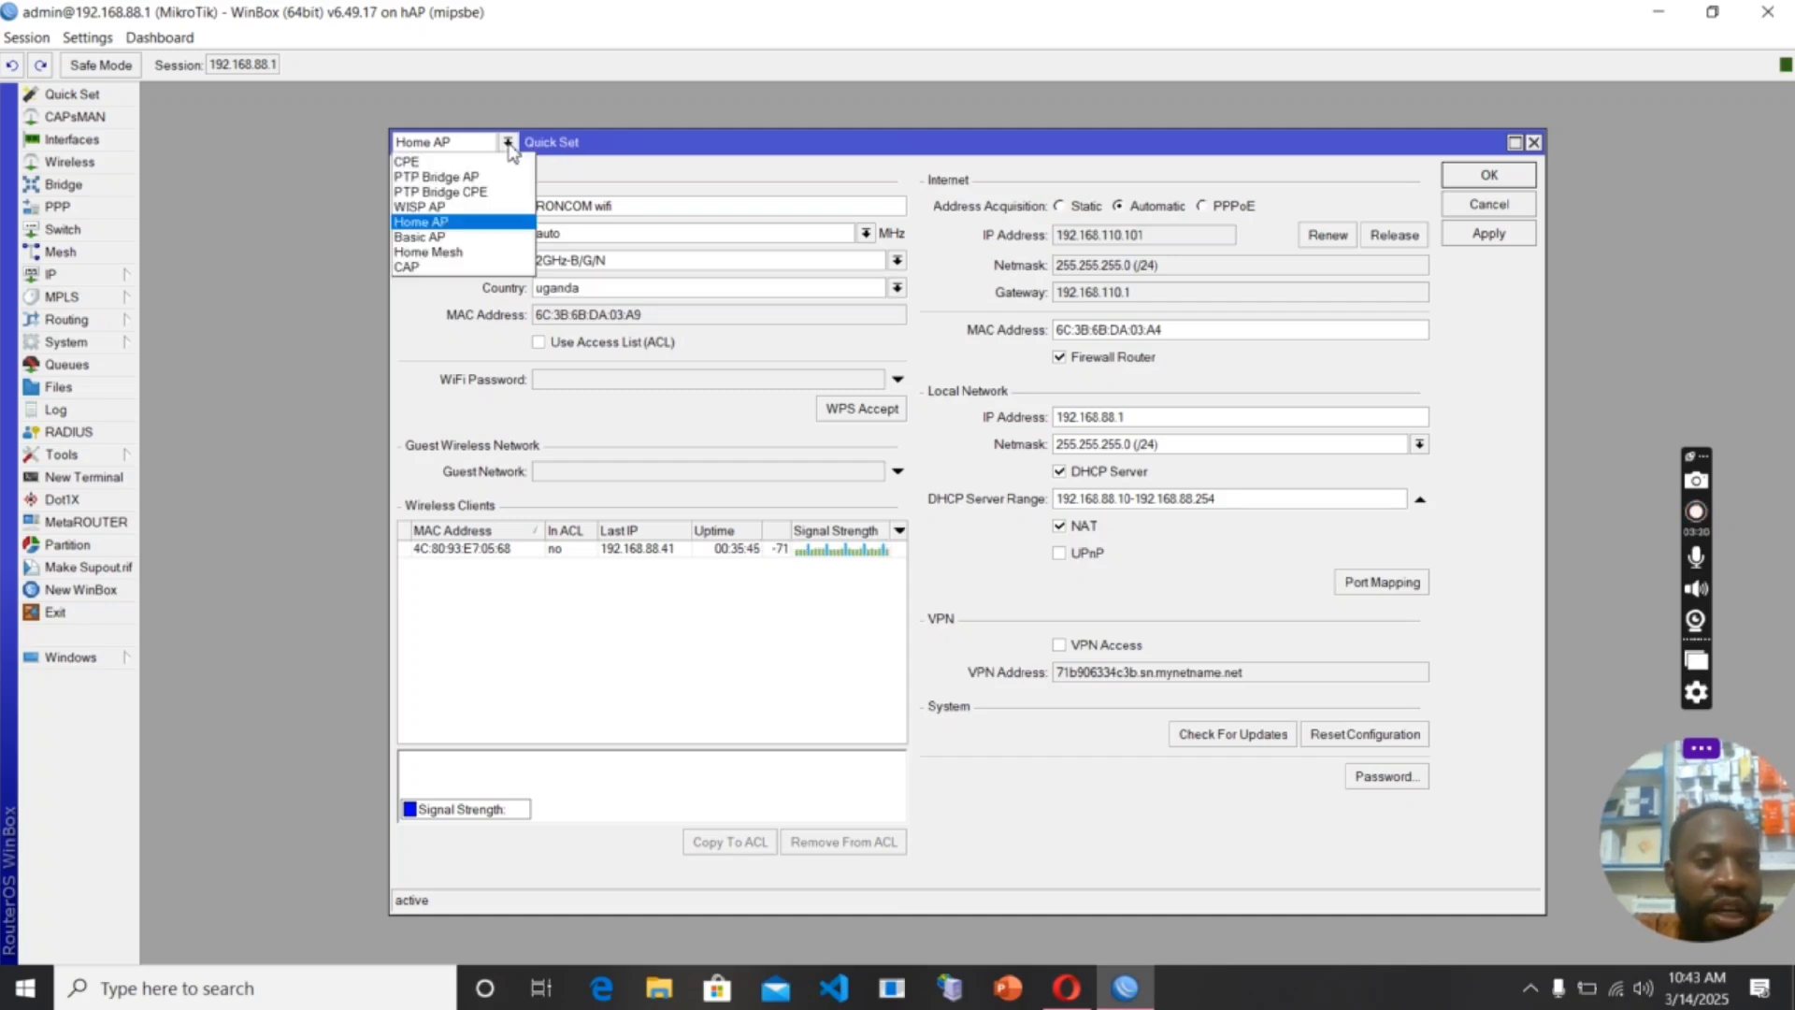
click(476, 227)
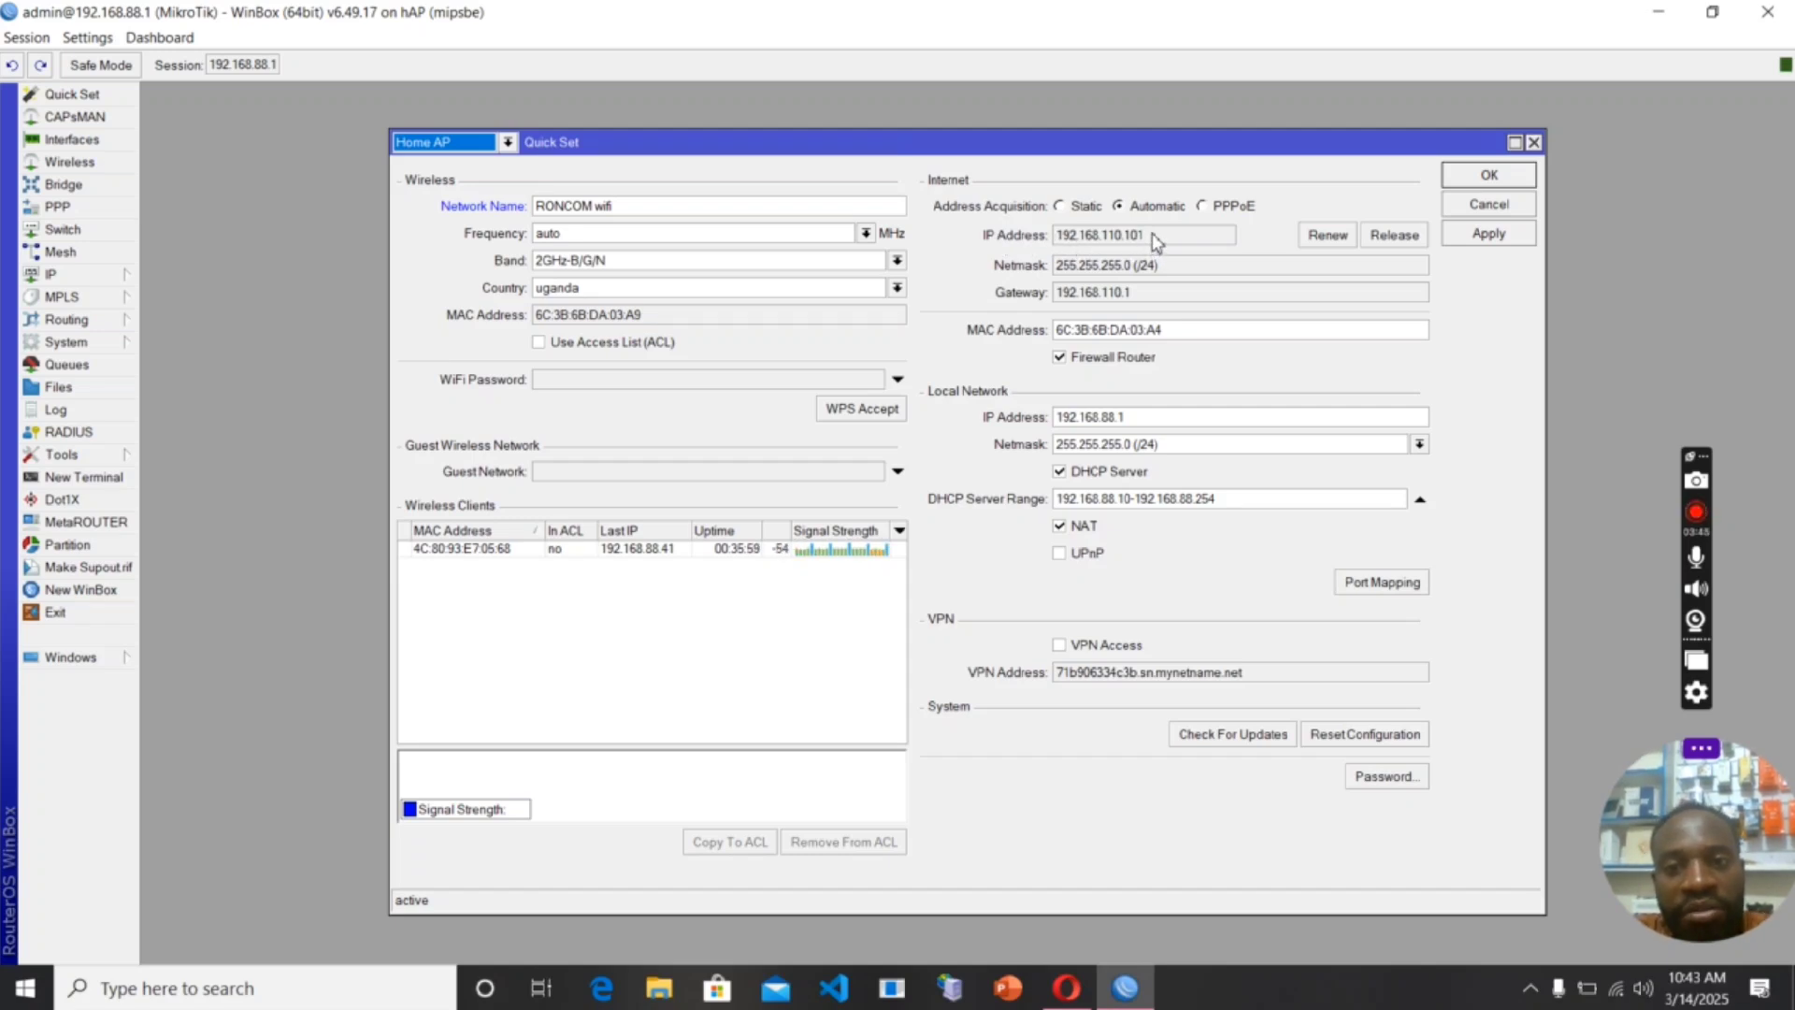
Step: Select 255.255.255.0 (/24) as the local network netmask, and toggle the DHCP server range off and back on
click(1154, 237)
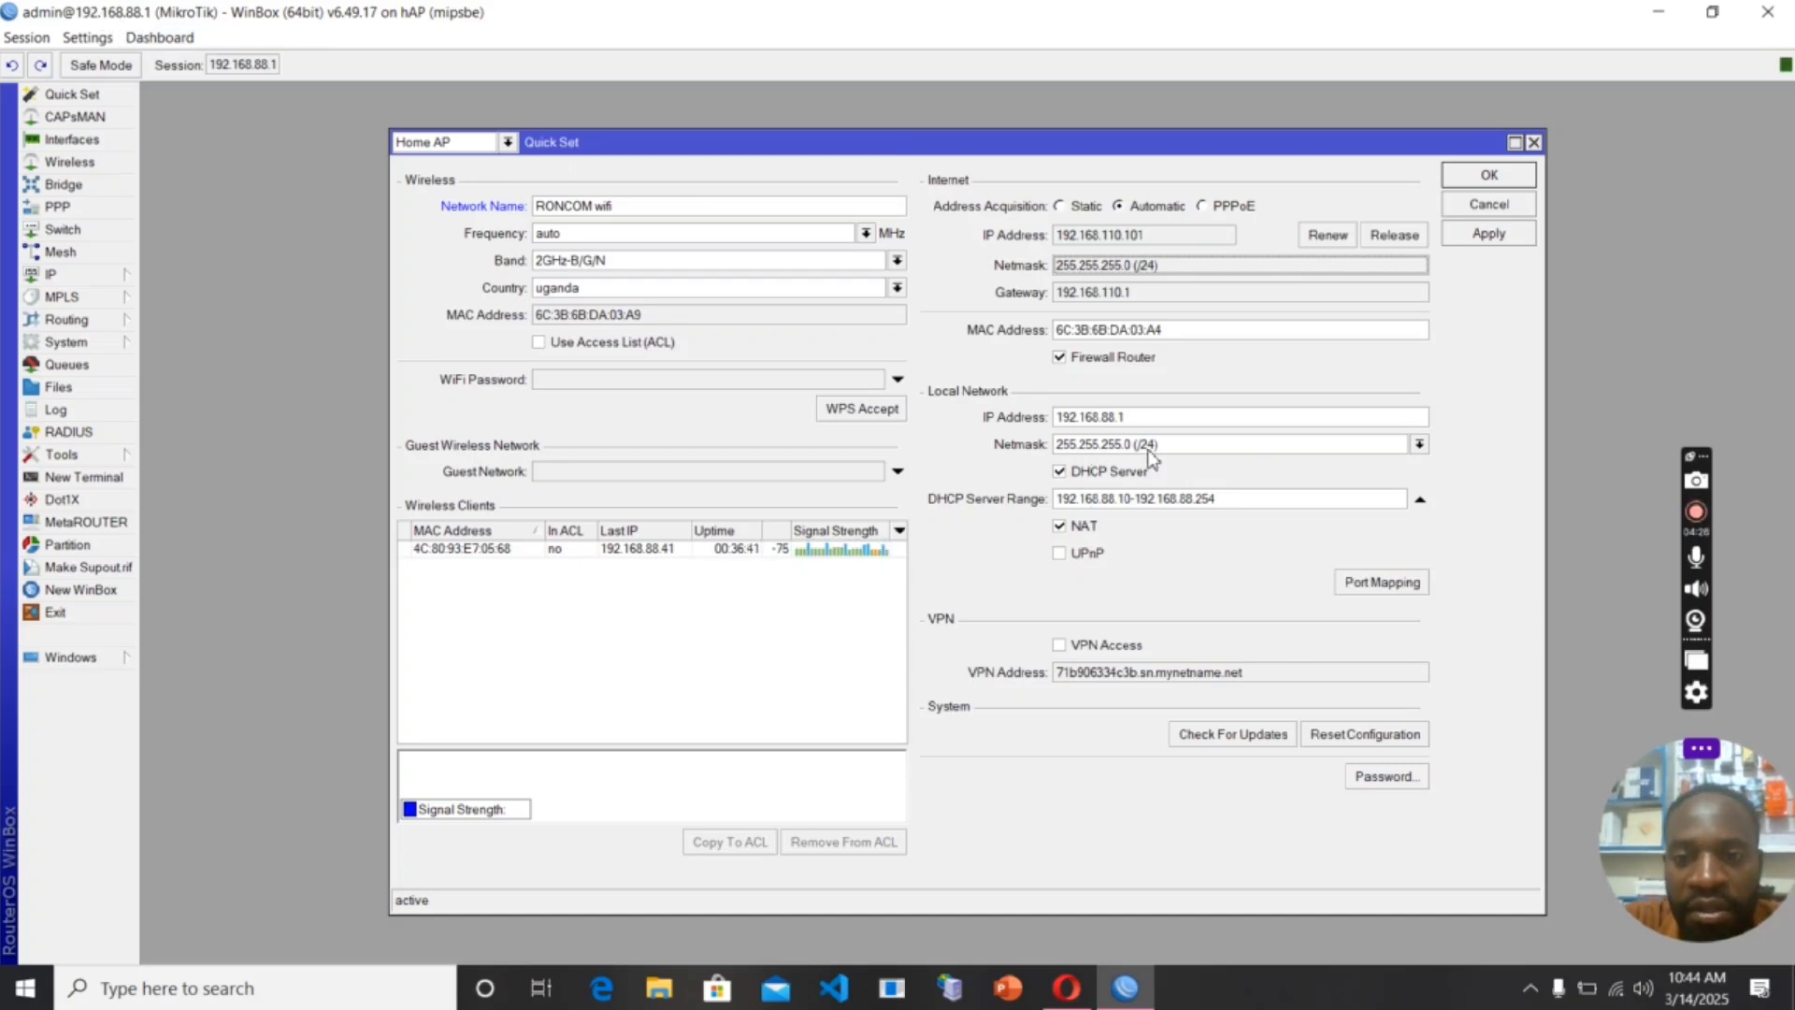
click(1419, 445)
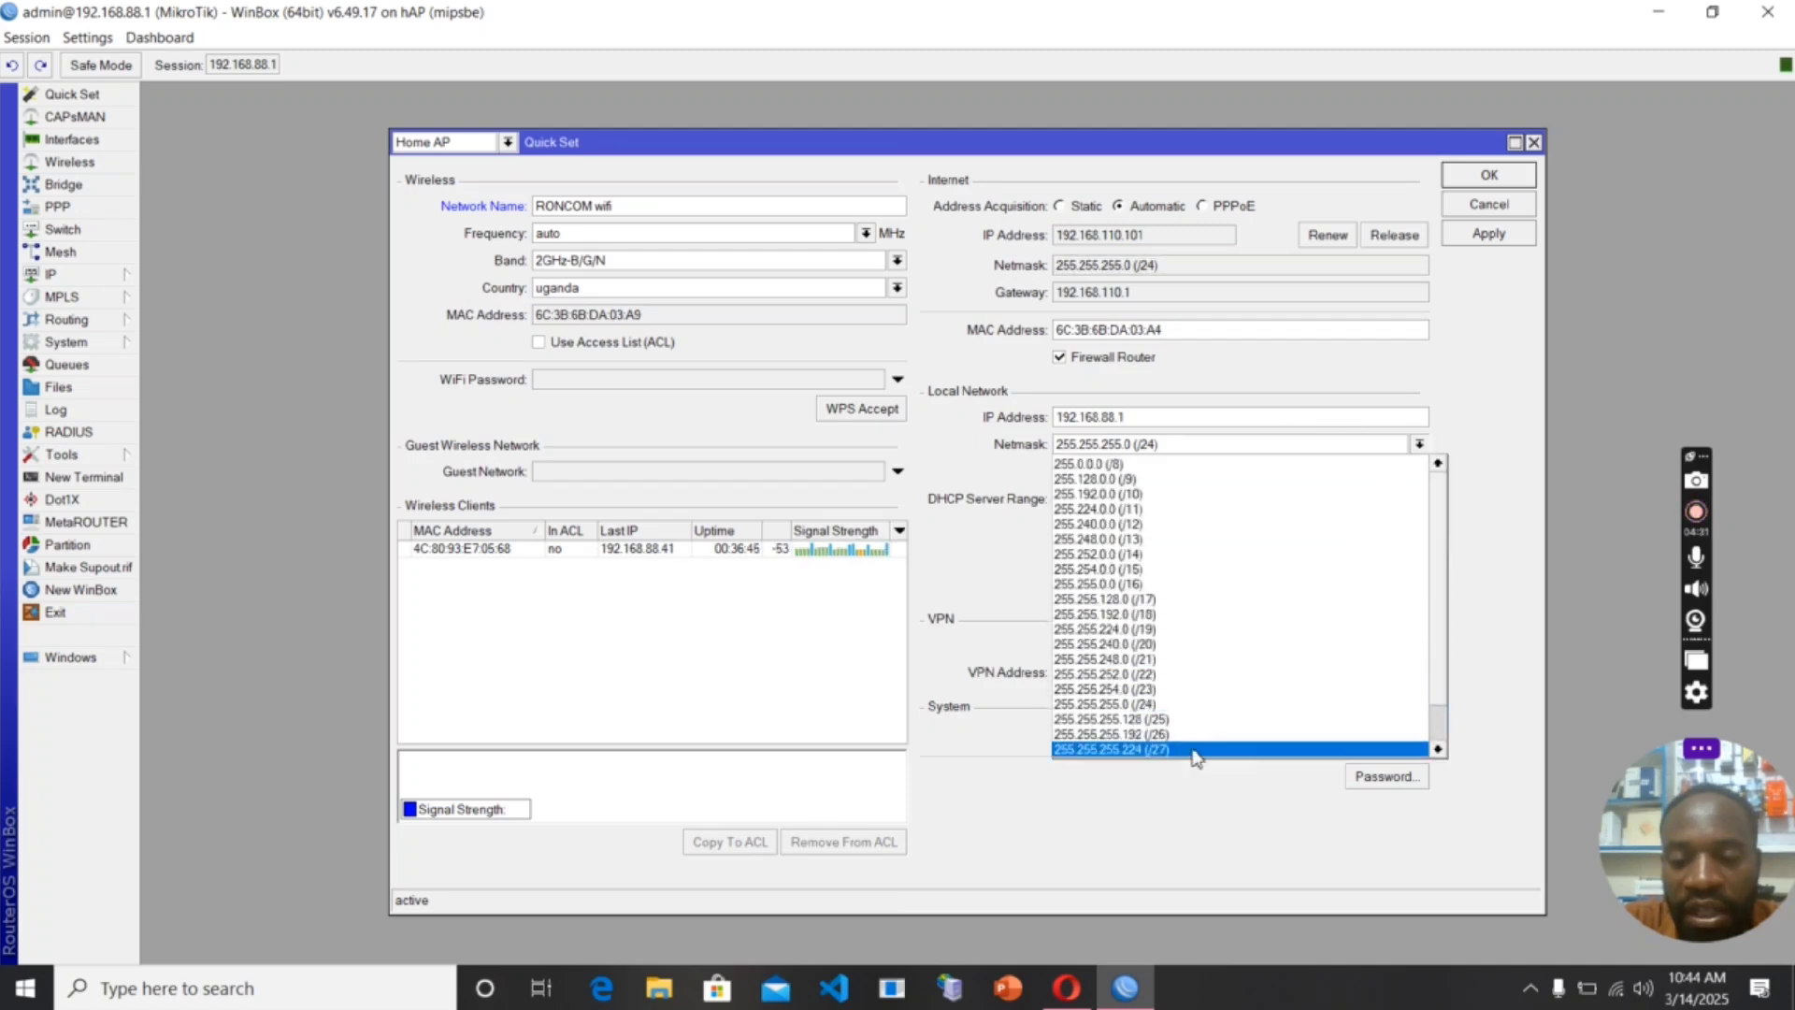
click(1164, 705)
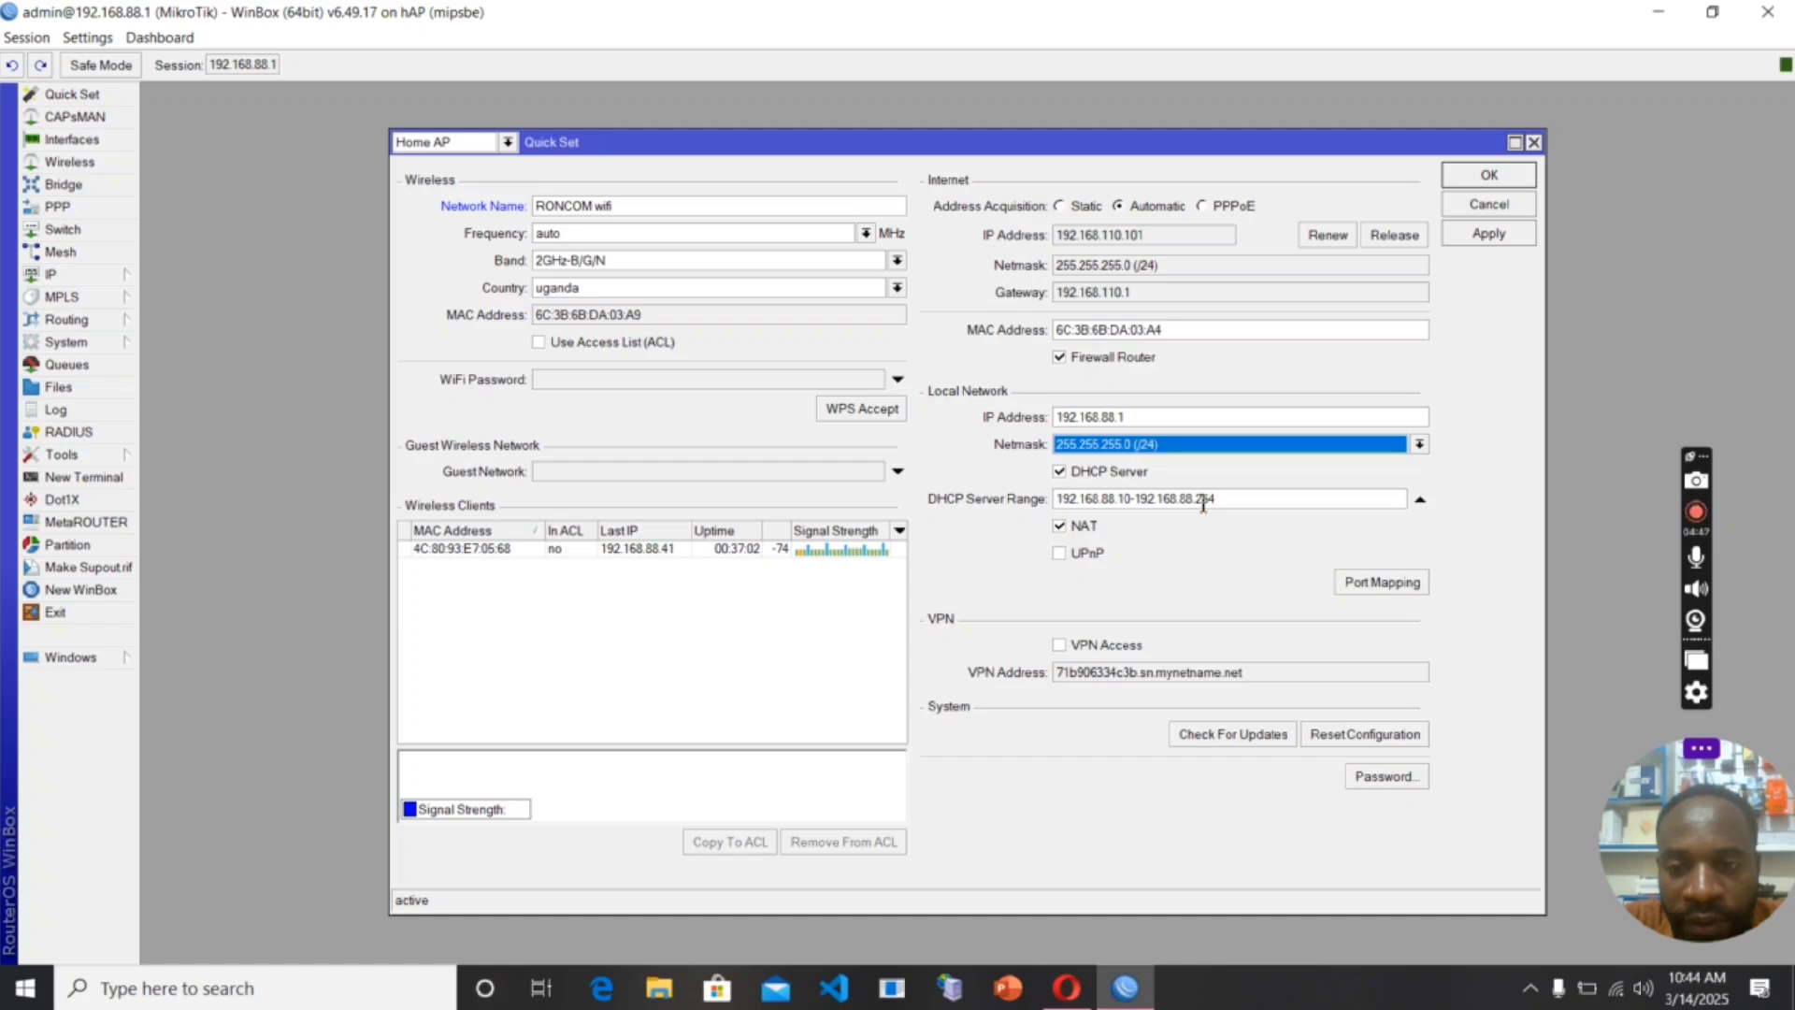
click(1421, 500)
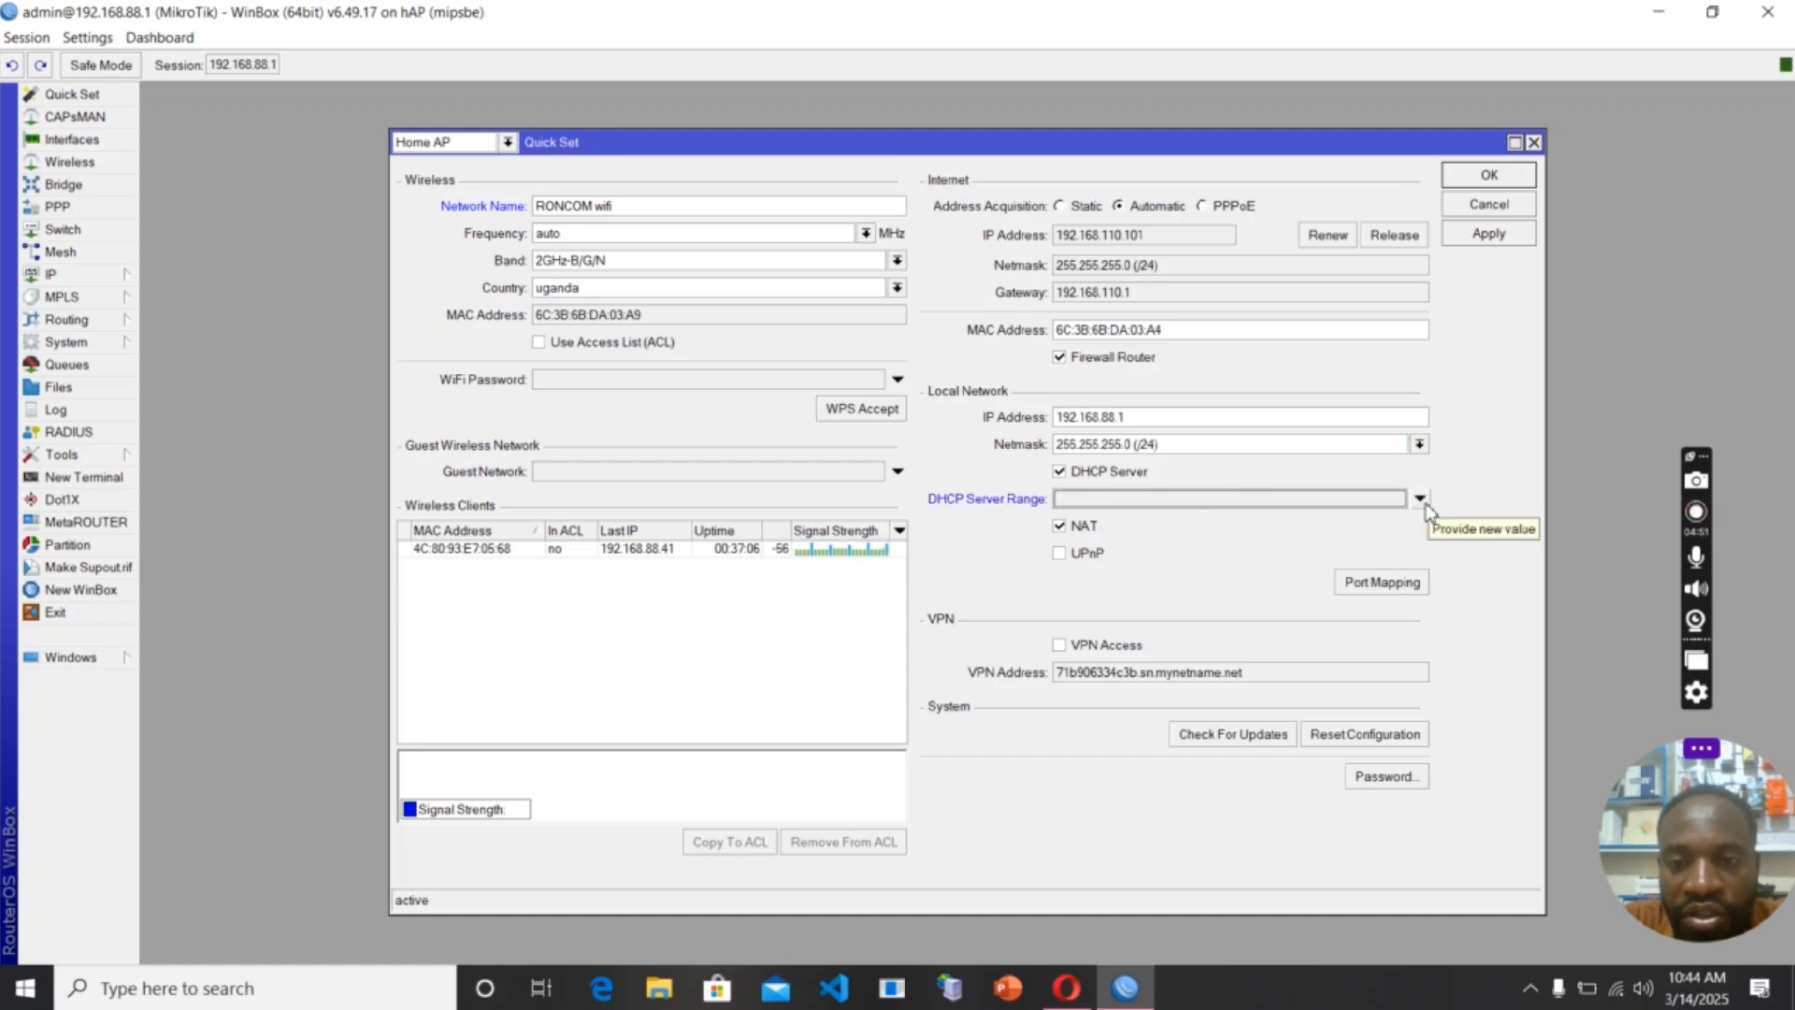
click(1421, 501)
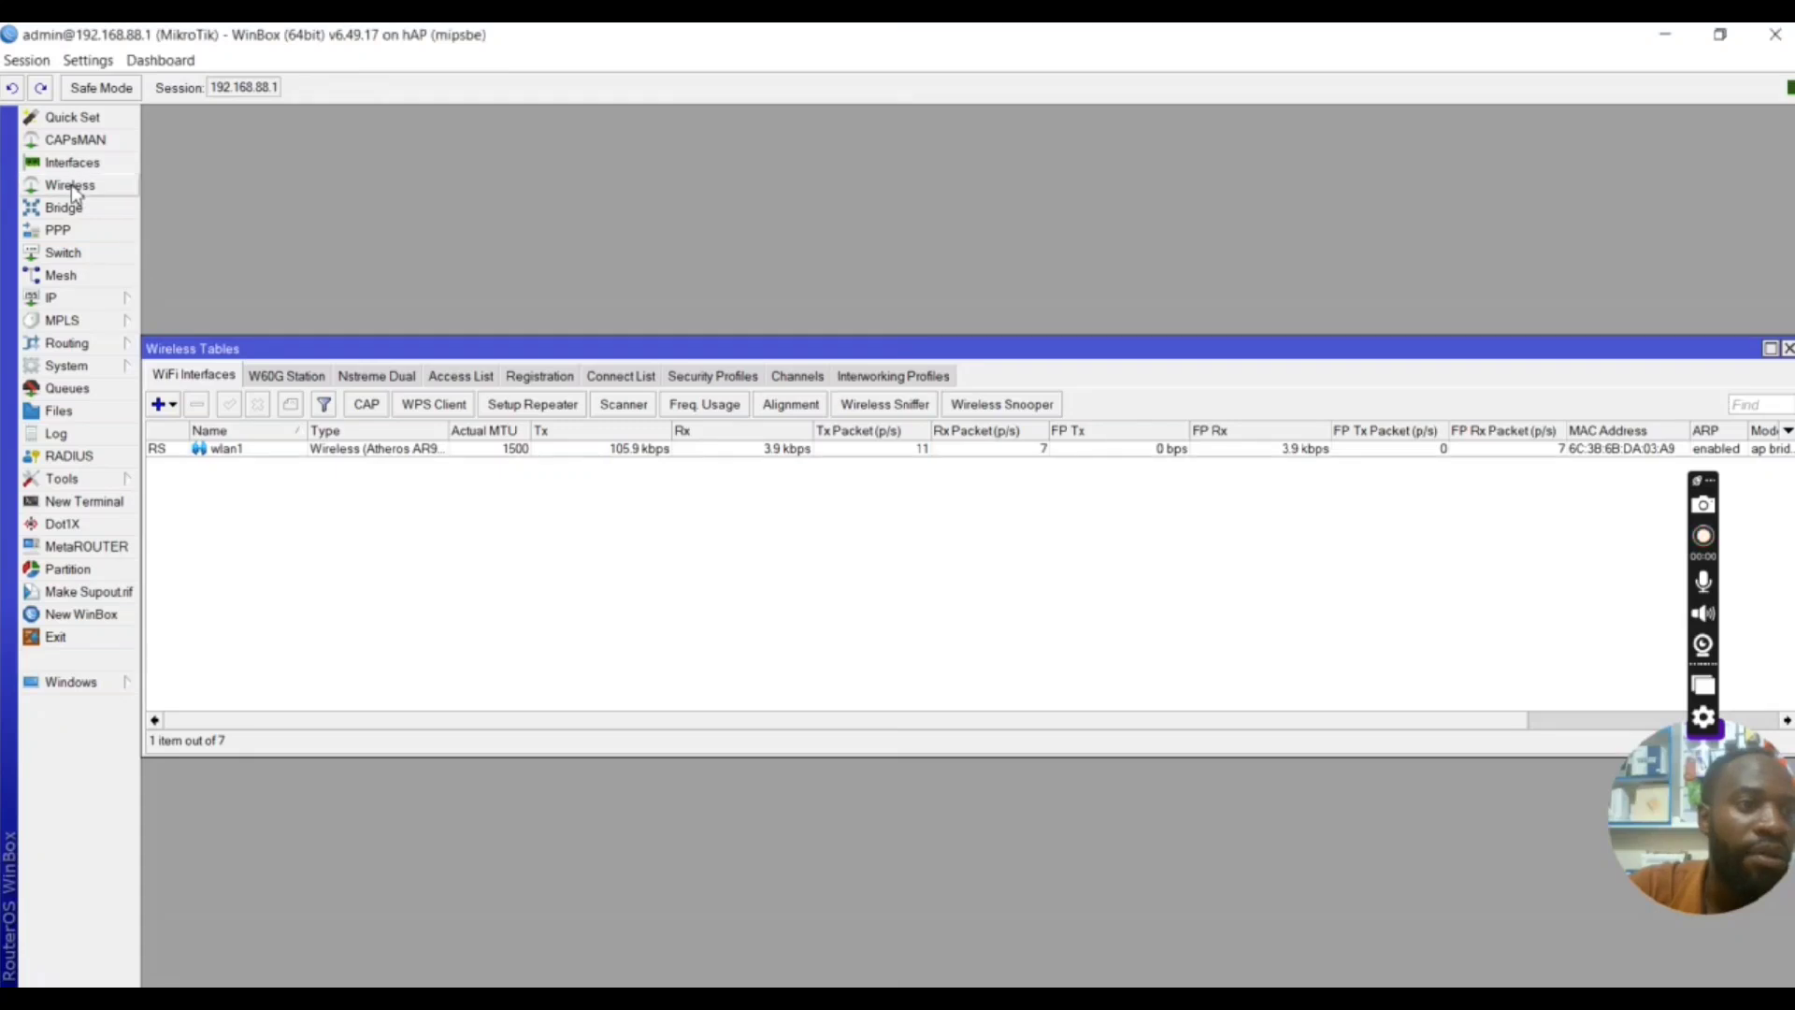
Step: Open the wlan1 interface, examine its mode, frequency and SSID settings with ap bridge as the mode, and close it without applying
double_click(433, 452)
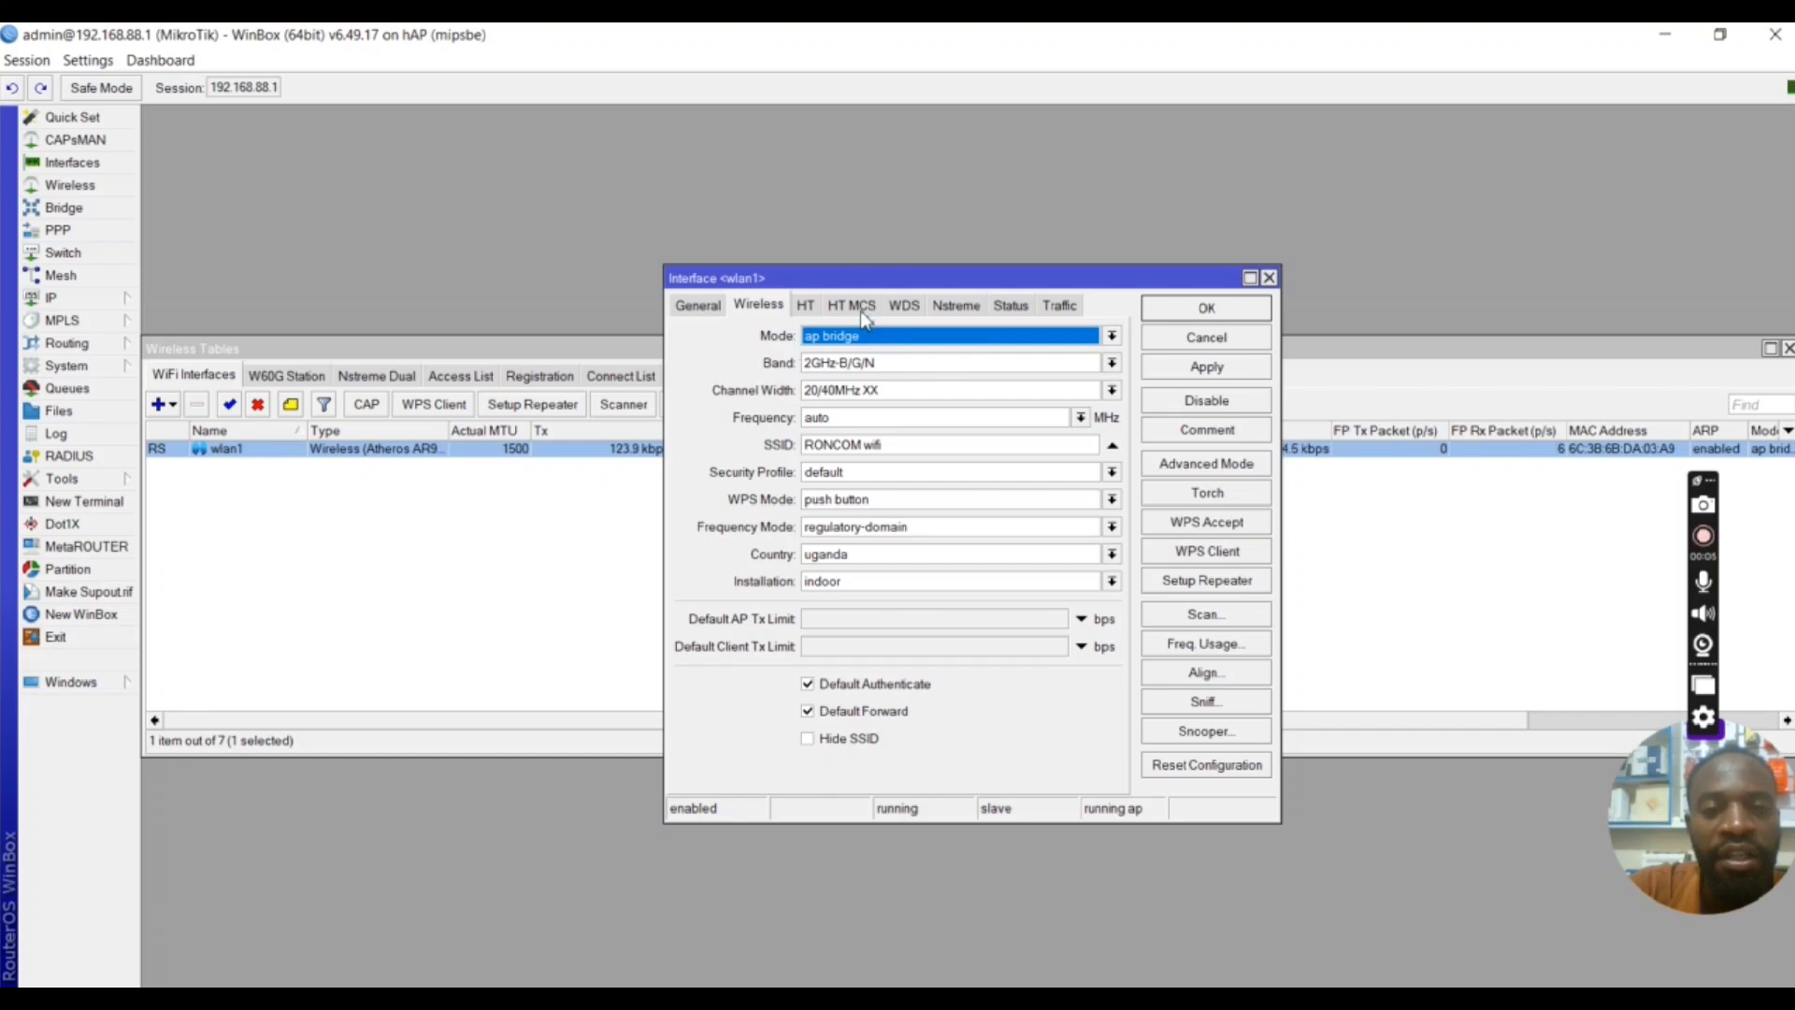
click(1112, 337)
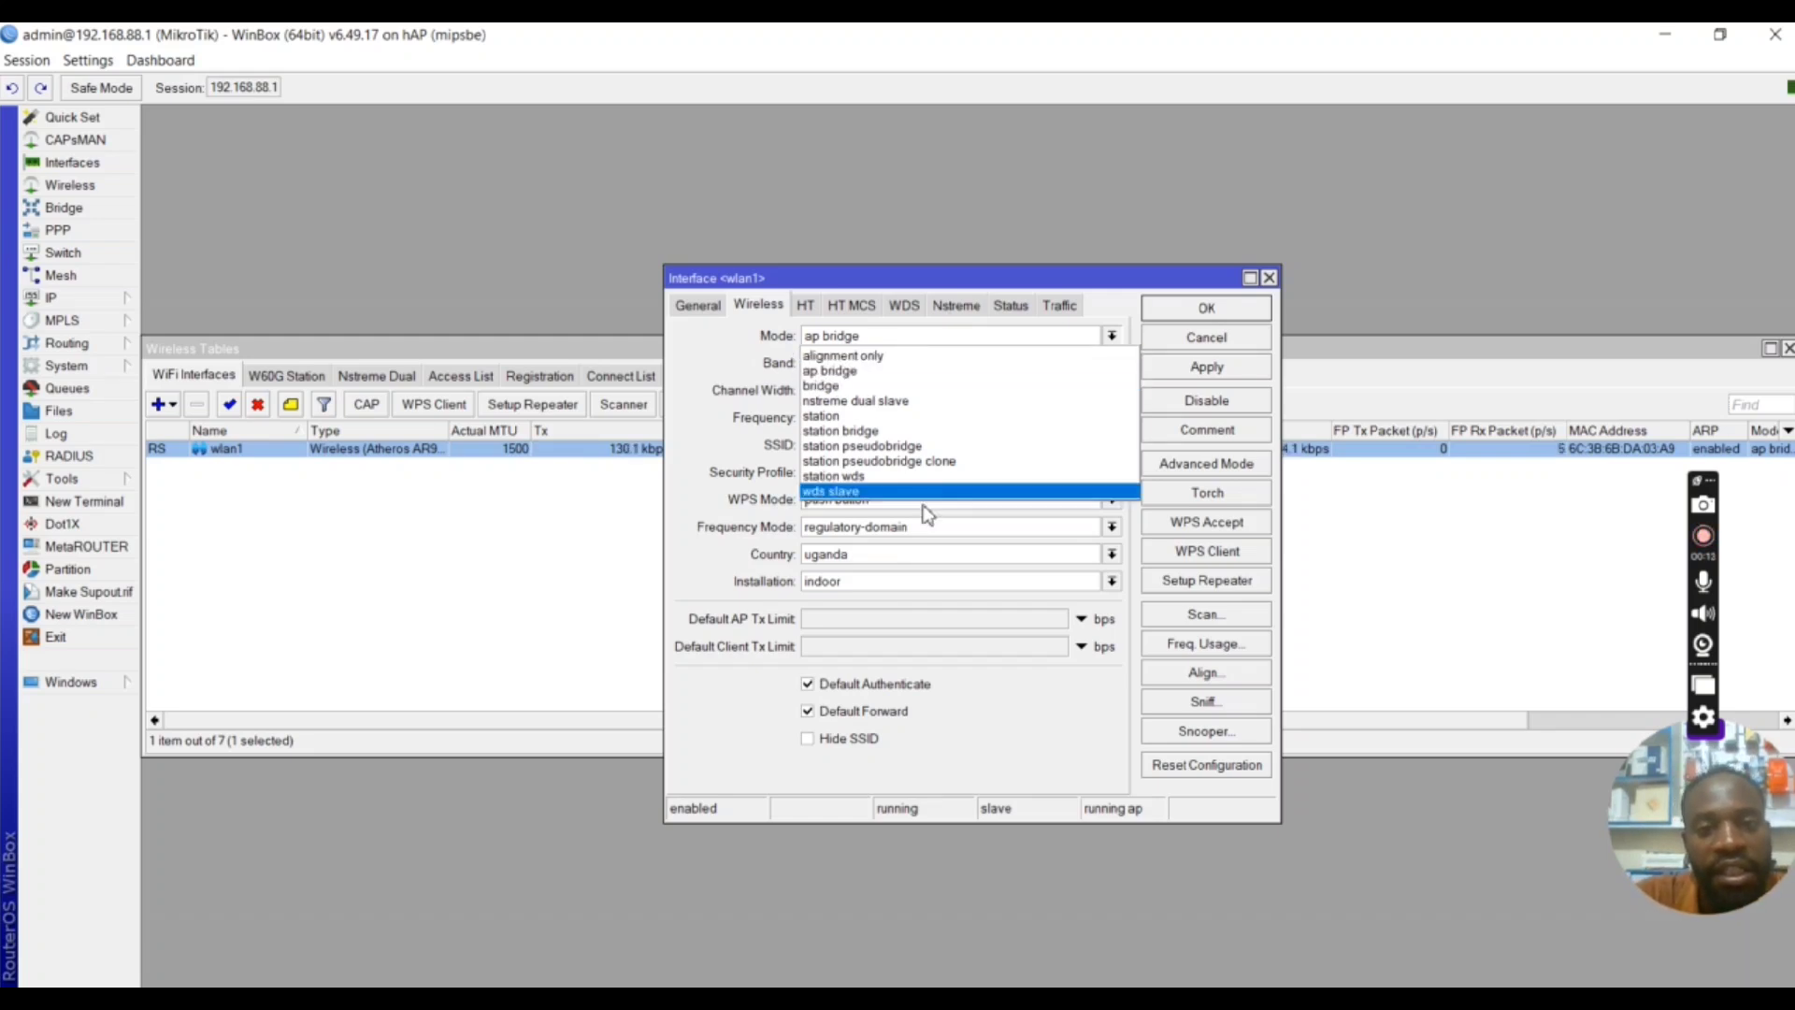
click(904, 372)
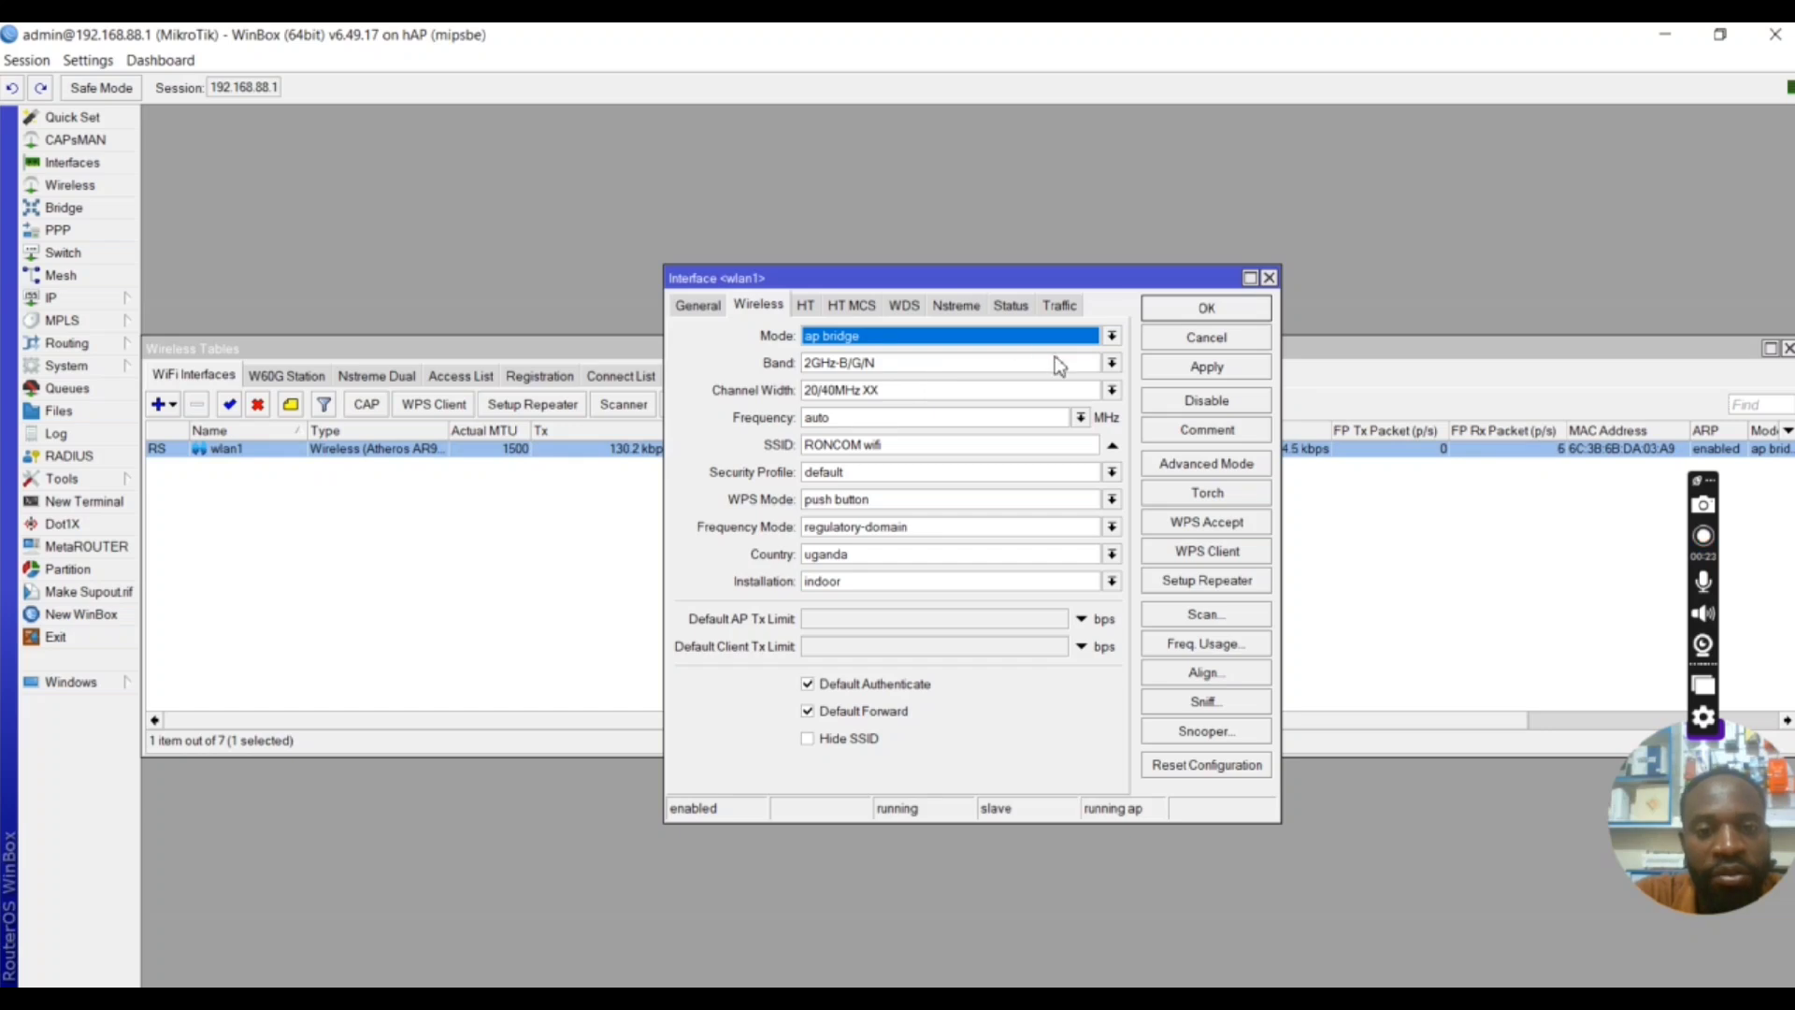
click(1082, 418)
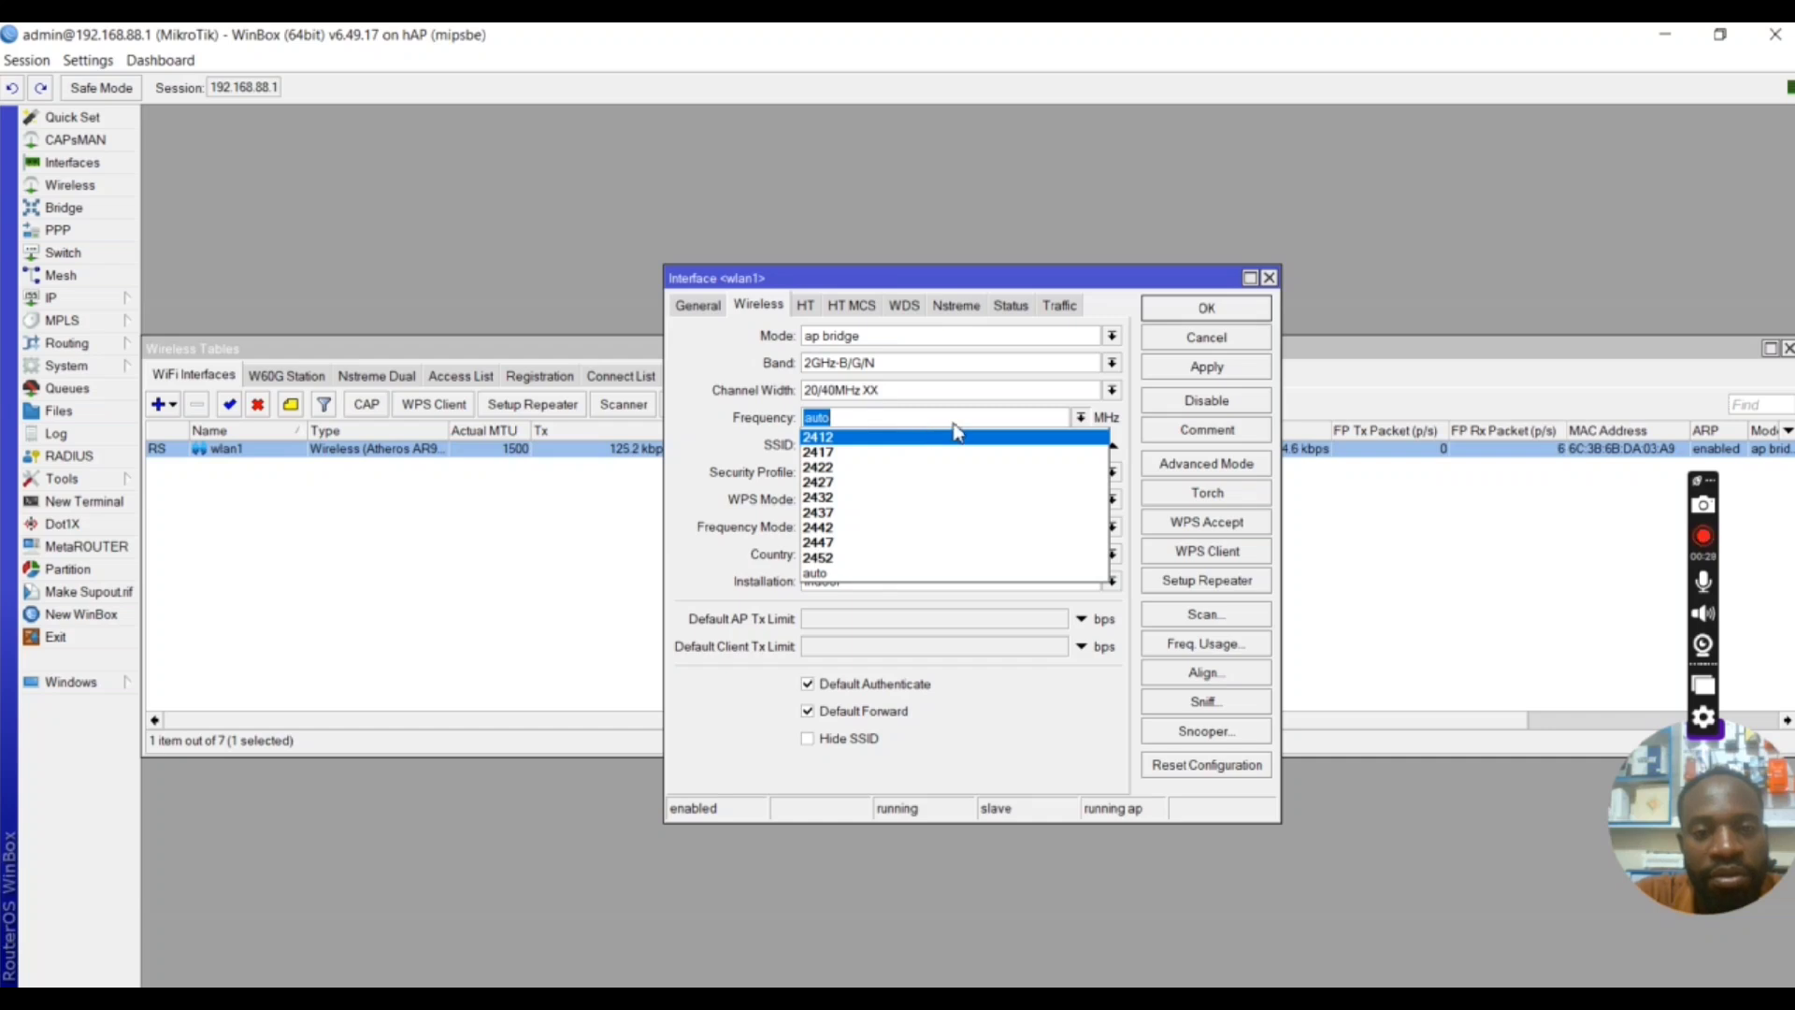
click(1118, 230)
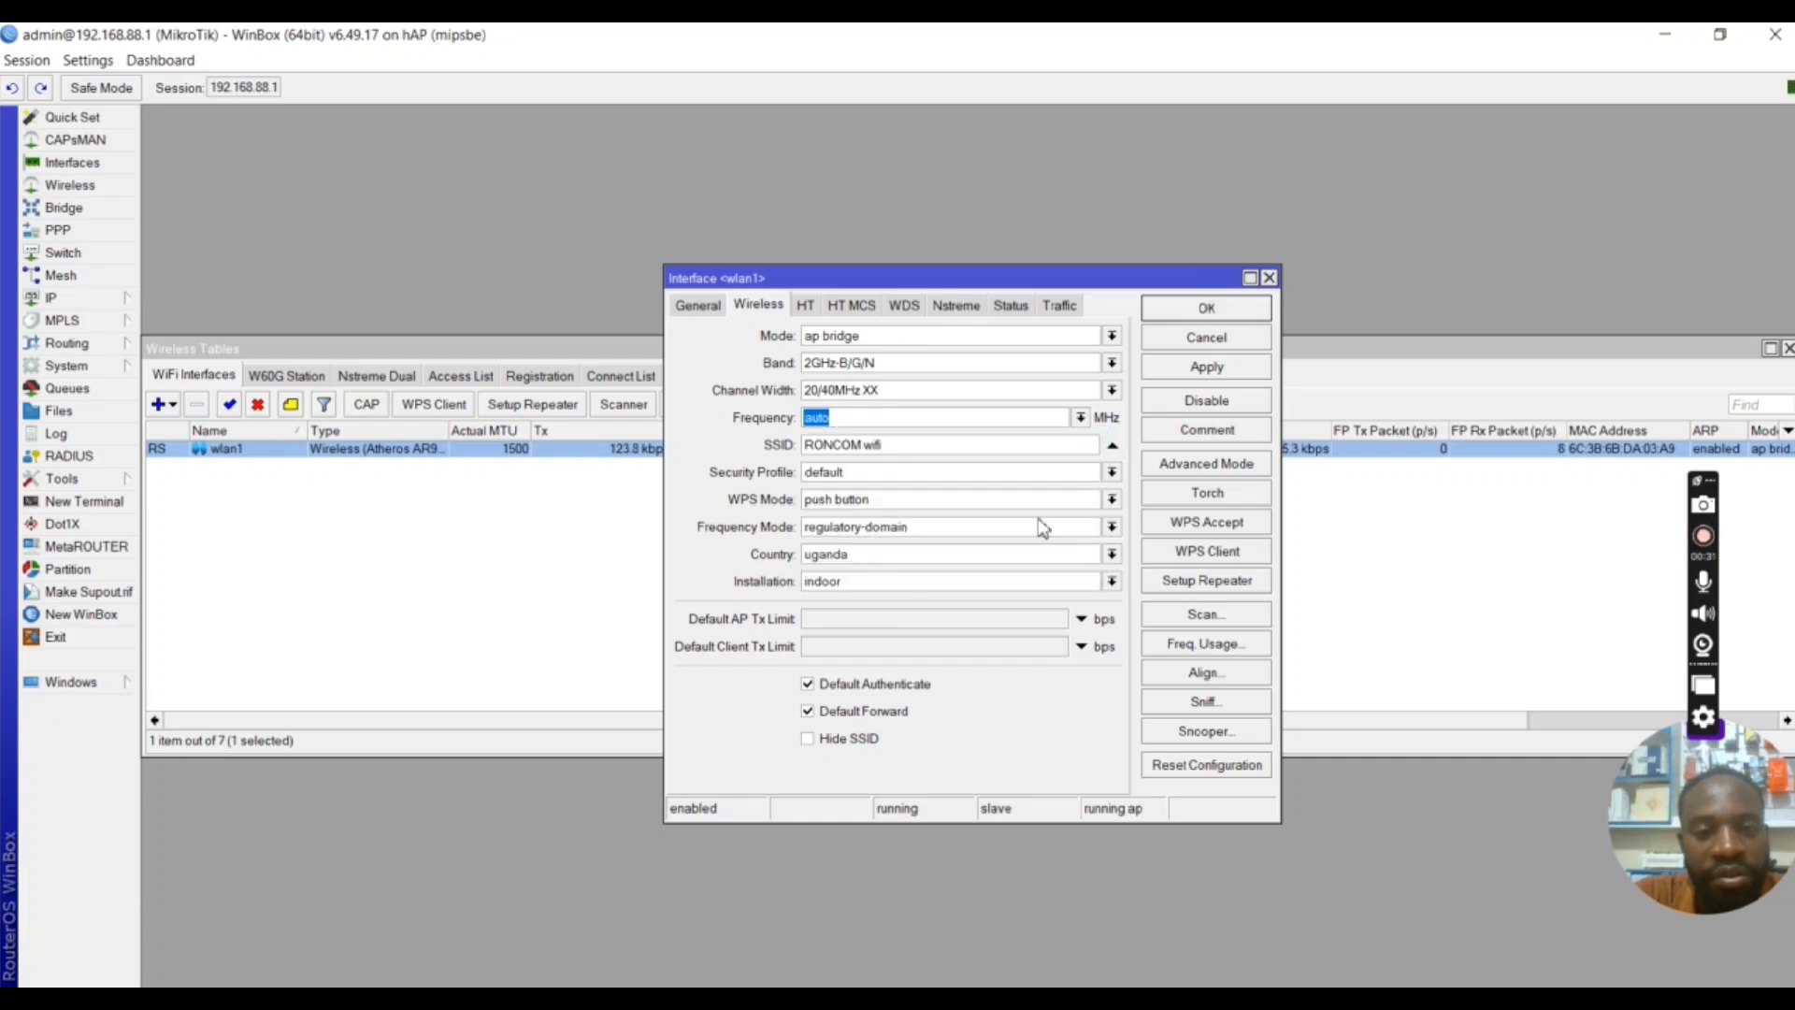
click(890, 446)
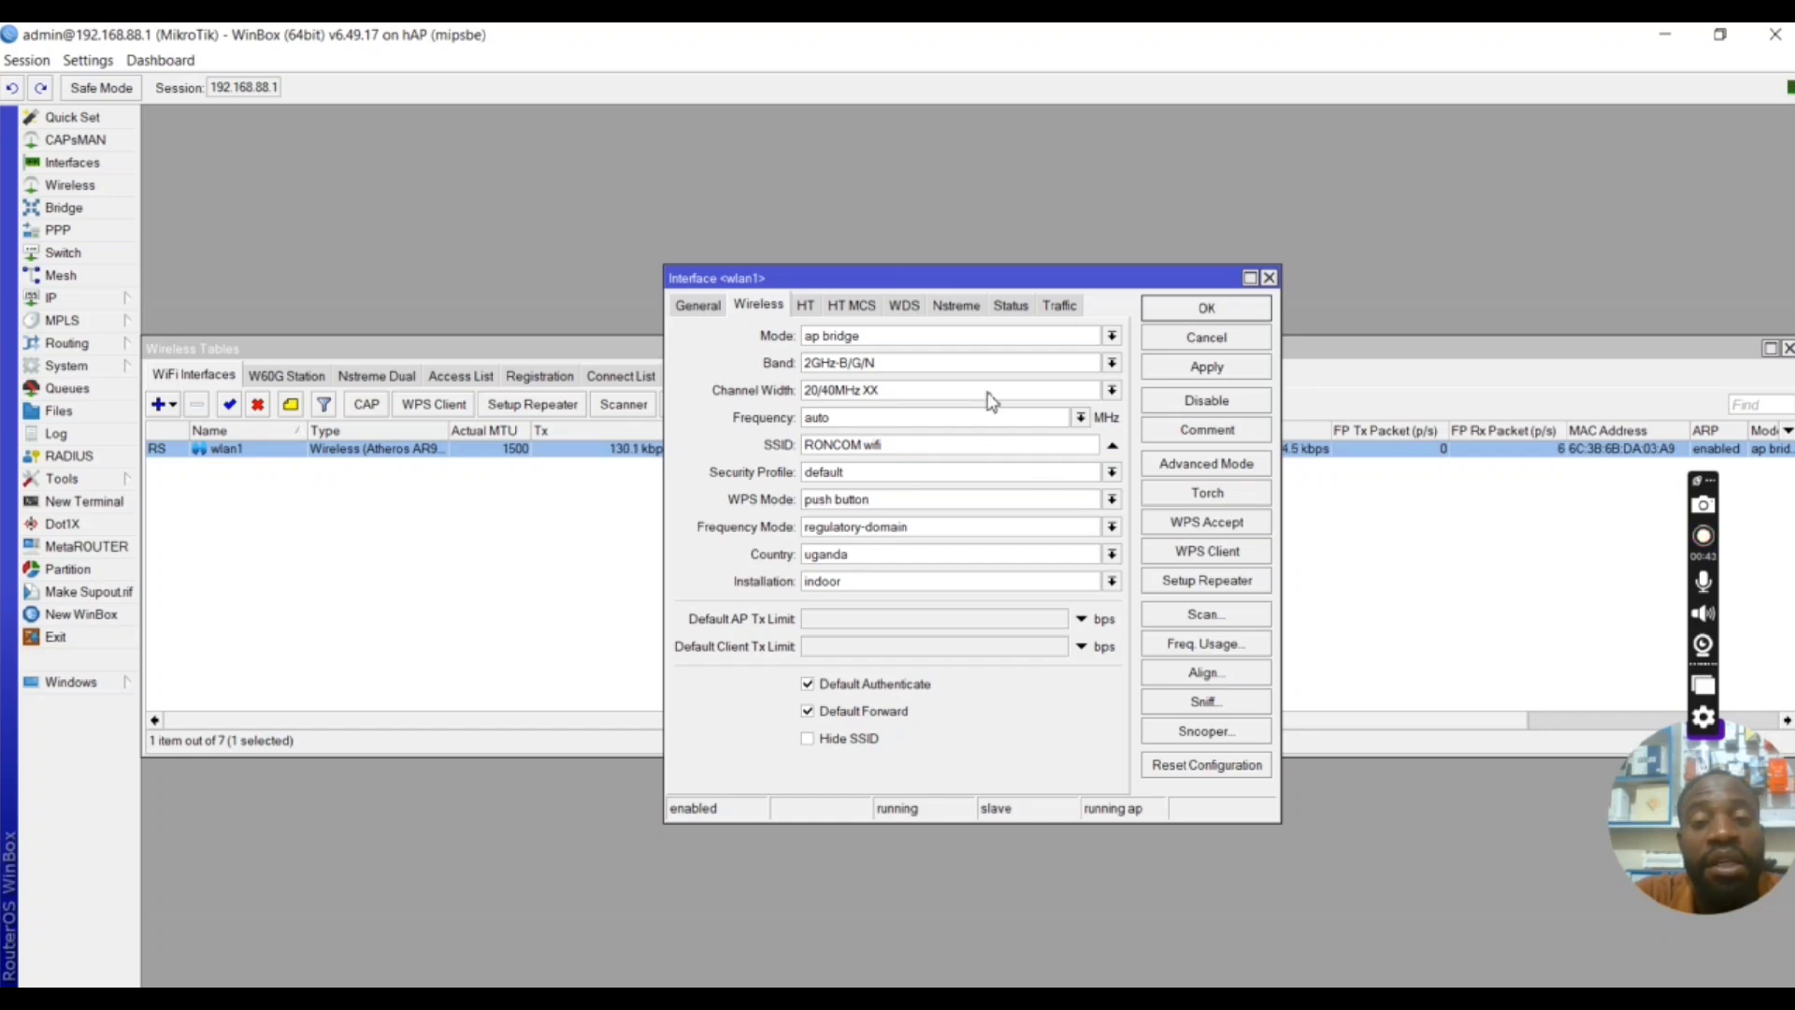
click(1270, 278)
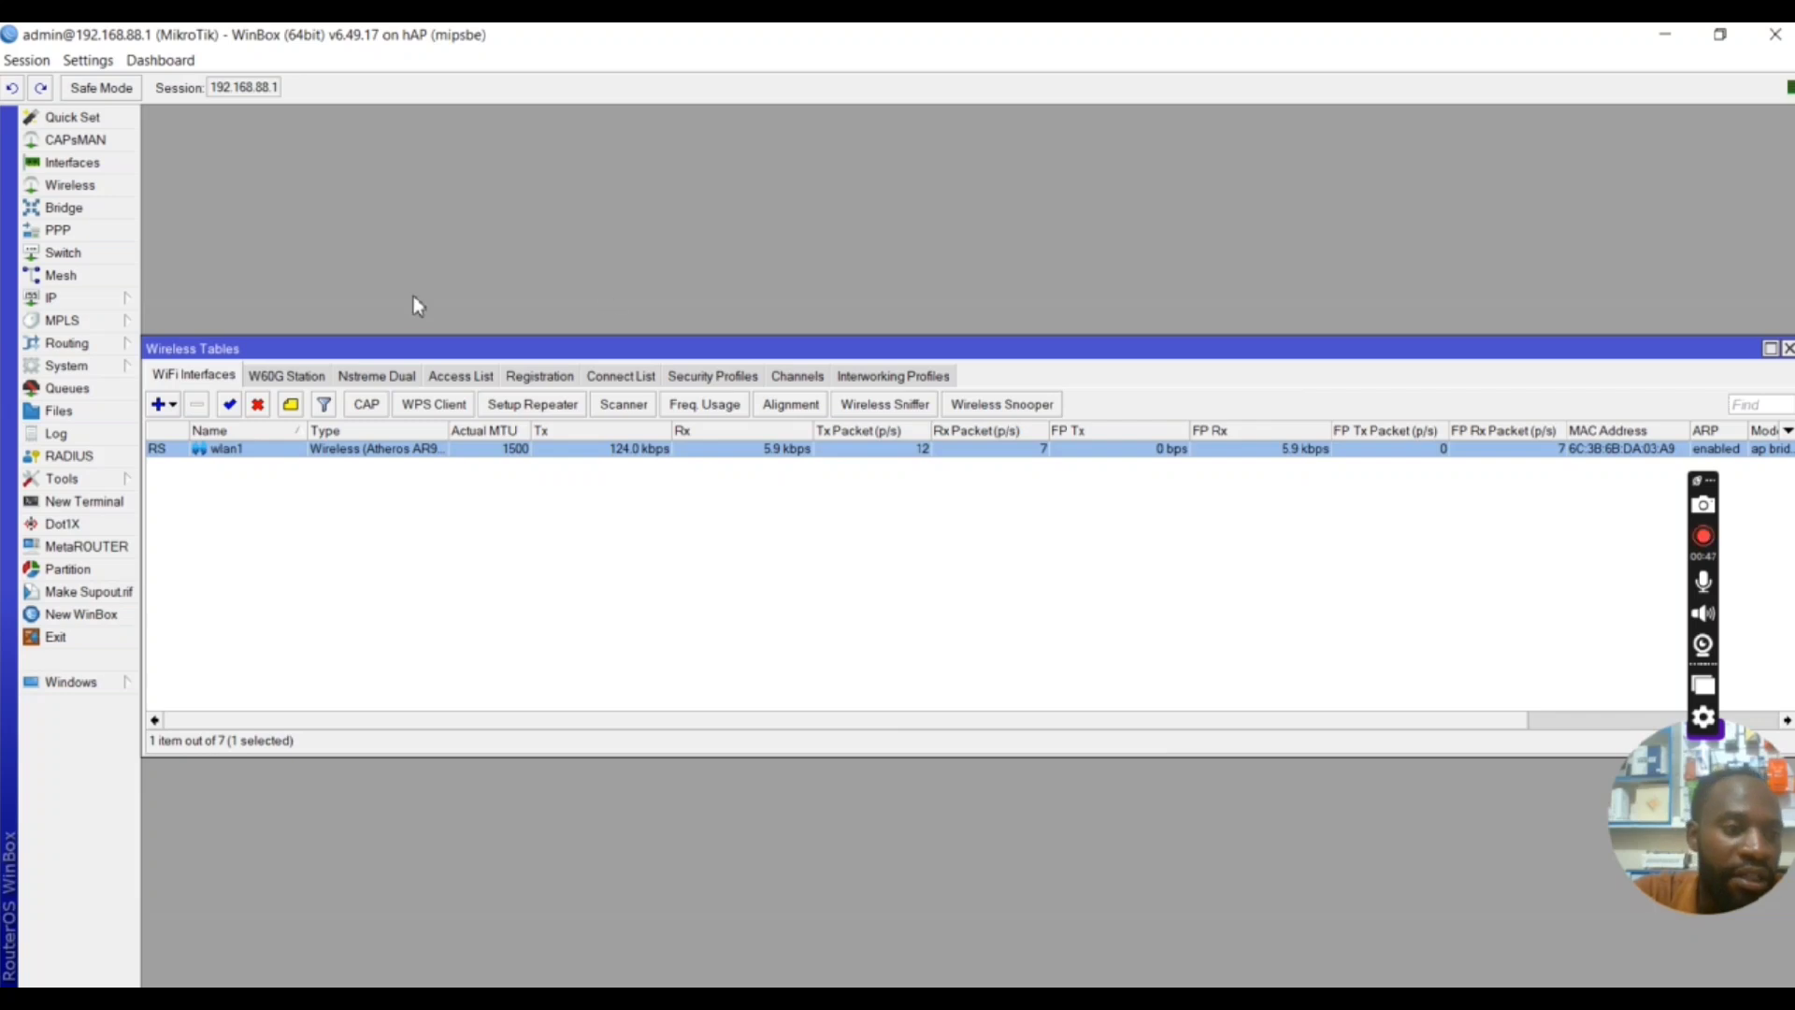
click(94, 366)
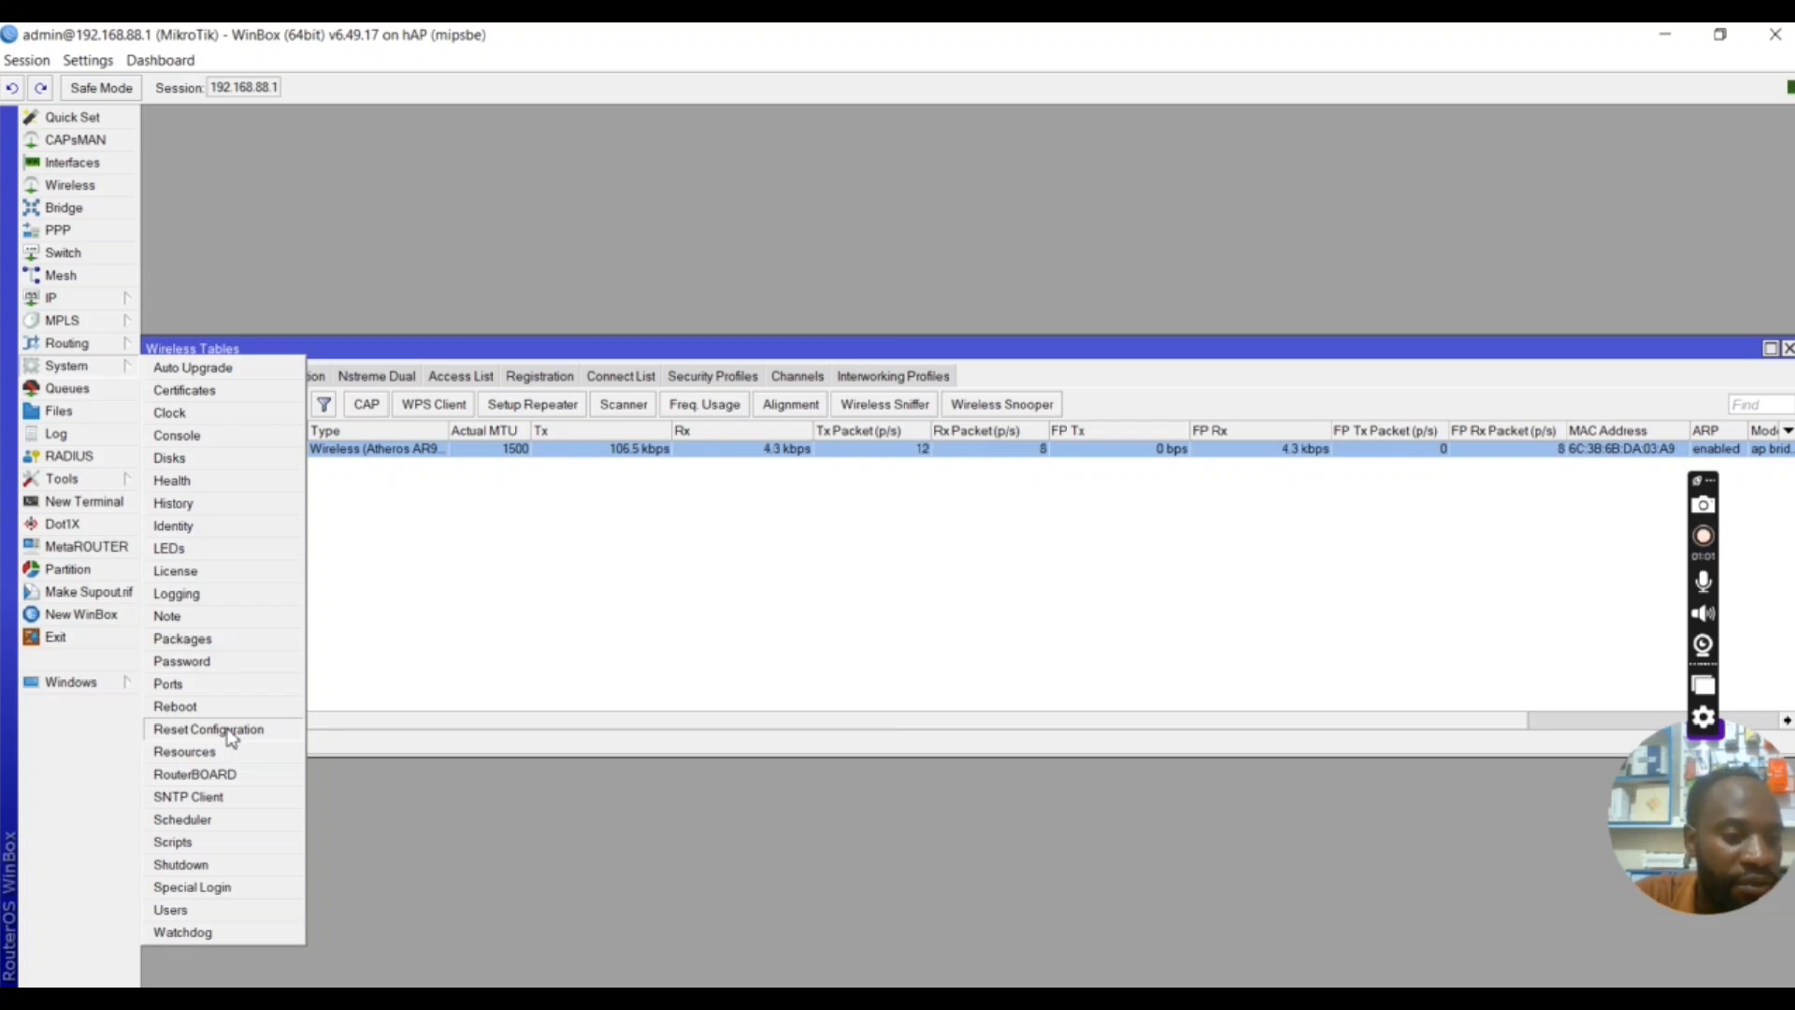
click(261, 157)
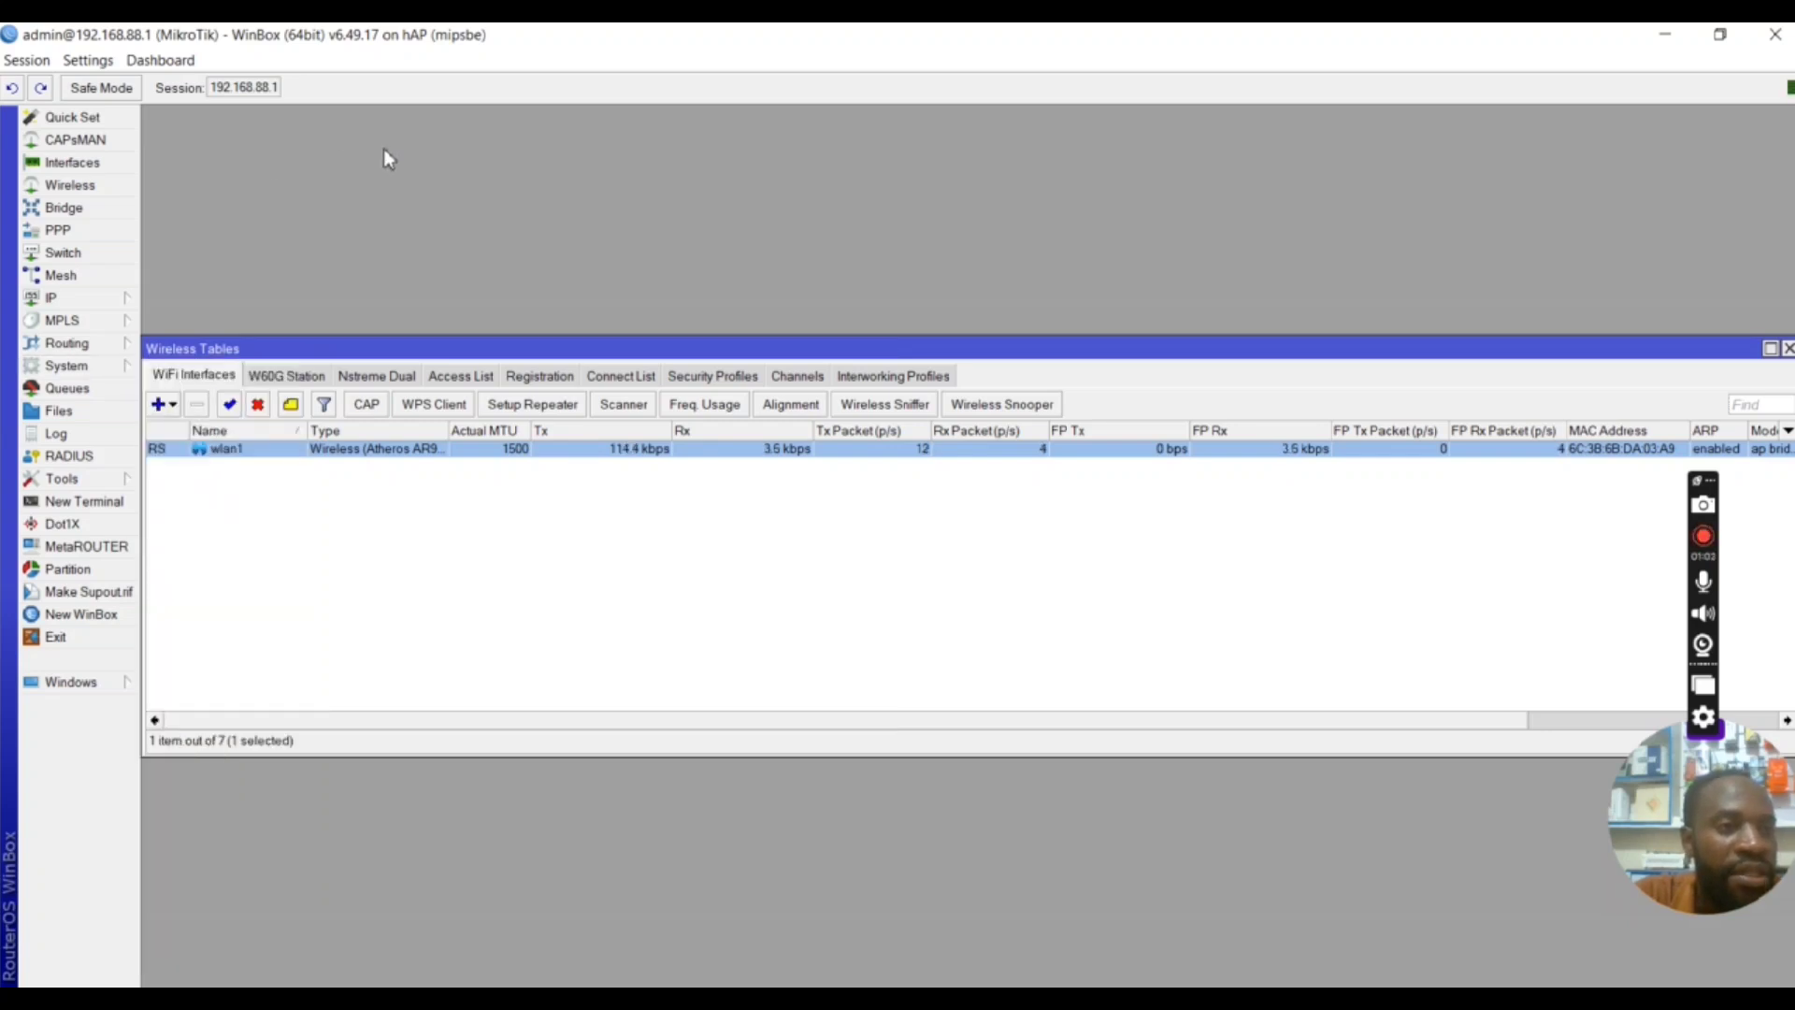